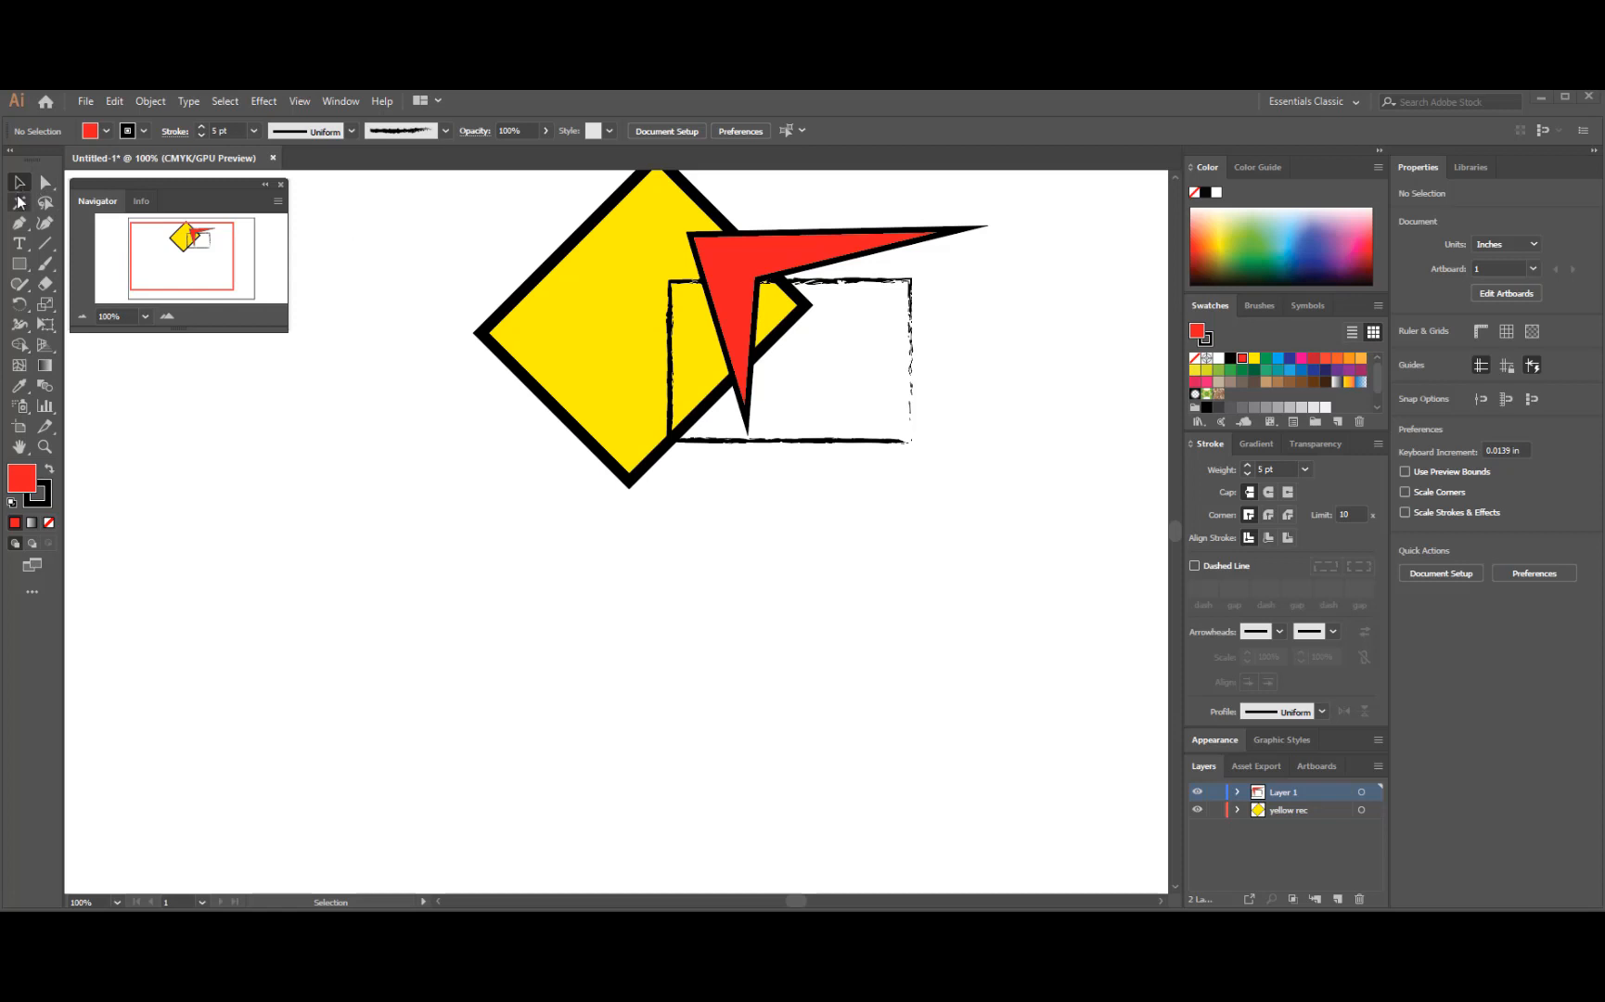
- Draw a rectangle about 1.66 by 0.99 in on the empty canvas below and left of the yellow diamond
click(21, 268)
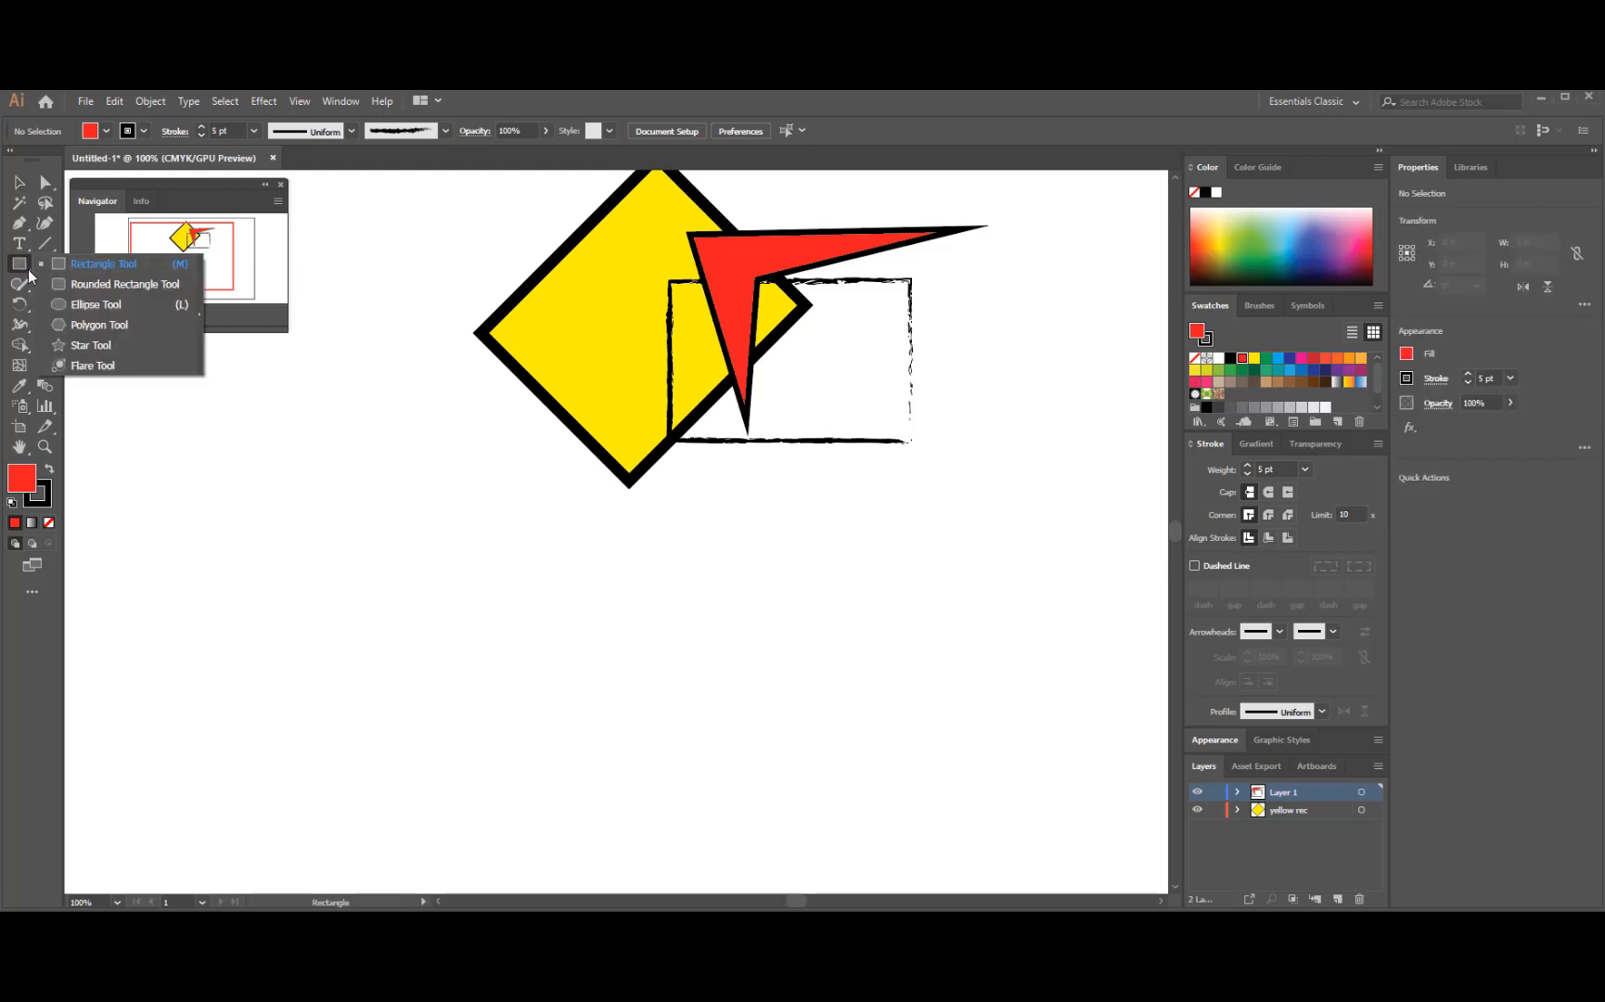
click(28, 272)
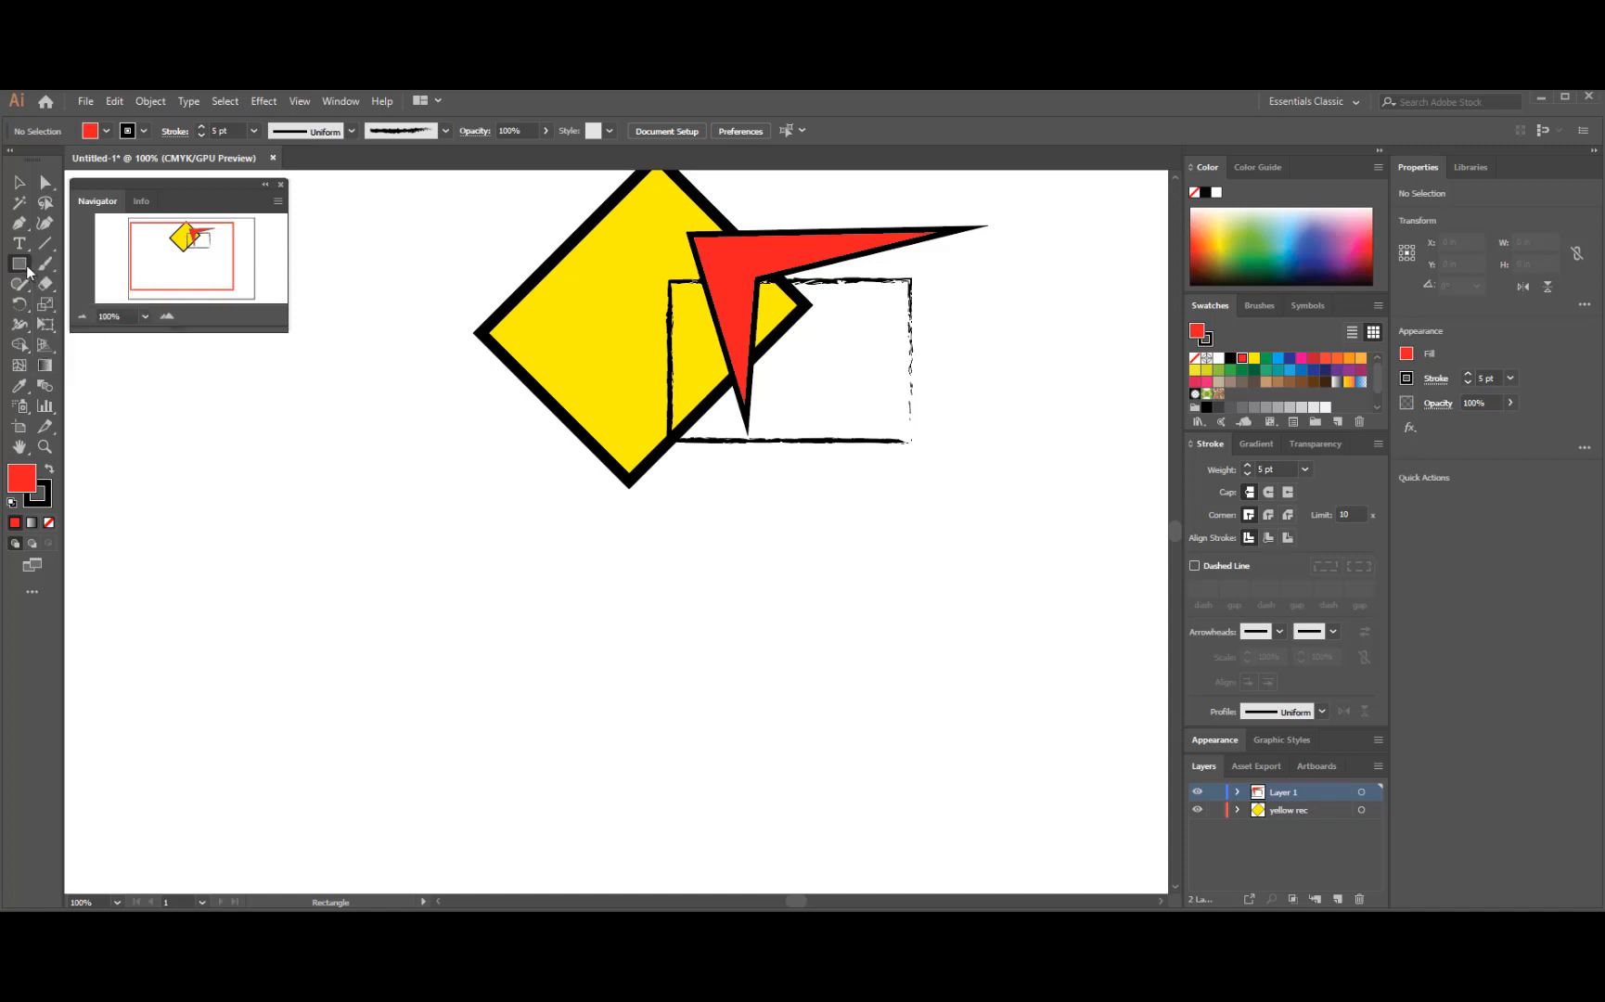
click(28, 272)
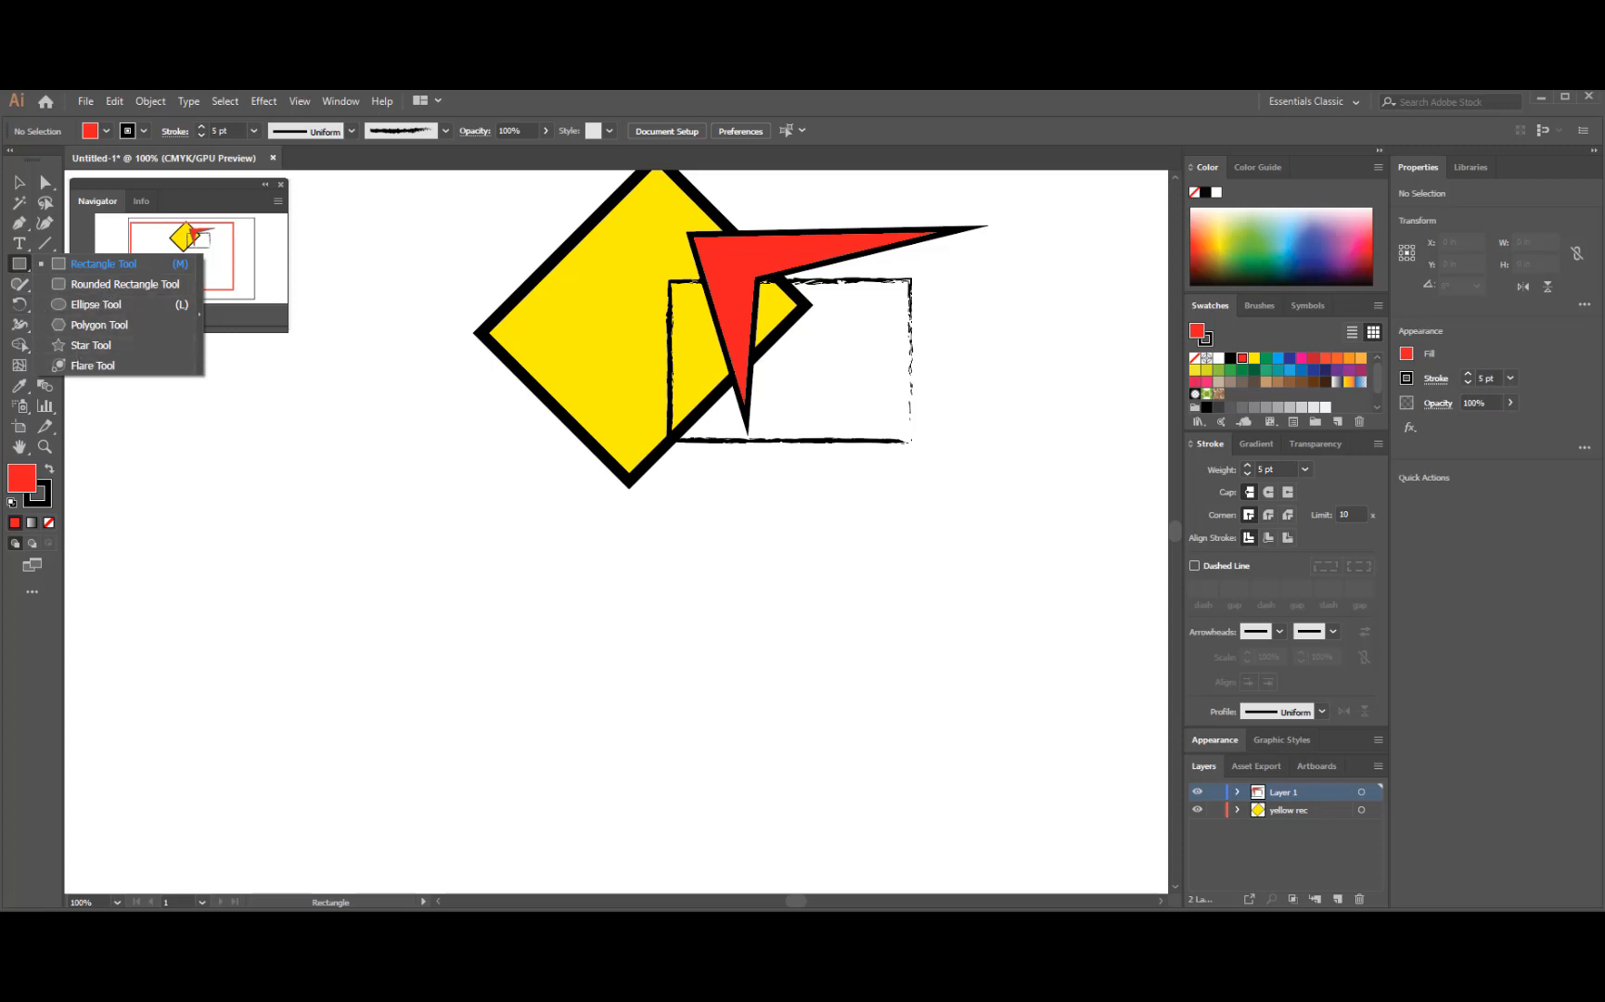
click(16, 268)
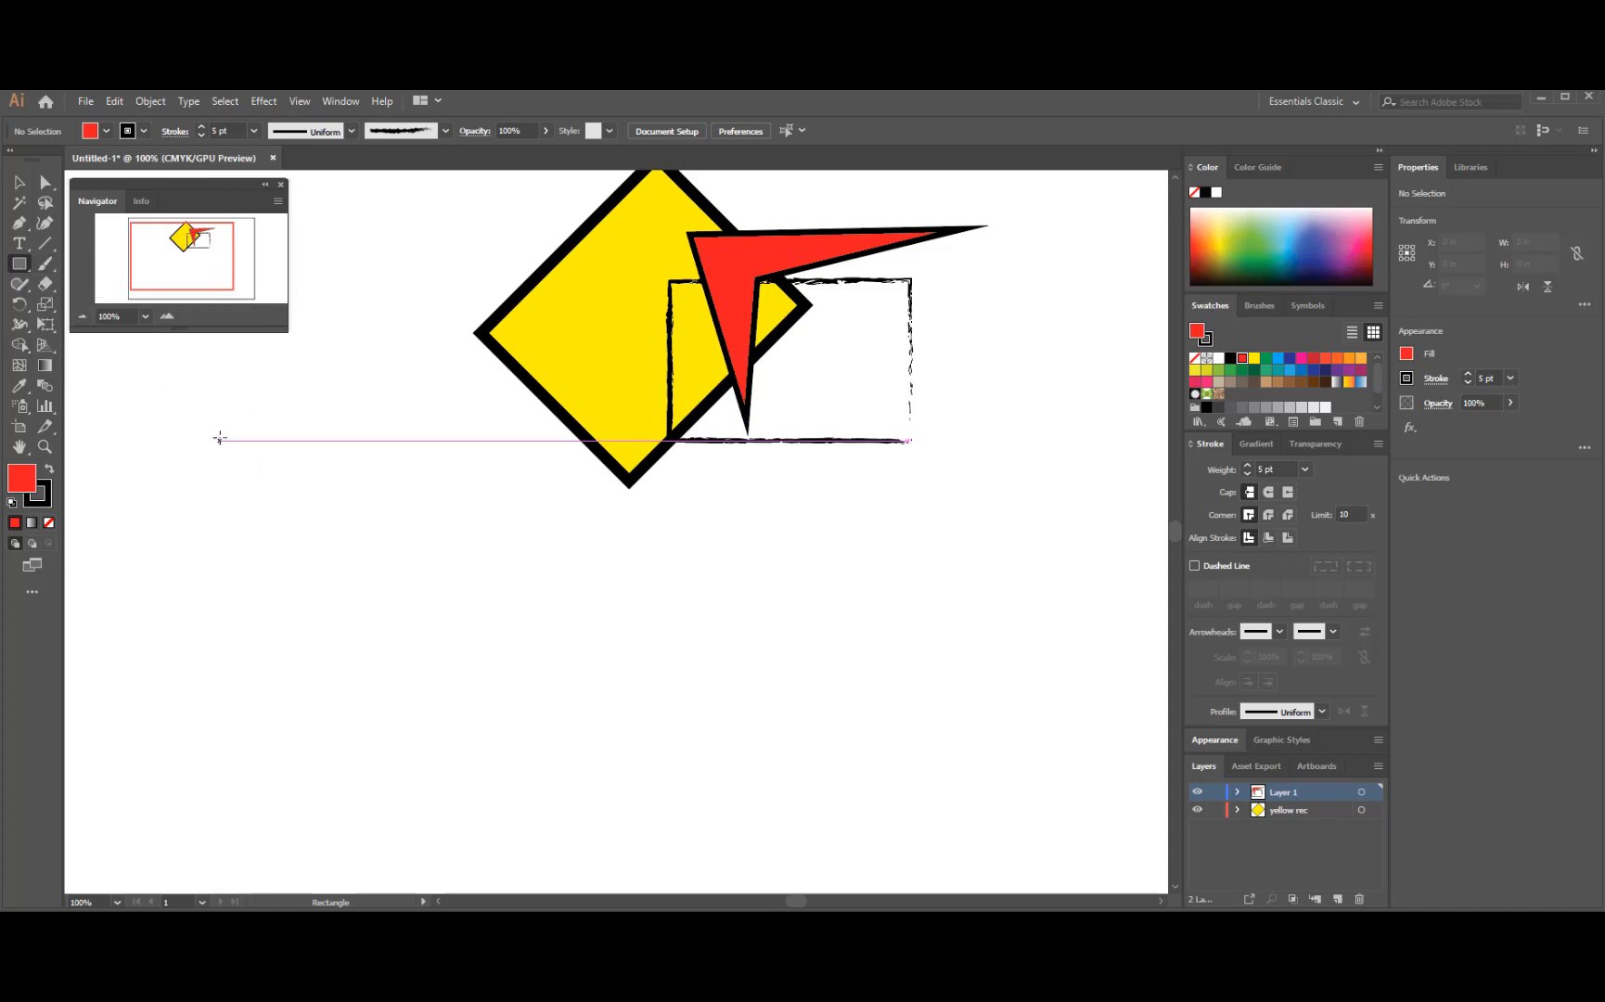
drag(219, 438, 353, 520)
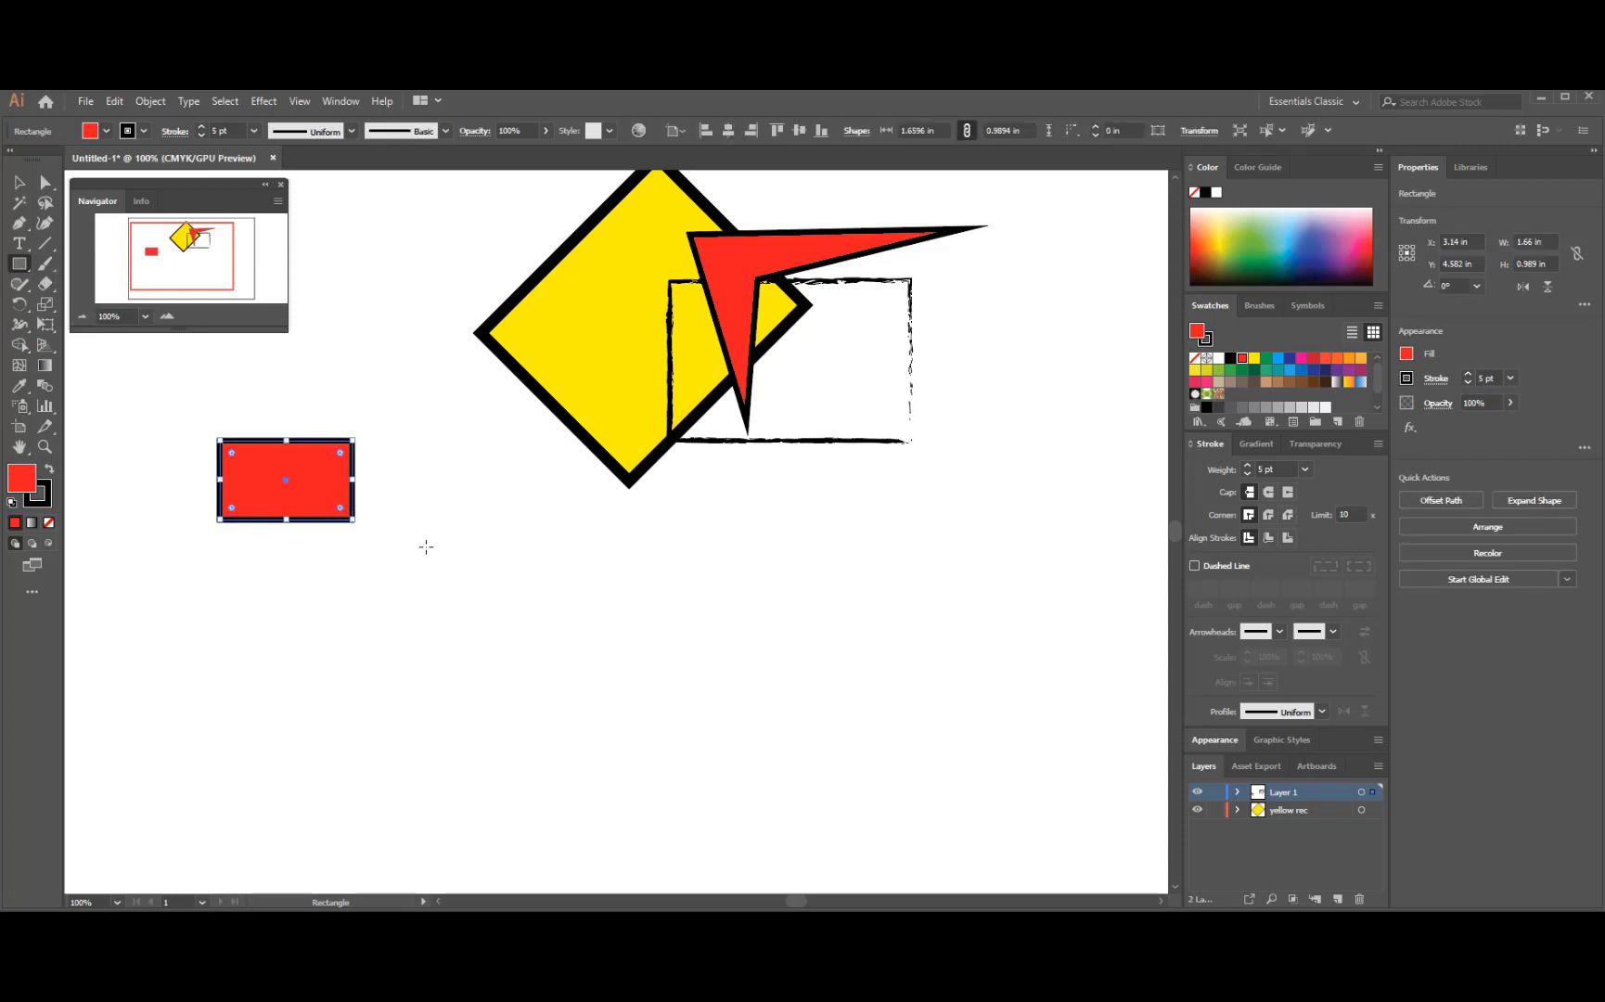
- Draw two squares, about 1.05 in and 0.89 in wide, side by side below the yellow diamond and leave them deselected
mouse_move(426, 547)
mouse_down()
mouse_move(519, 641)
mouse_move(481, 637)
mouse_move(493, 601)
mouse_move(562, 635)
mouse_move(533, 607)
mouse_move(574, 614)
mouse_move(514, 562)
mouse_move(494, 565)
mouse_move(509, 579)
mouse_up()
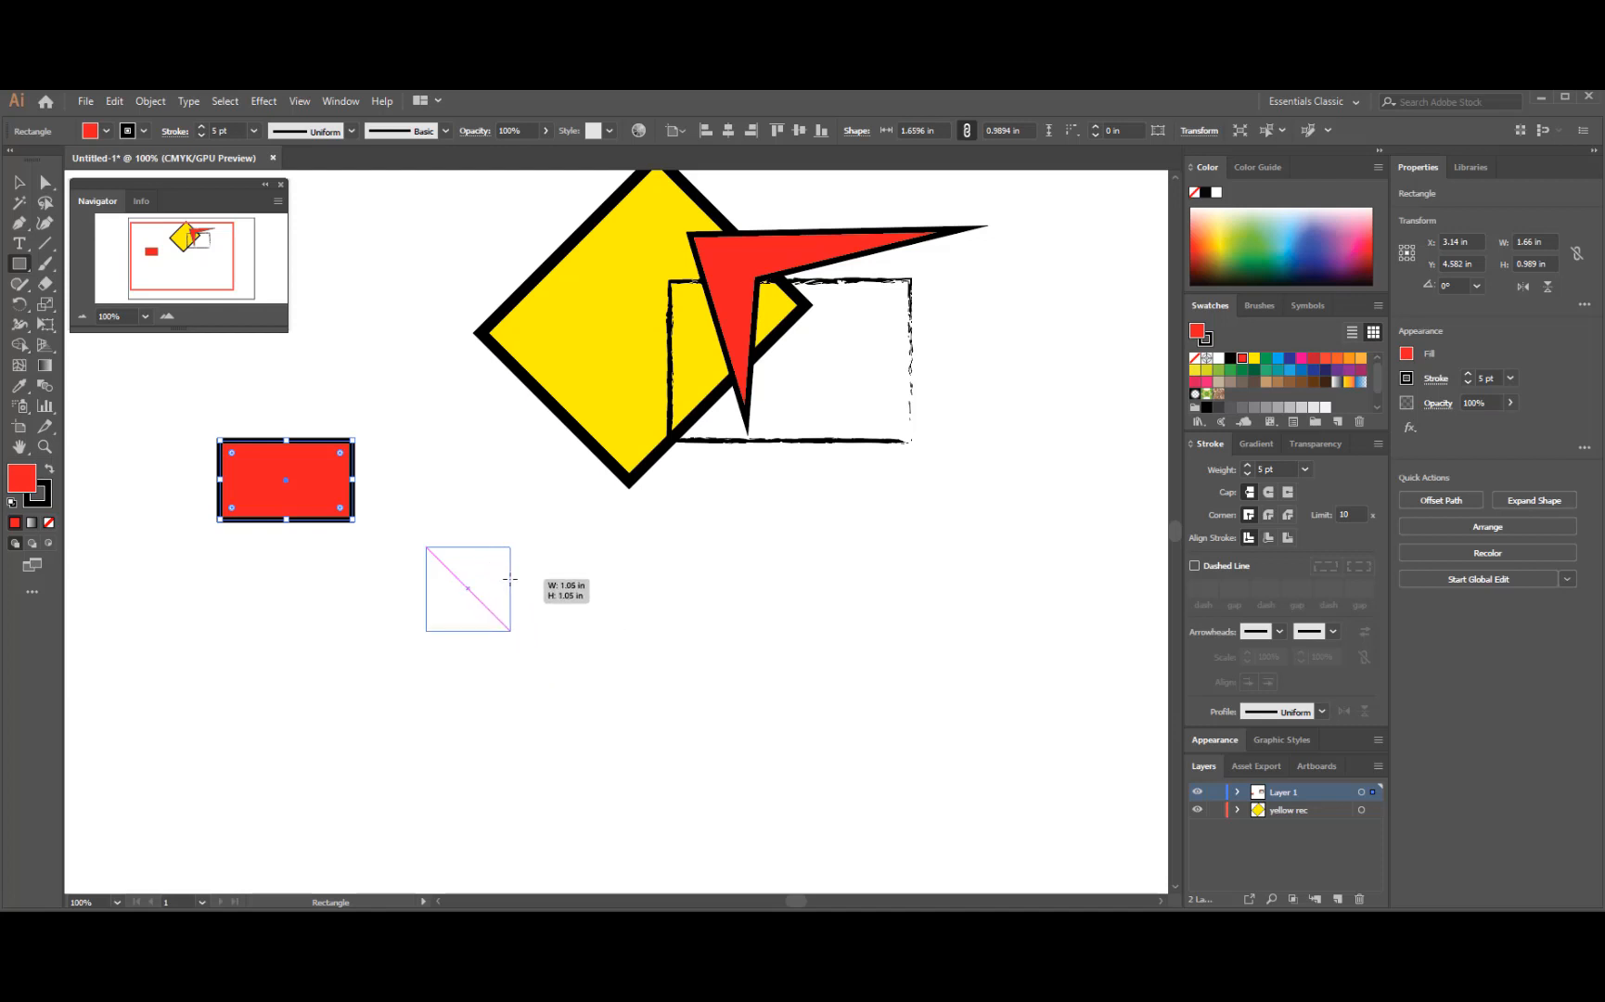
drag(509, 579, 509, 579)
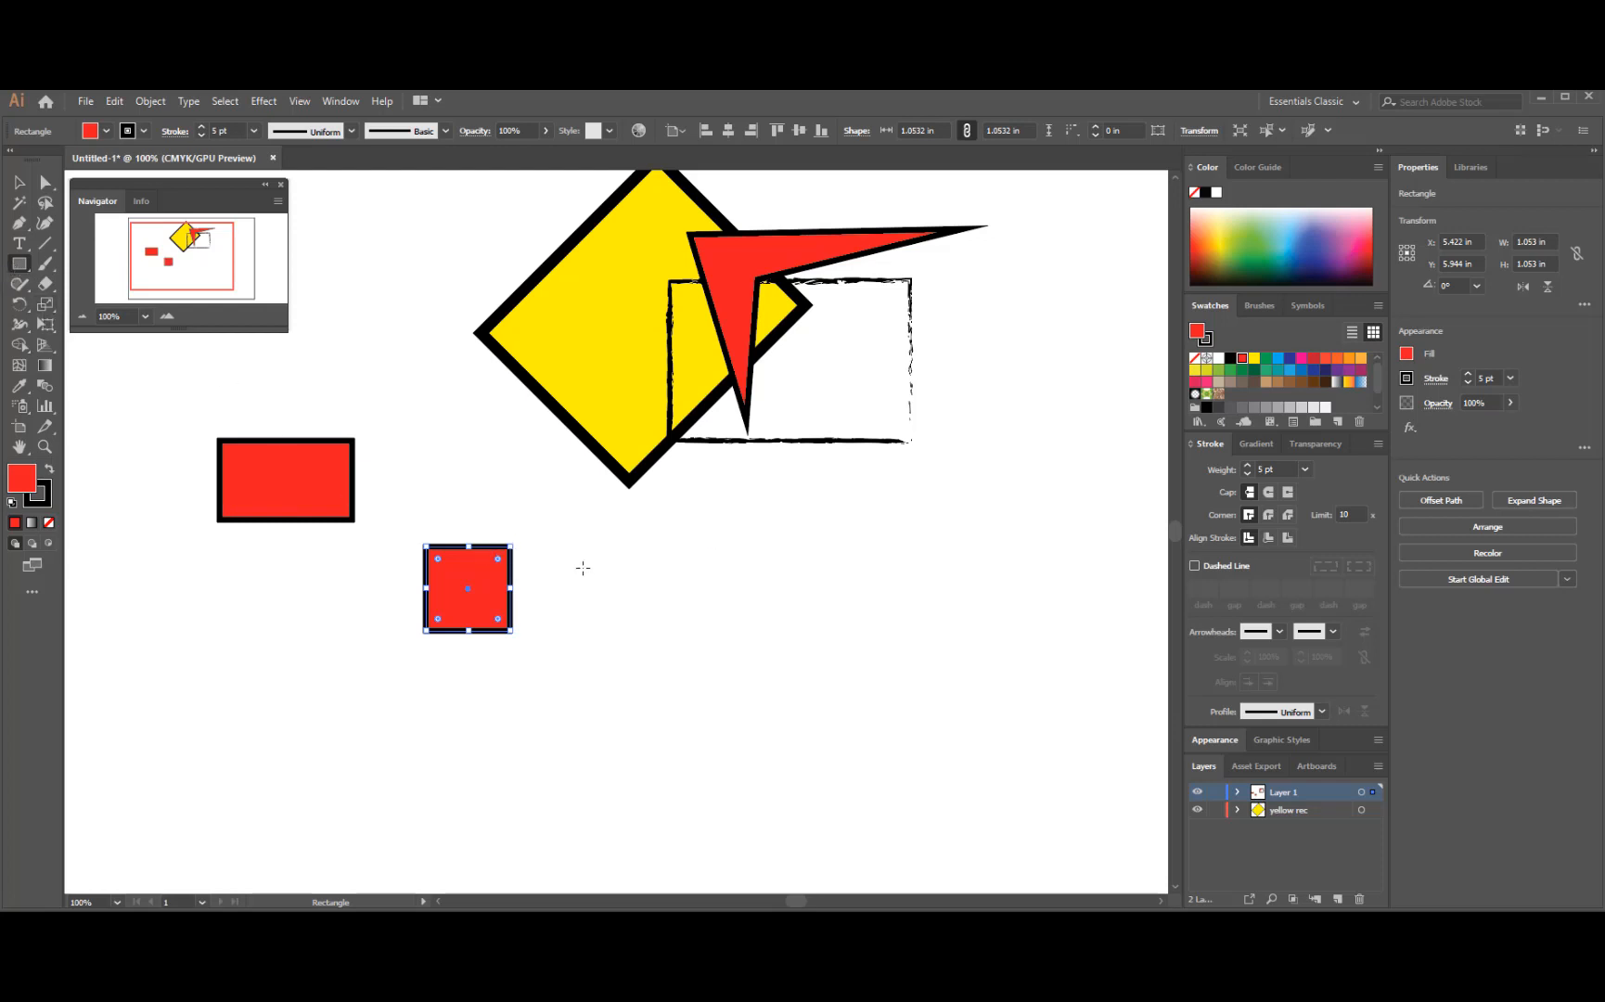
mouse_move(583, 567)
mouse_down()
mouse_move(671, 687)
mouse_move(635, 642)
mouse_move(666, 656)
mouse_move(590, 580)
mouse_move(691, 668)
mouse_move(494, 479)
mouse_move(705, 503)
mouse_move(691, 675)
mouse_move(461, 682)
mouse_move(710, 662)
mouse_move(763, 545)
mouse_move(677, 657)
mouse_move(620, 604)
mouse_up()
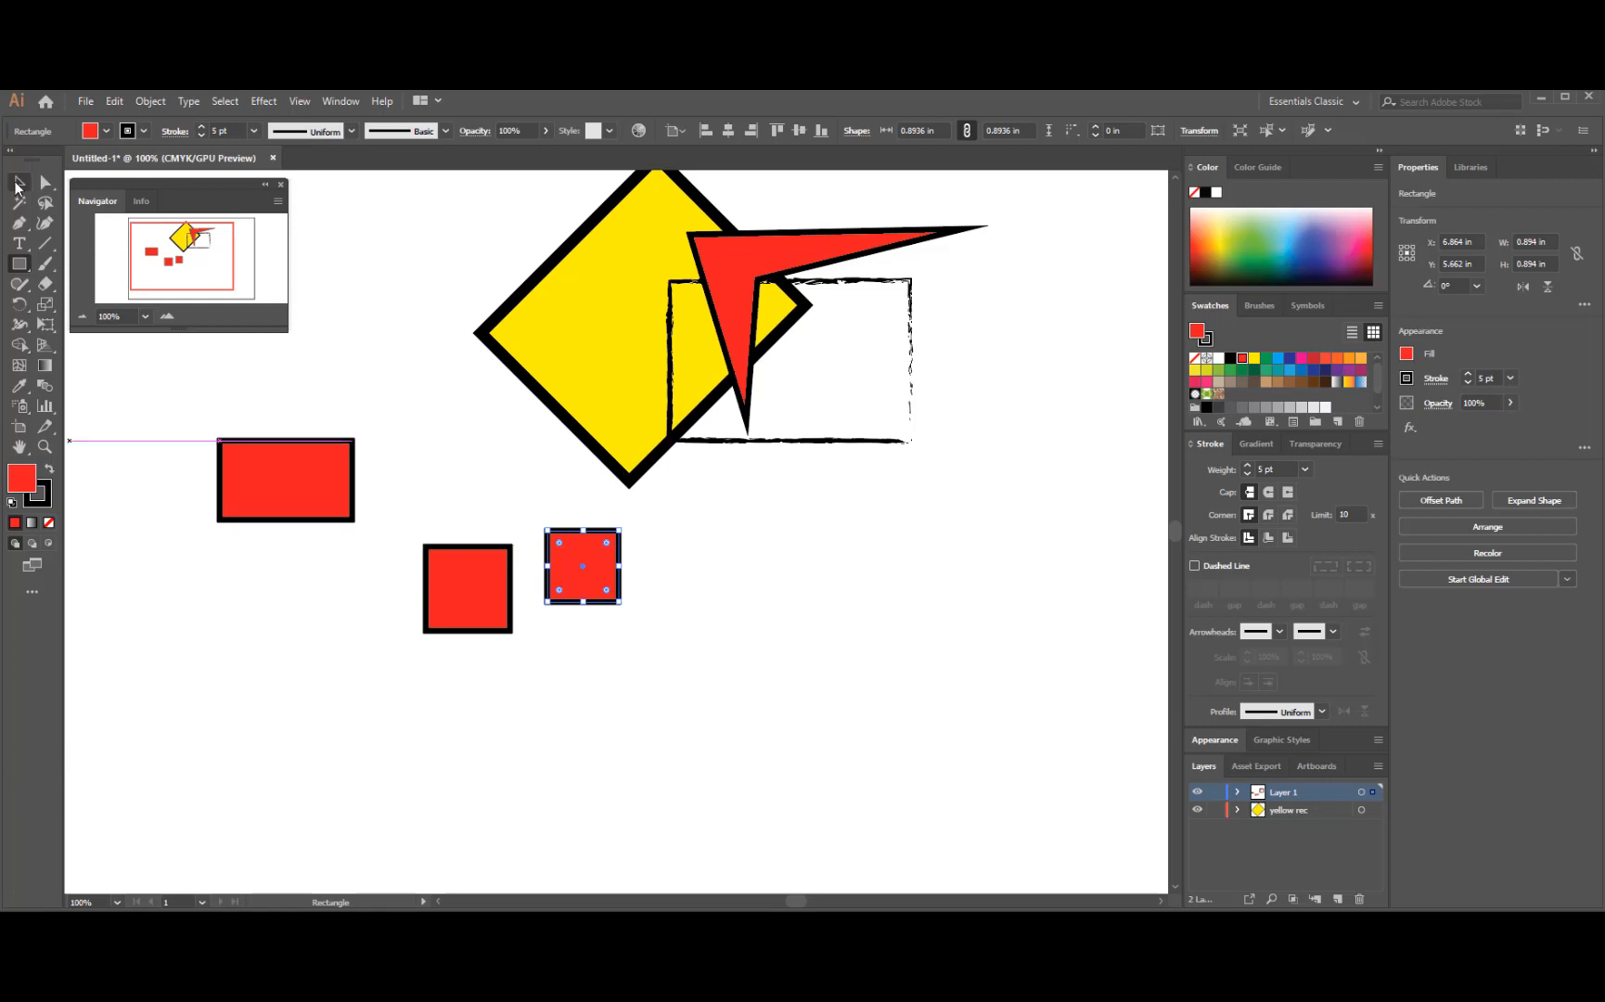
click(18, 185)
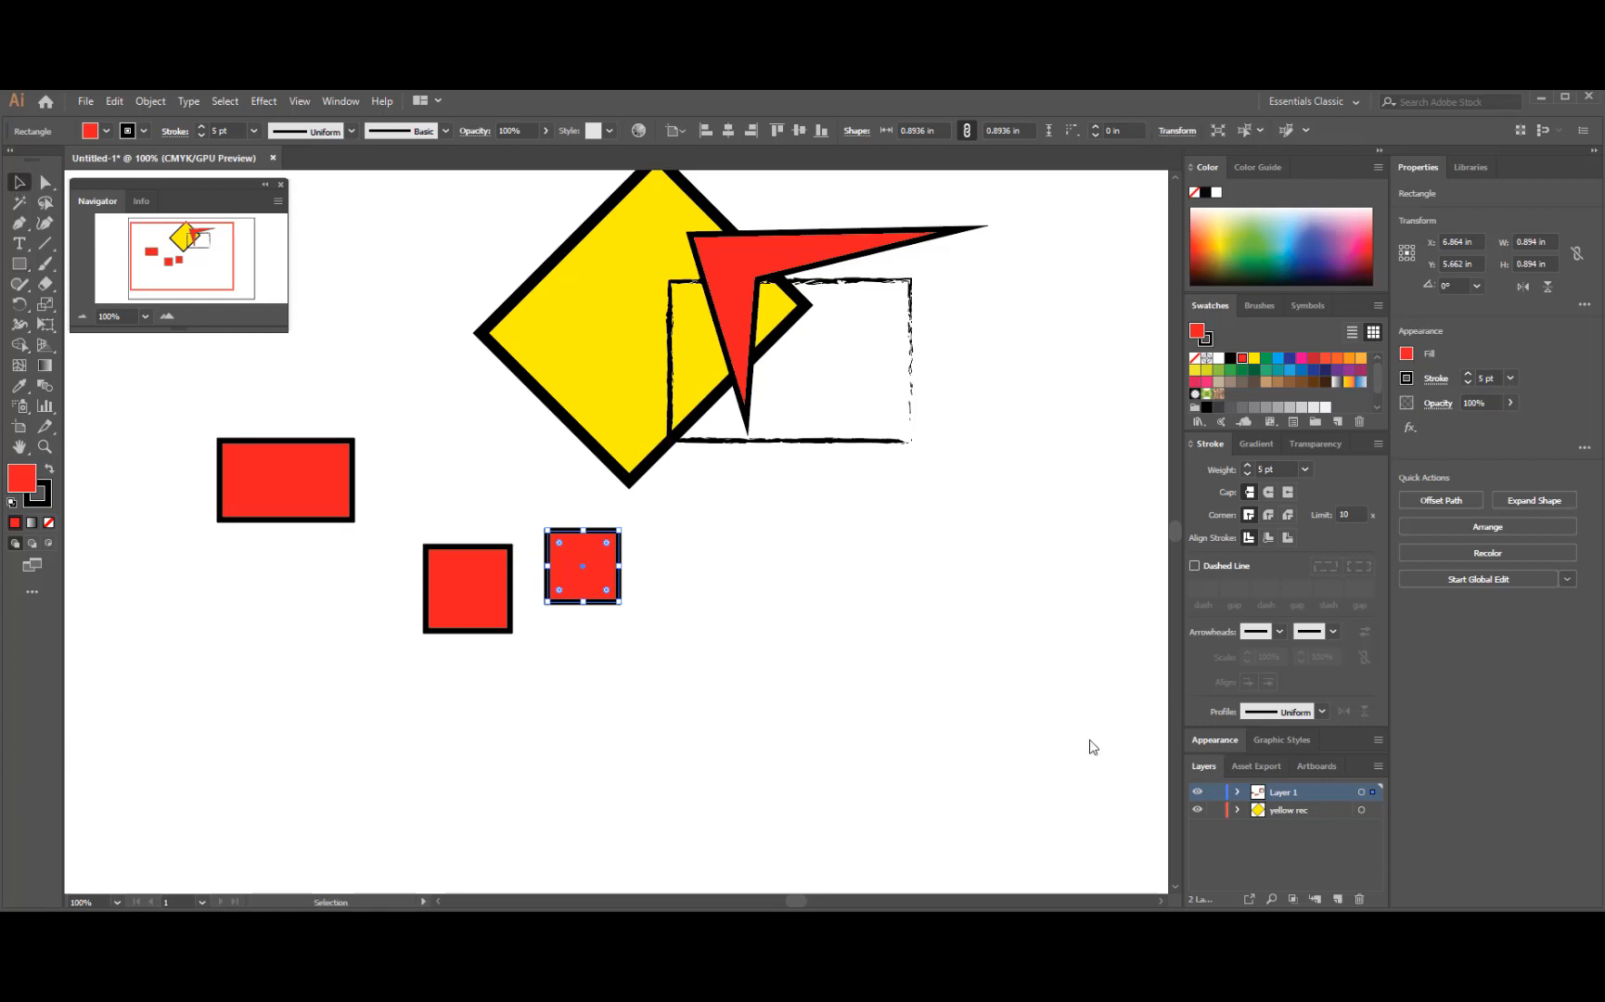
click(916, 678)
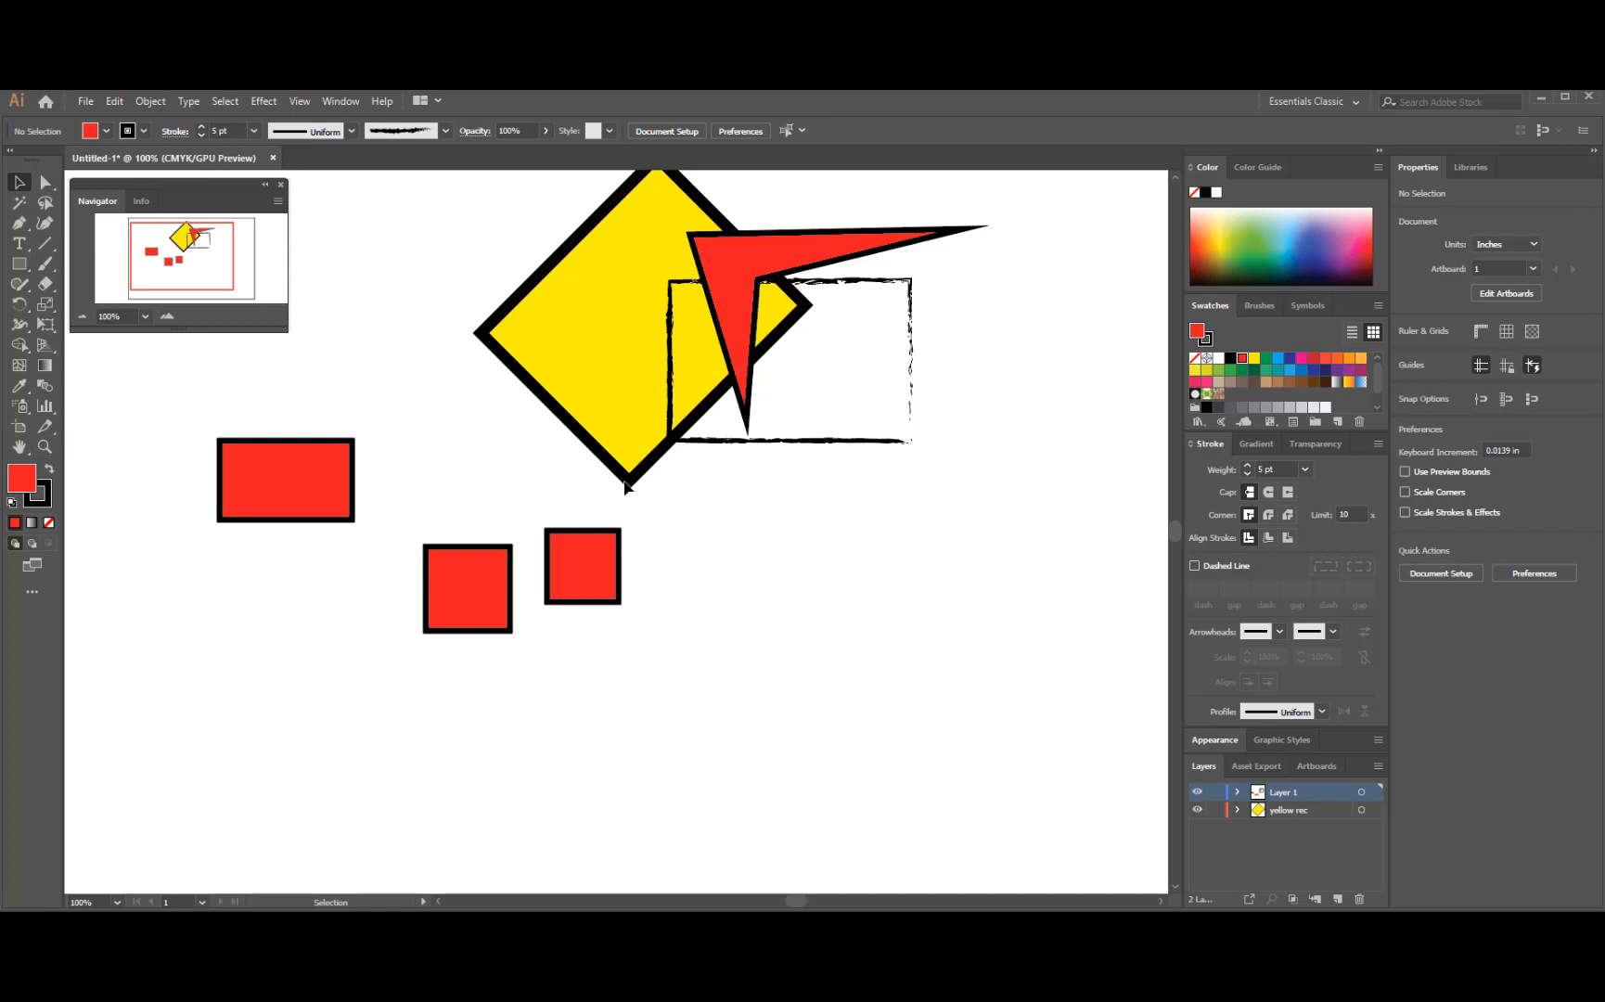
click(605, 586)
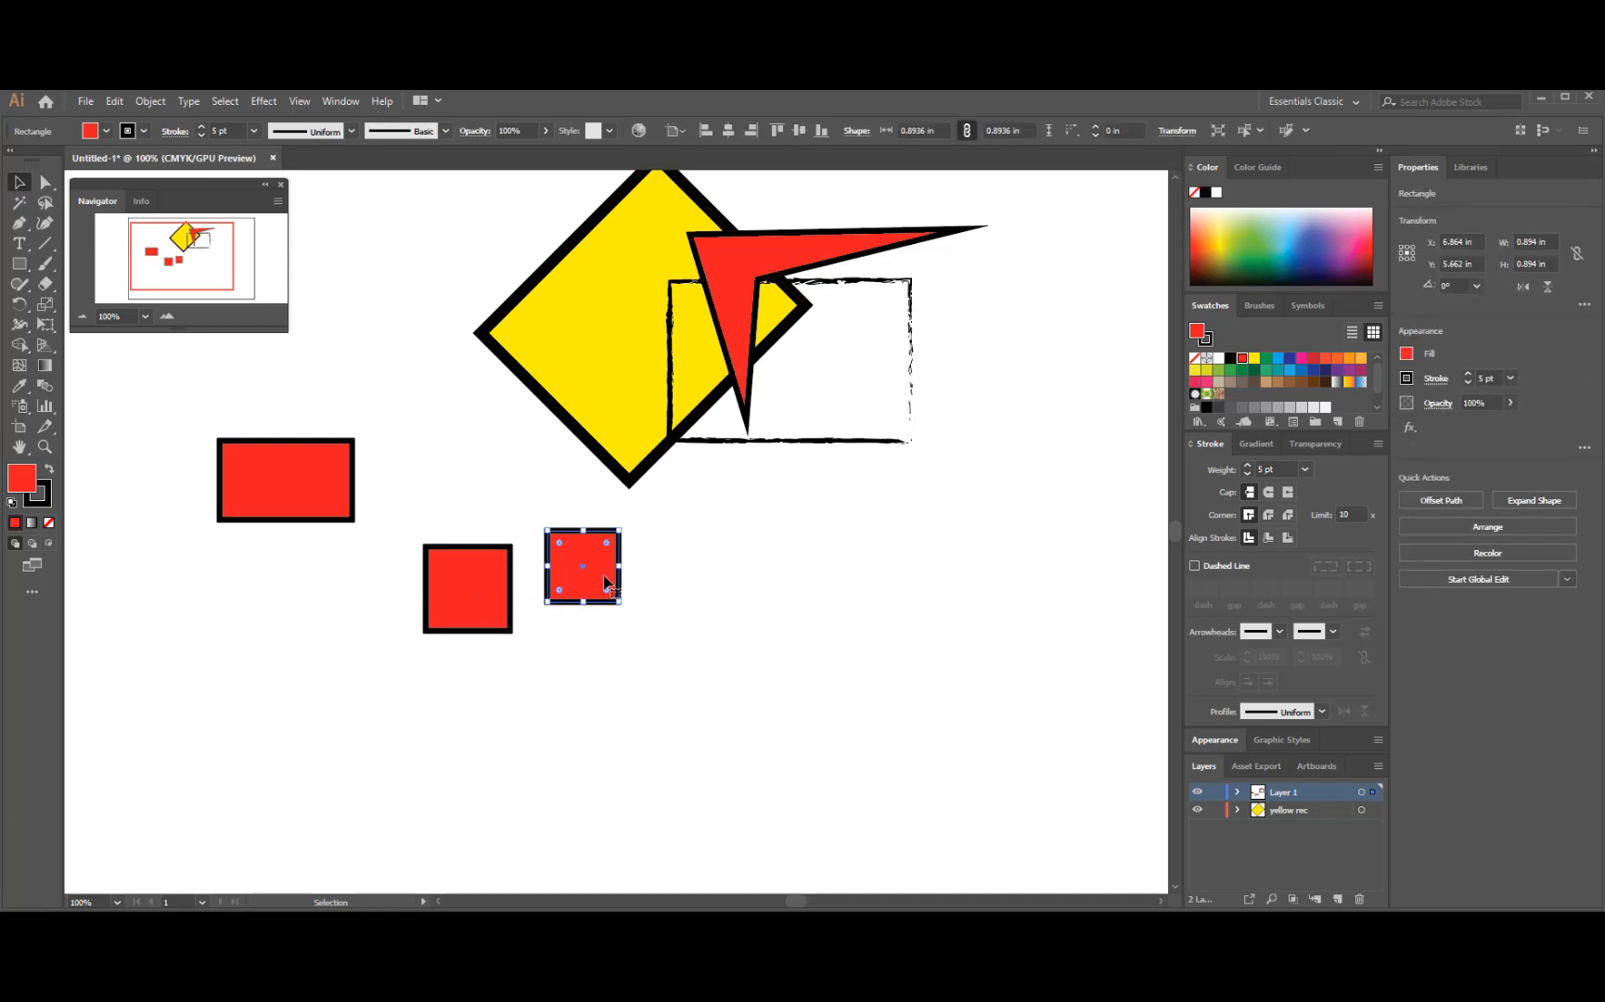
click(358, 660)
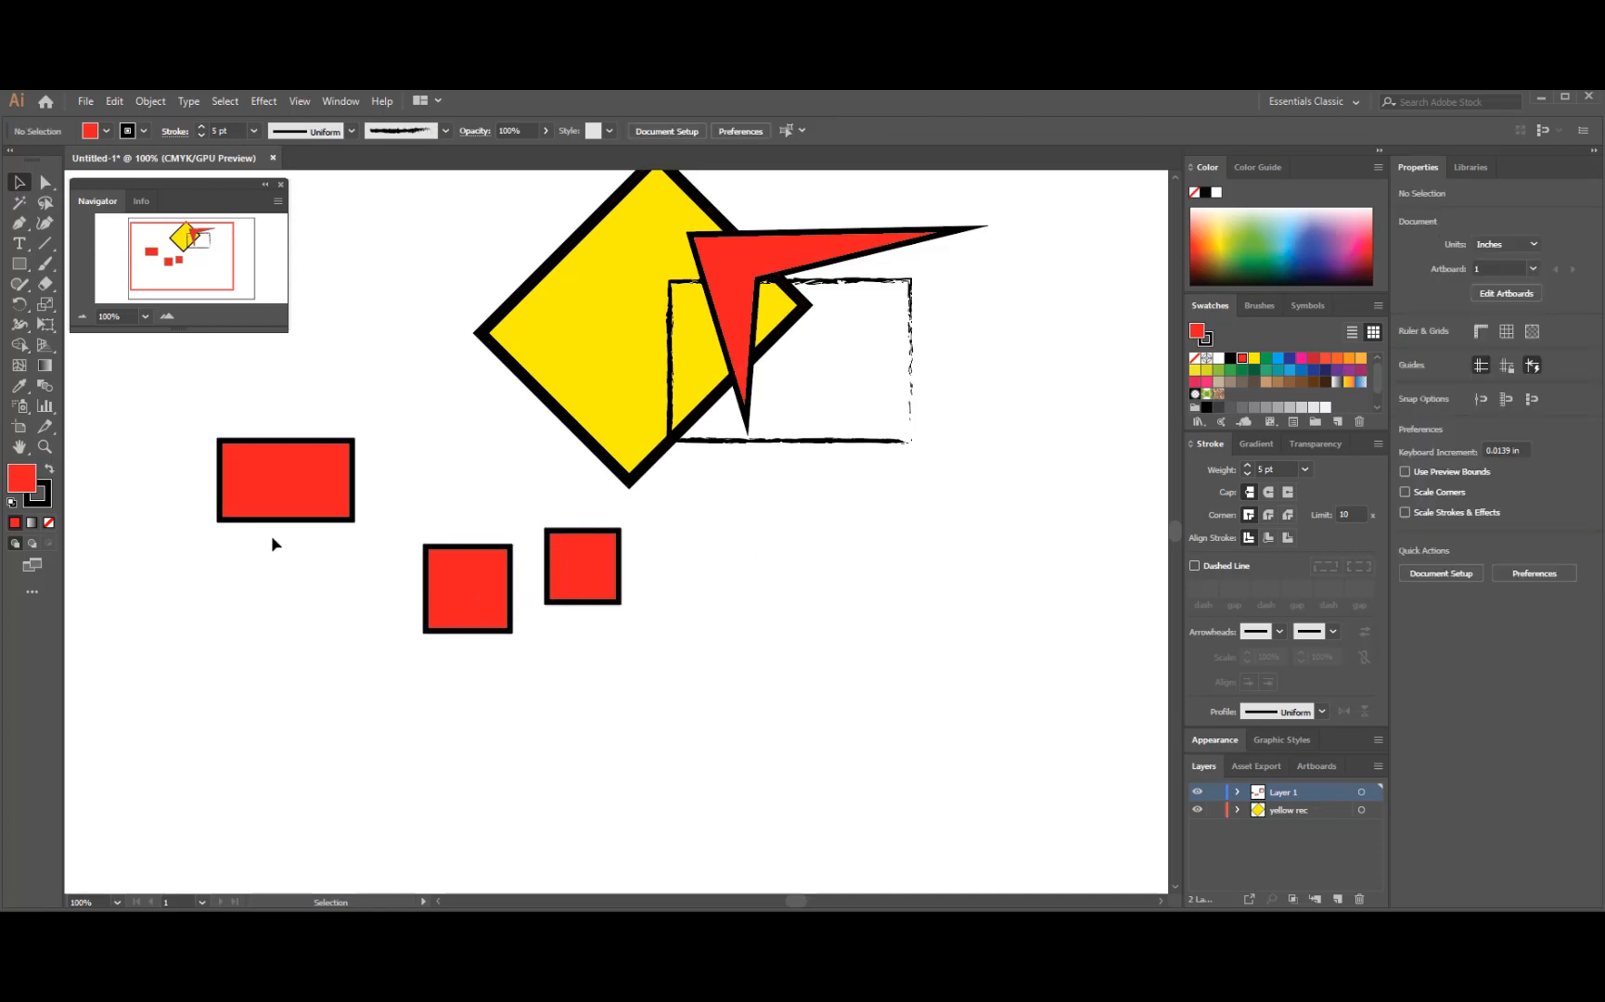
- Draw a rounded rectangle about 1.18 by 1.31 in right of the squares and increase its corner radius to about 0.23 in
click(20, 264)
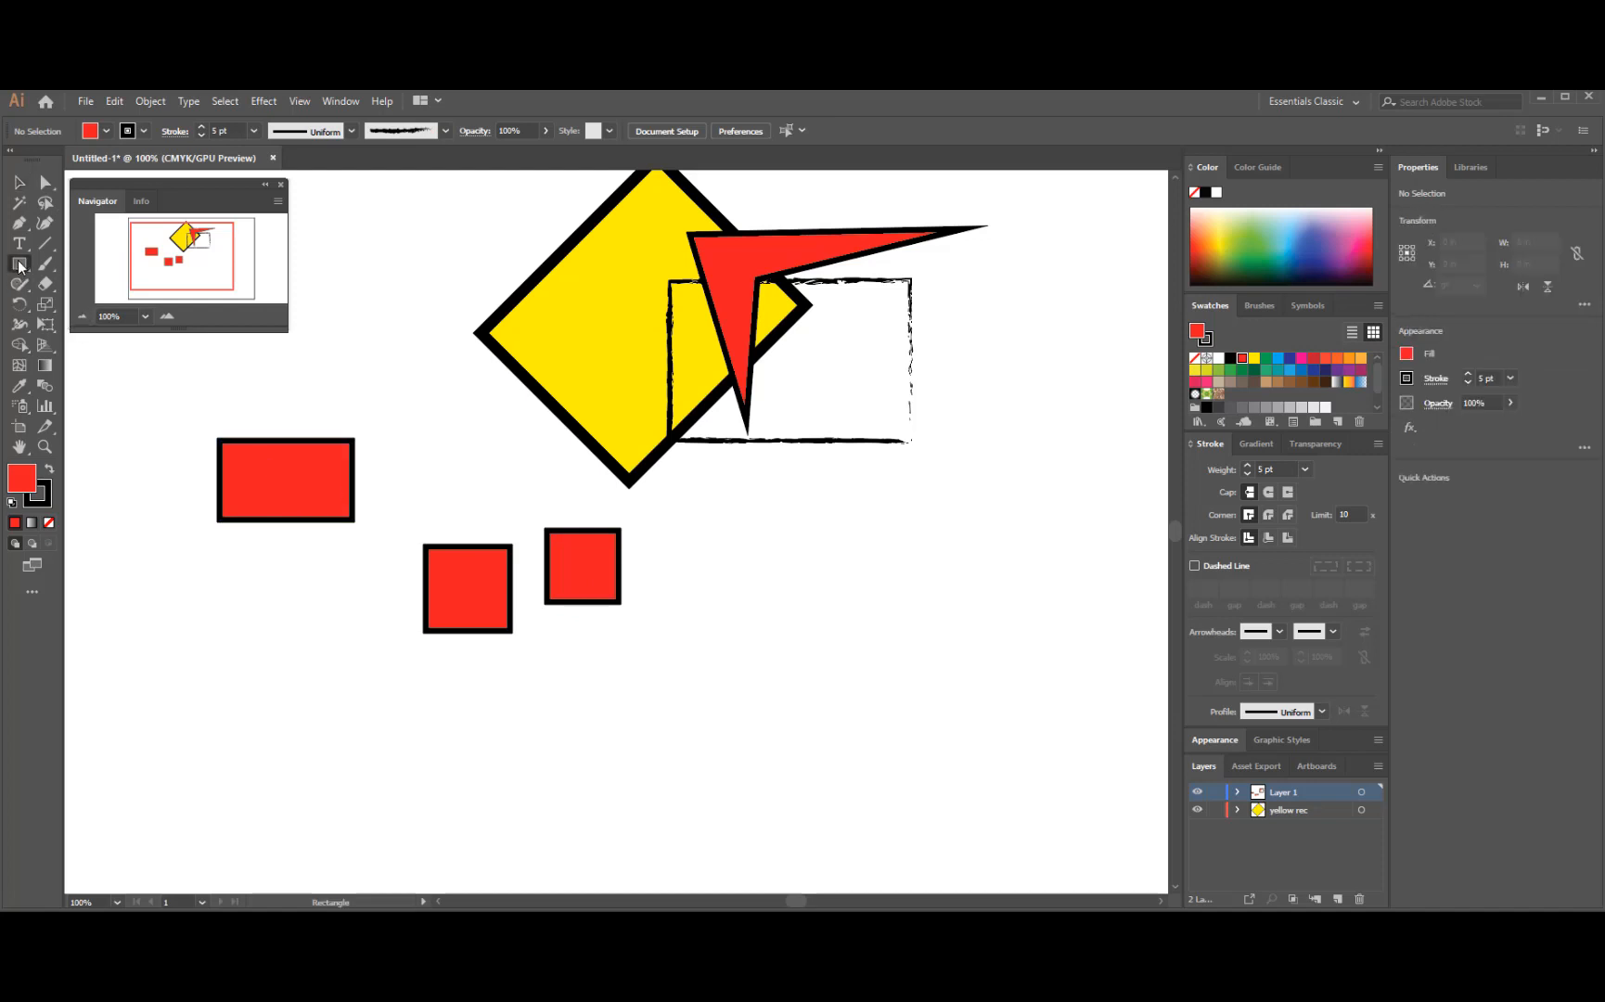
click(20, 266)
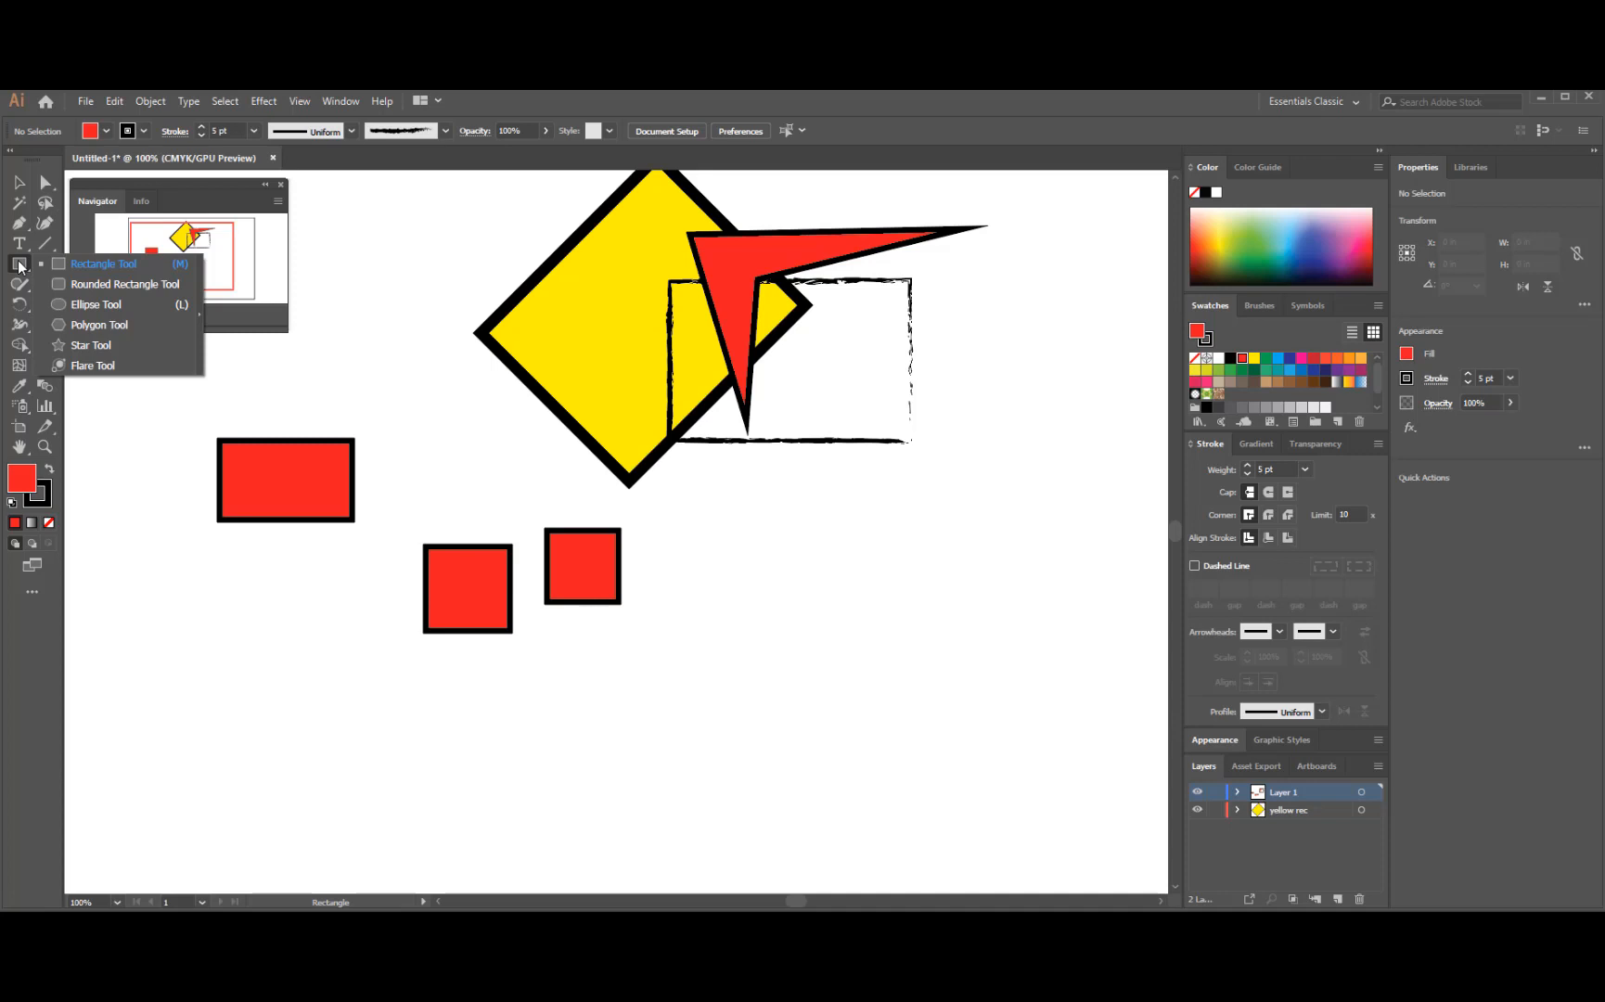
click(103, 286)
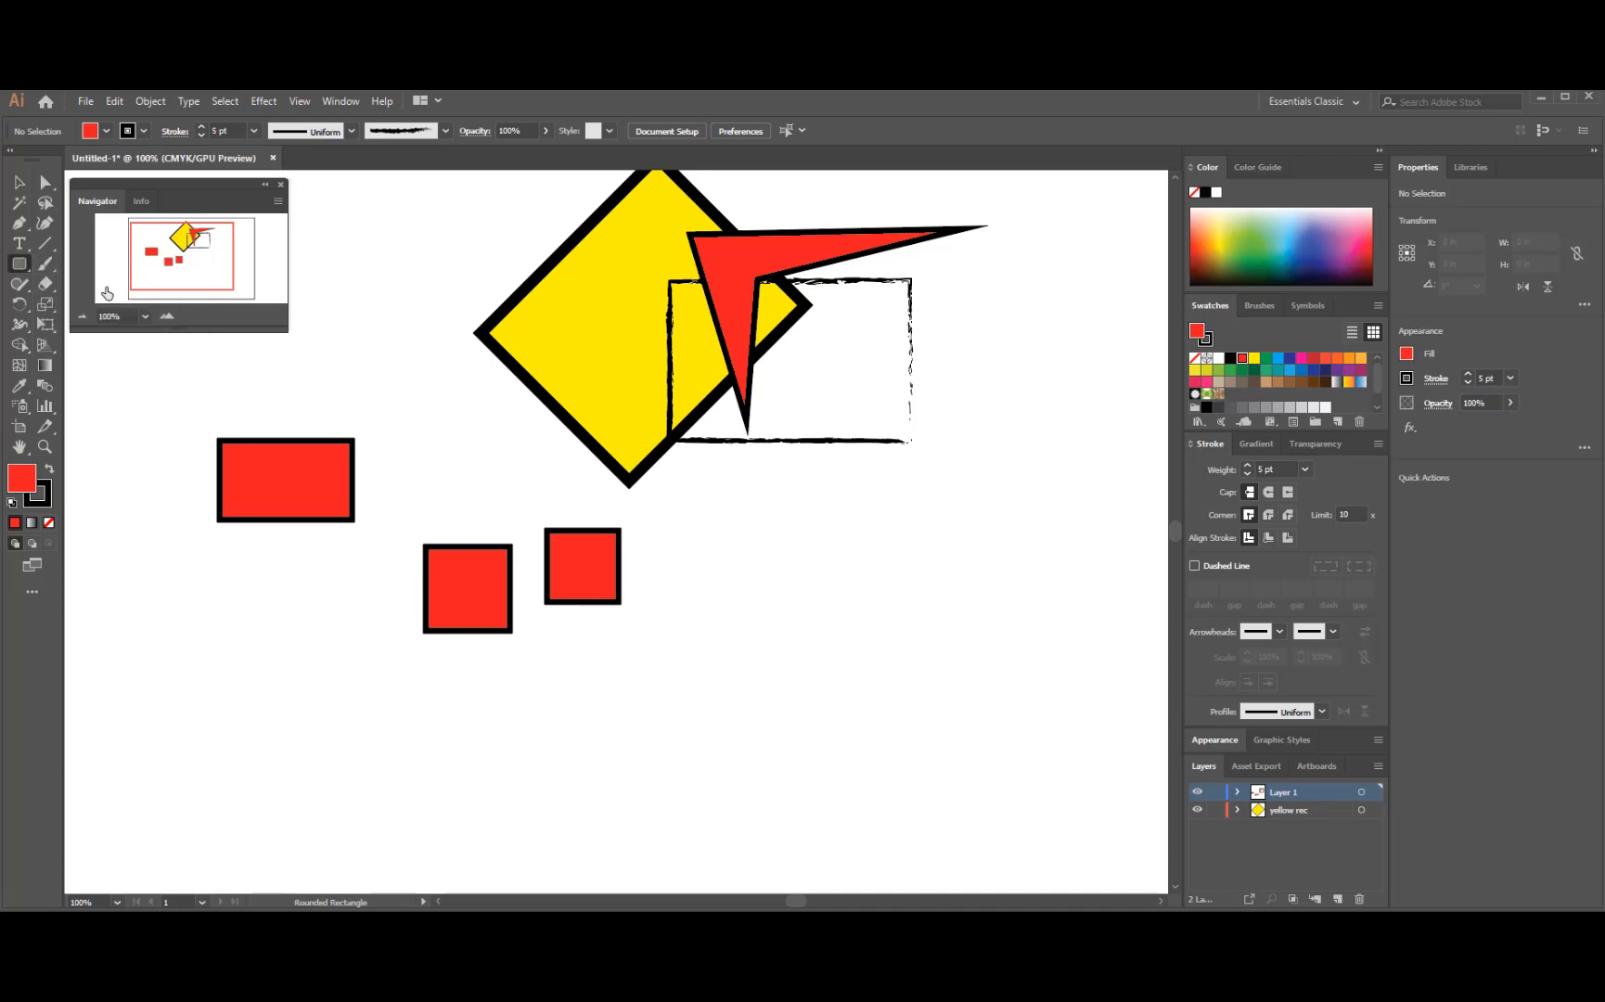
drag(776, 526, 872, 632)
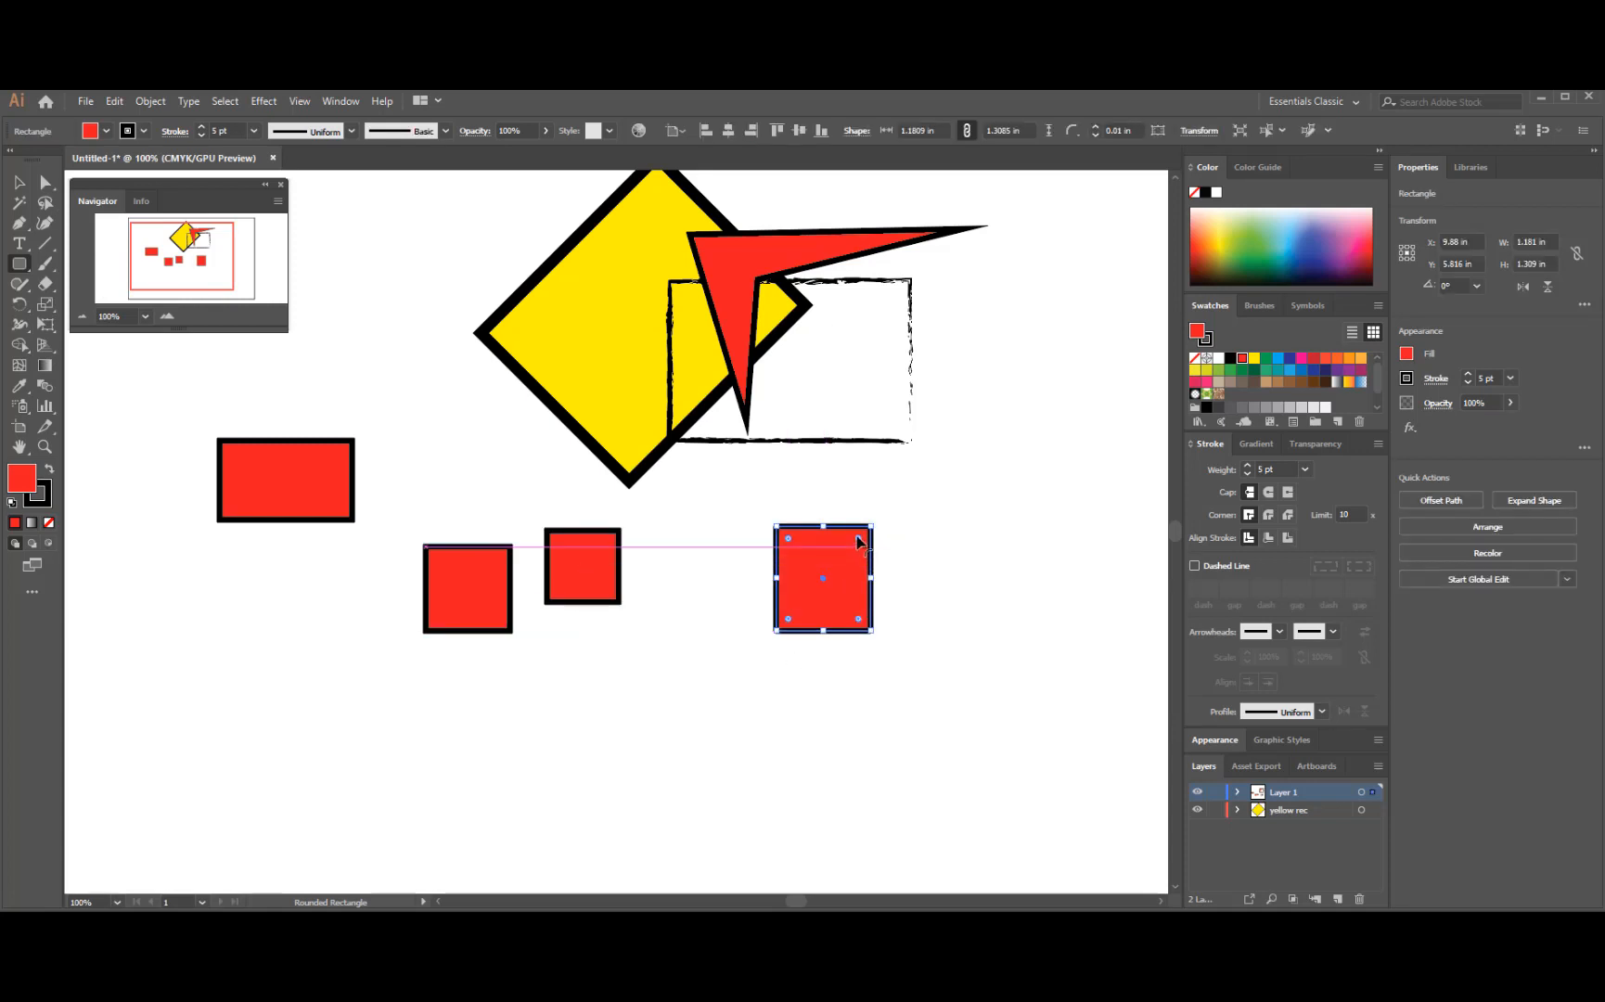
drag(856, 535, 852, 545)
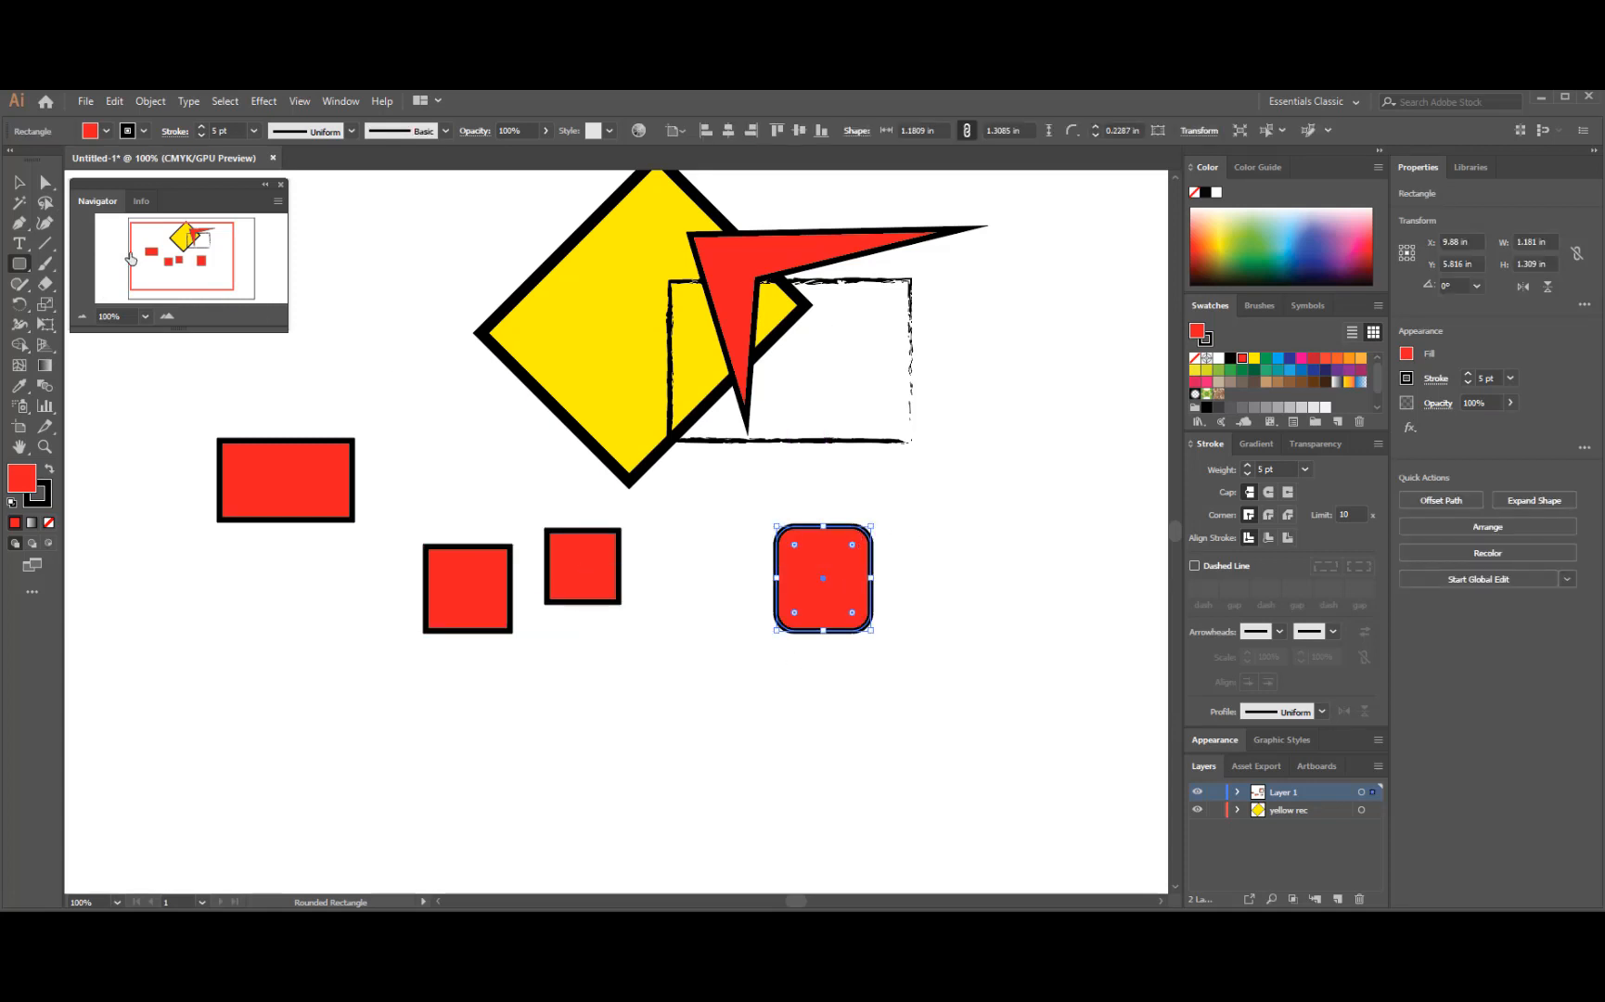
- Create a 3 by 3 in rounded rectangle with a 0.25 in corner radius and move it to partly overlap the smaller rounded rectangle
click(948, 487)
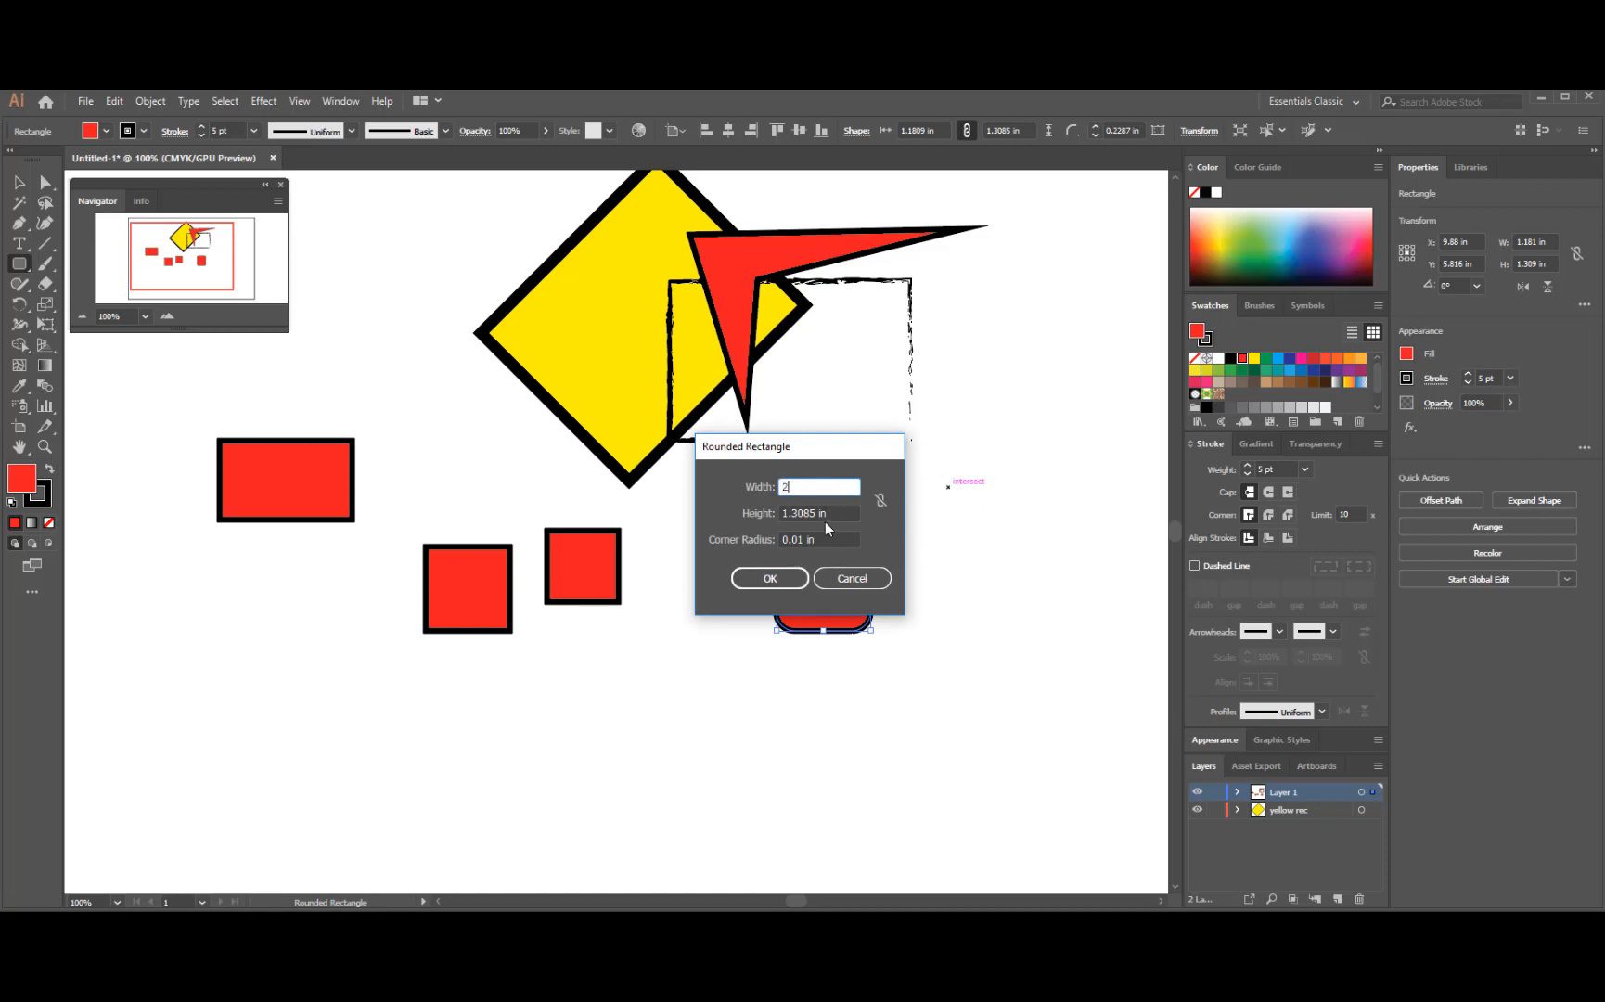
text(2)
key(BackSpace)
text(3)
key(Tab)
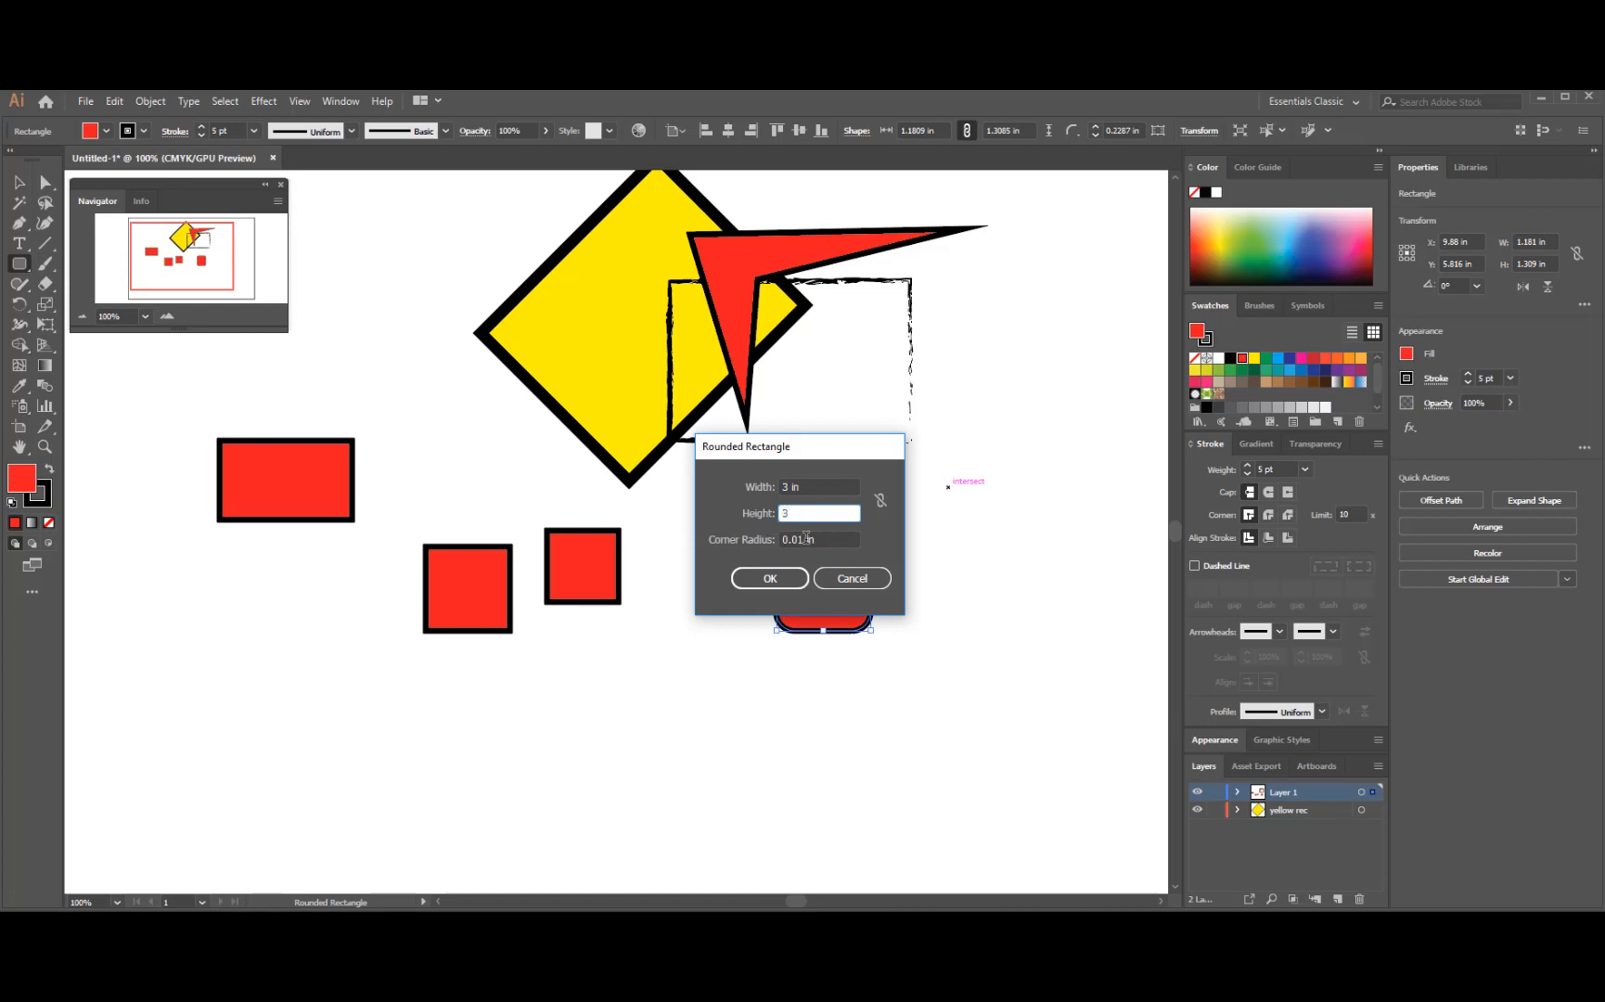
key(Tab)
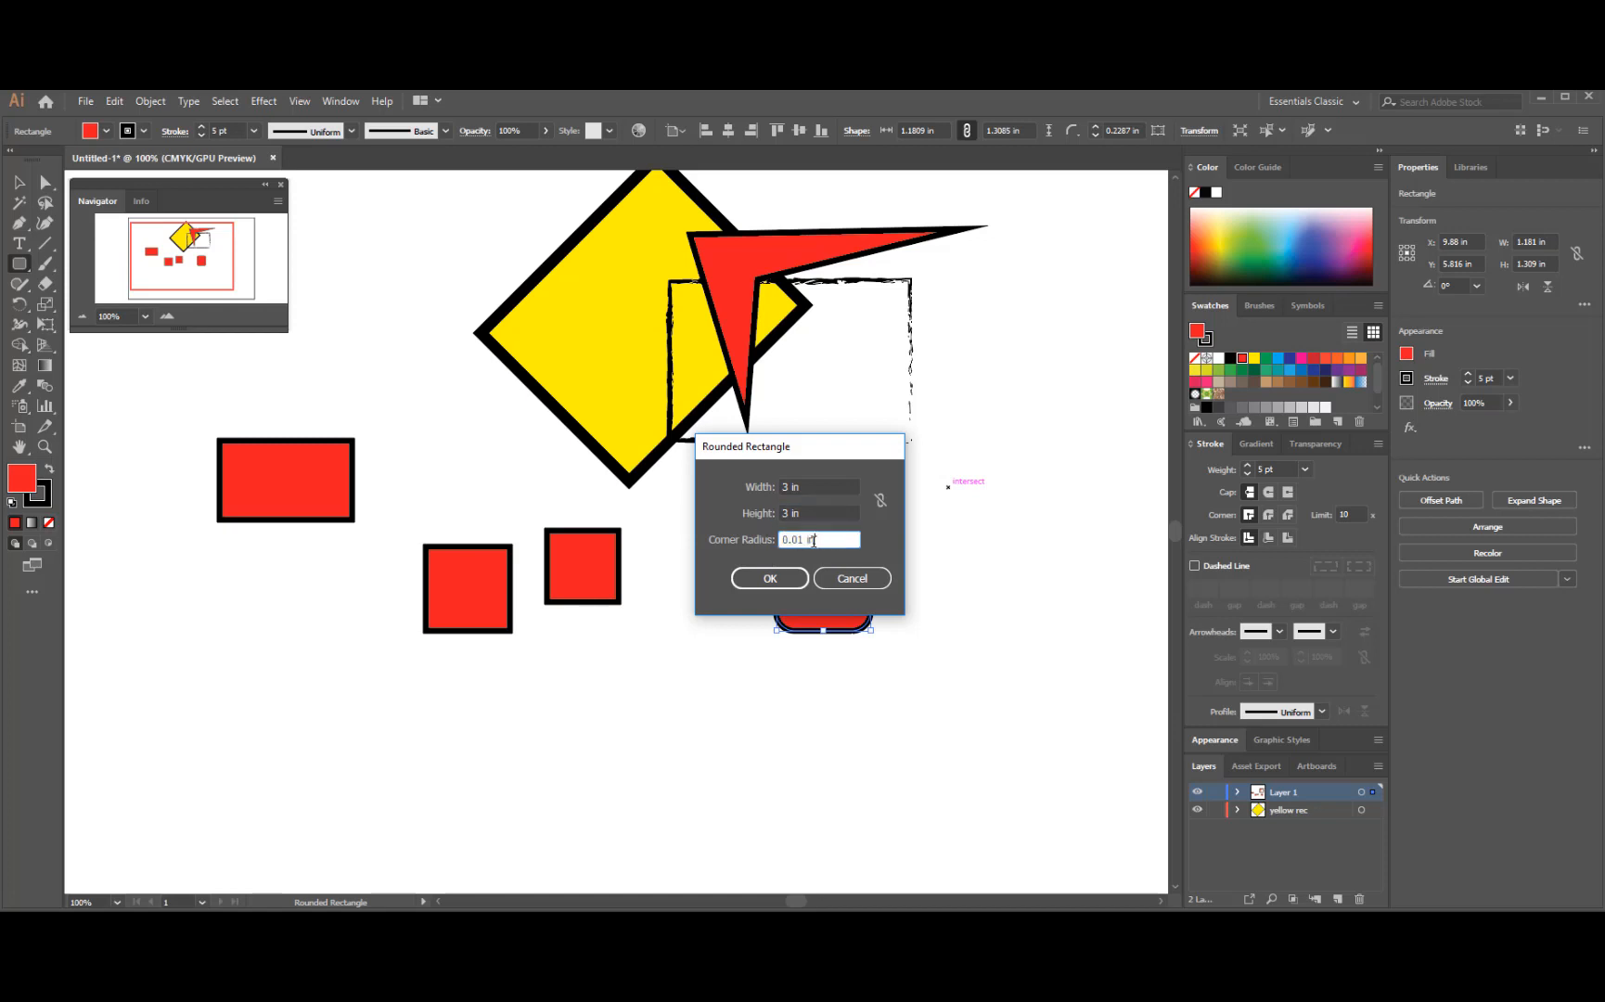
click(779, 580)
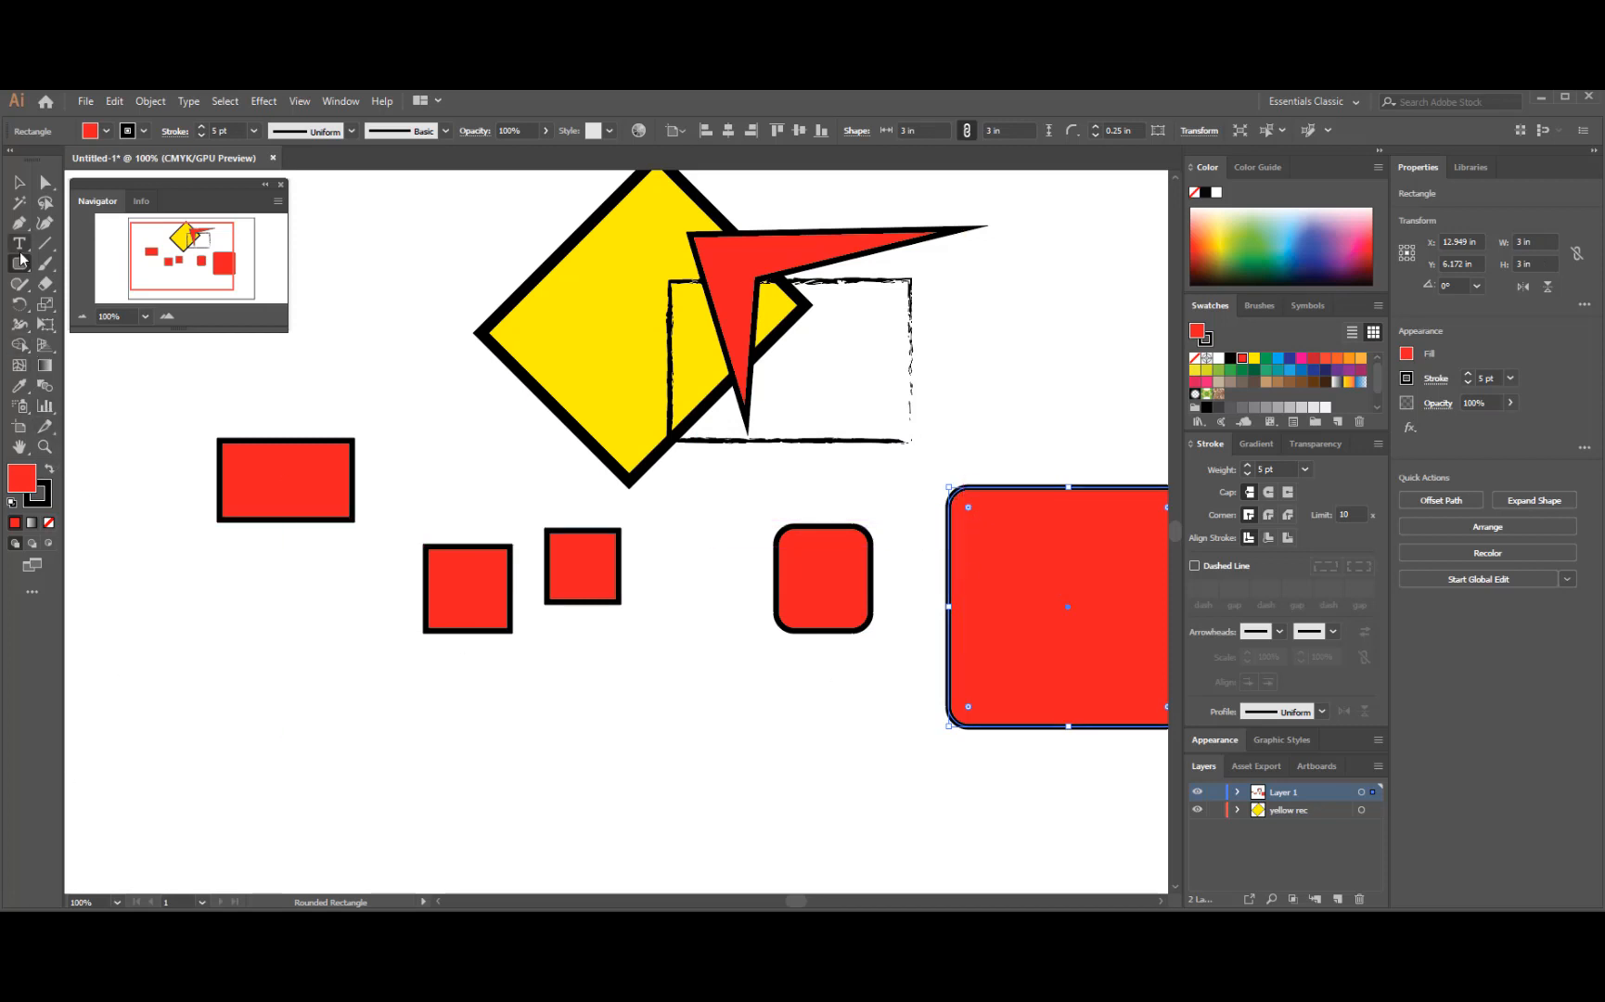
click(19, 182)
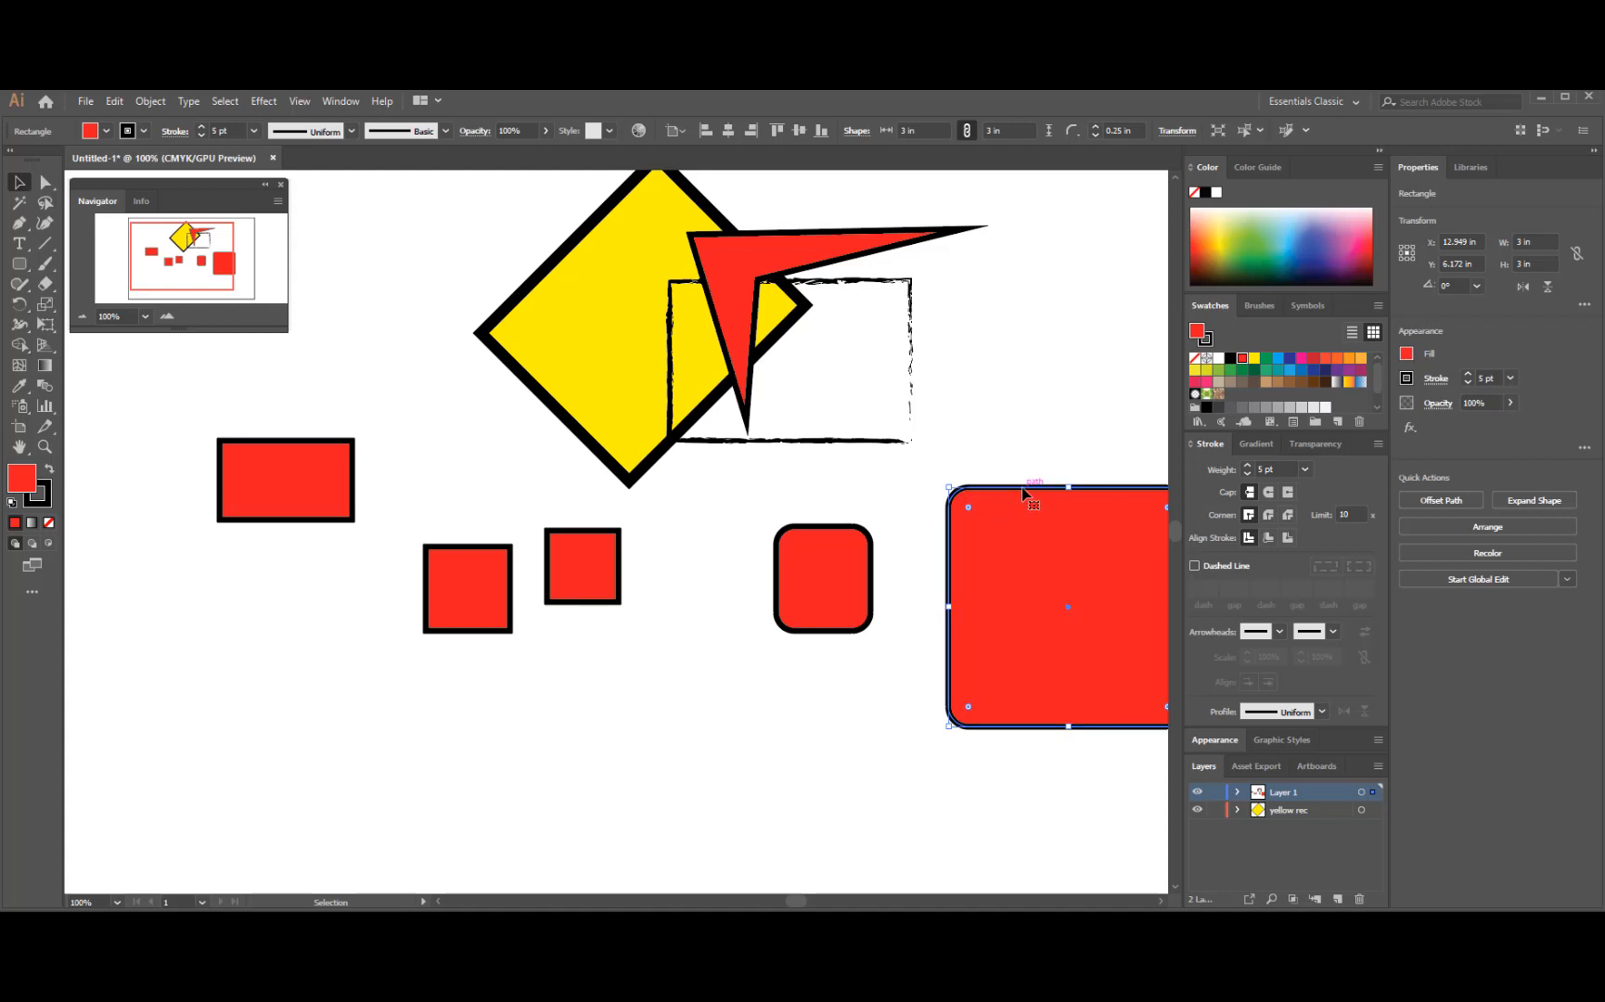
drag(1021, 493, 896, 553)
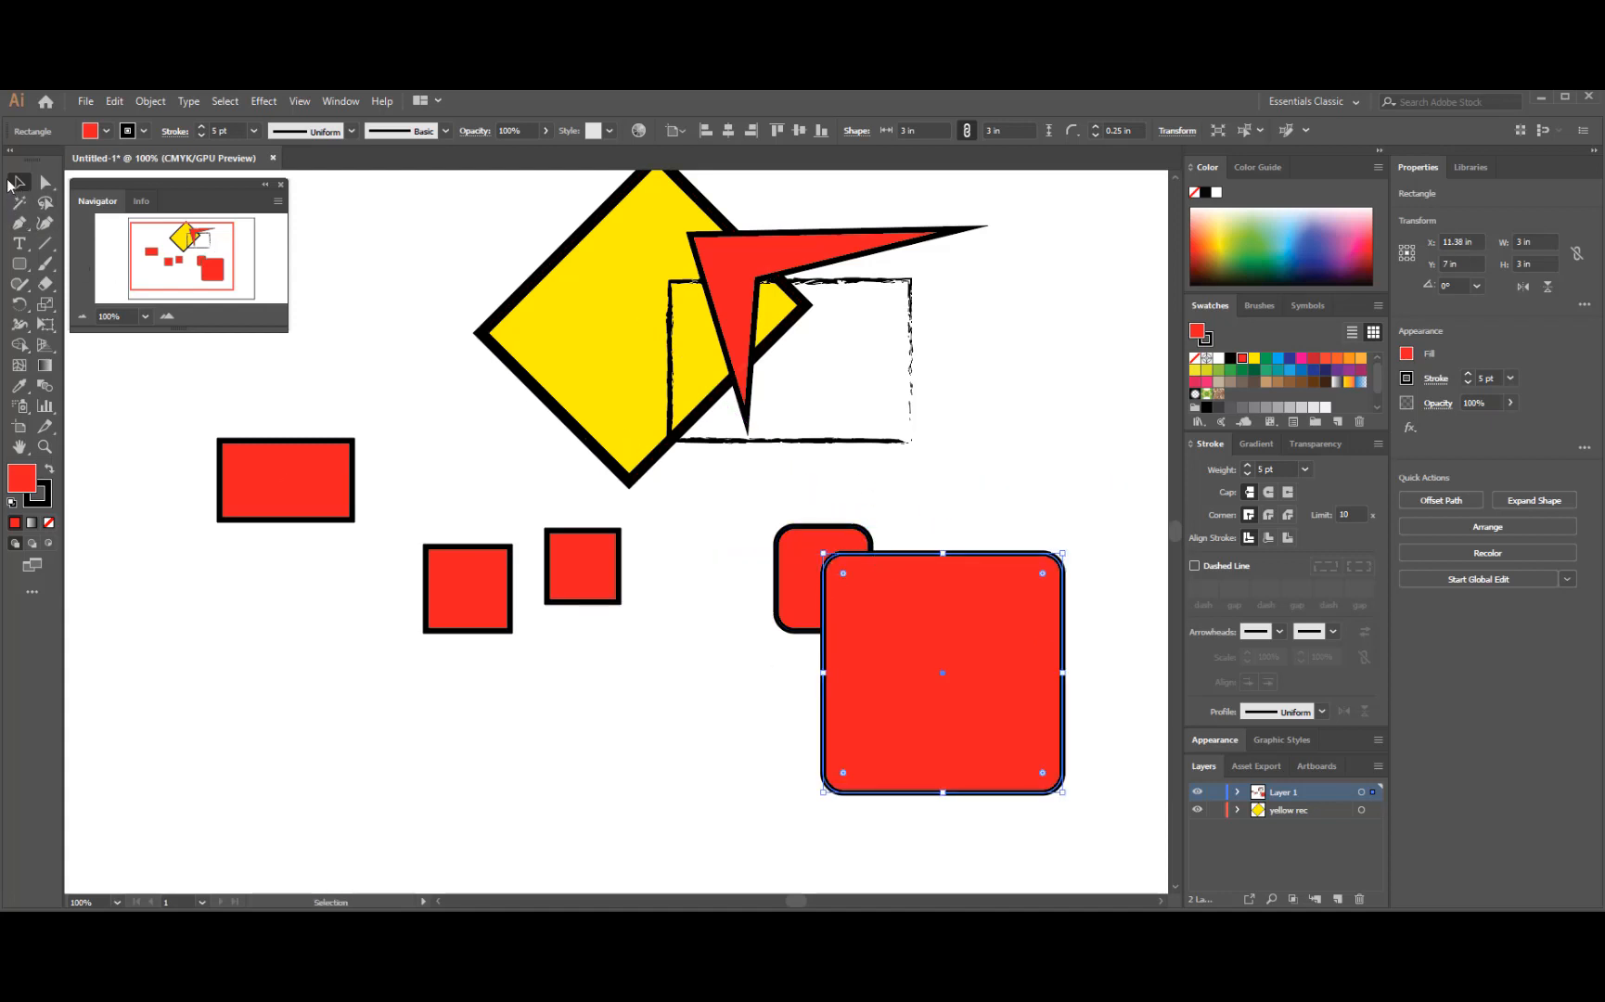
- Draw a rounded square about 0.98 in wide above the large rounded square, right of the brush-outlined rectangle
click(17, 266)
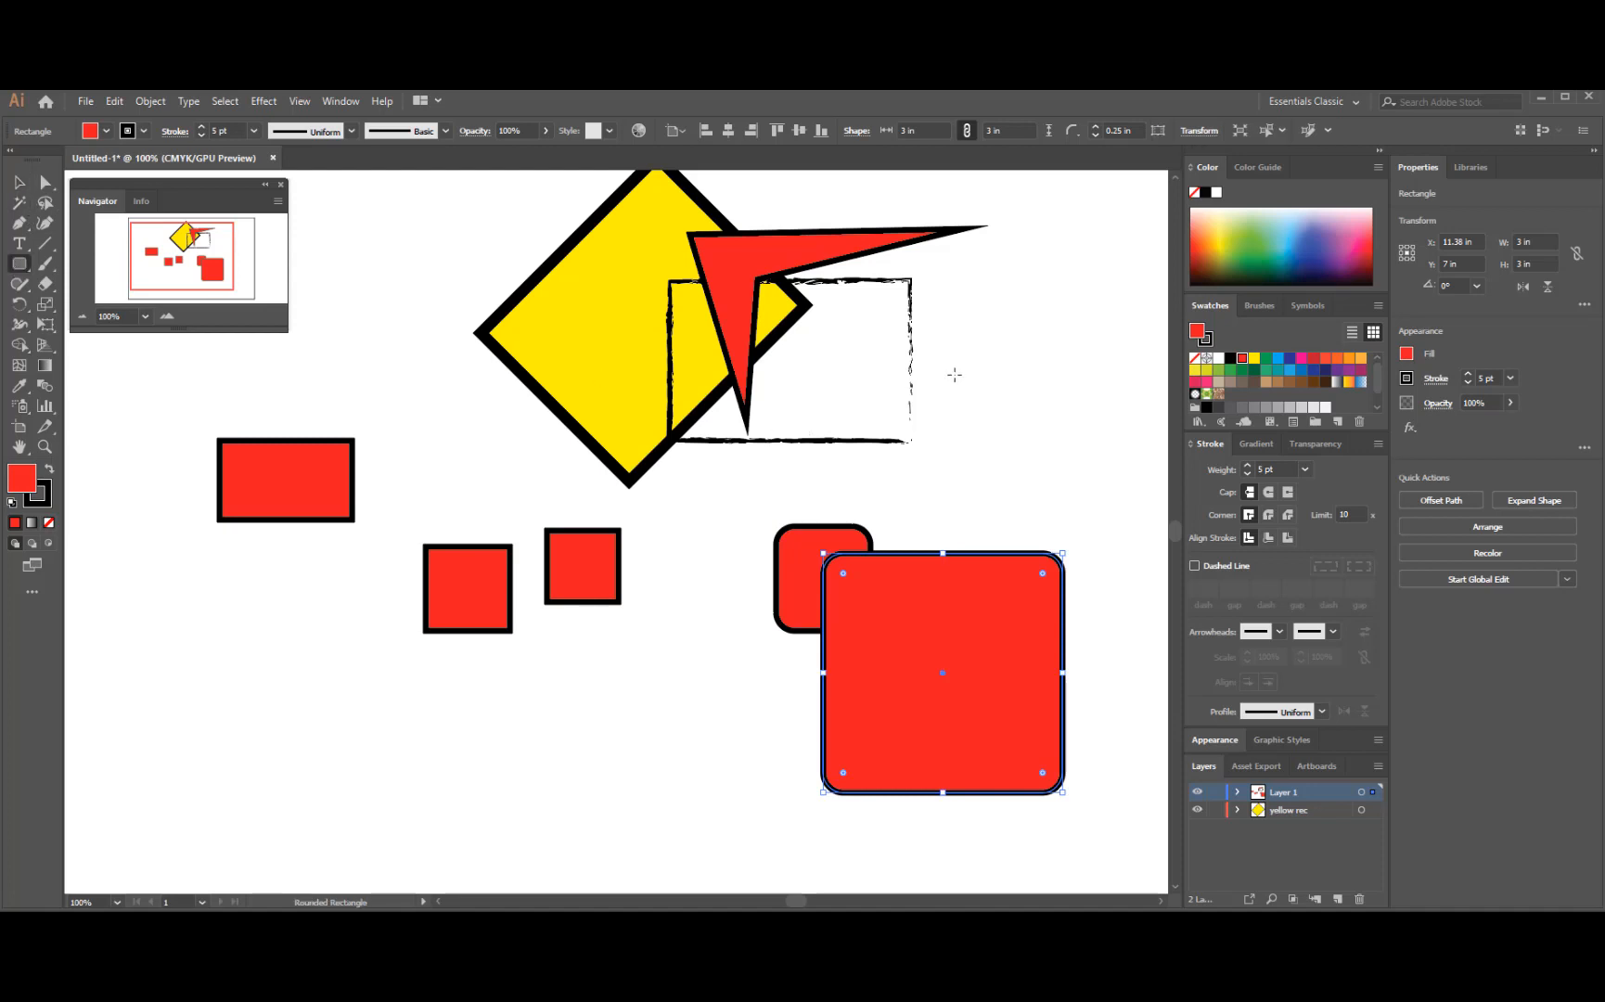
drag(955, 375, 1035, 453)
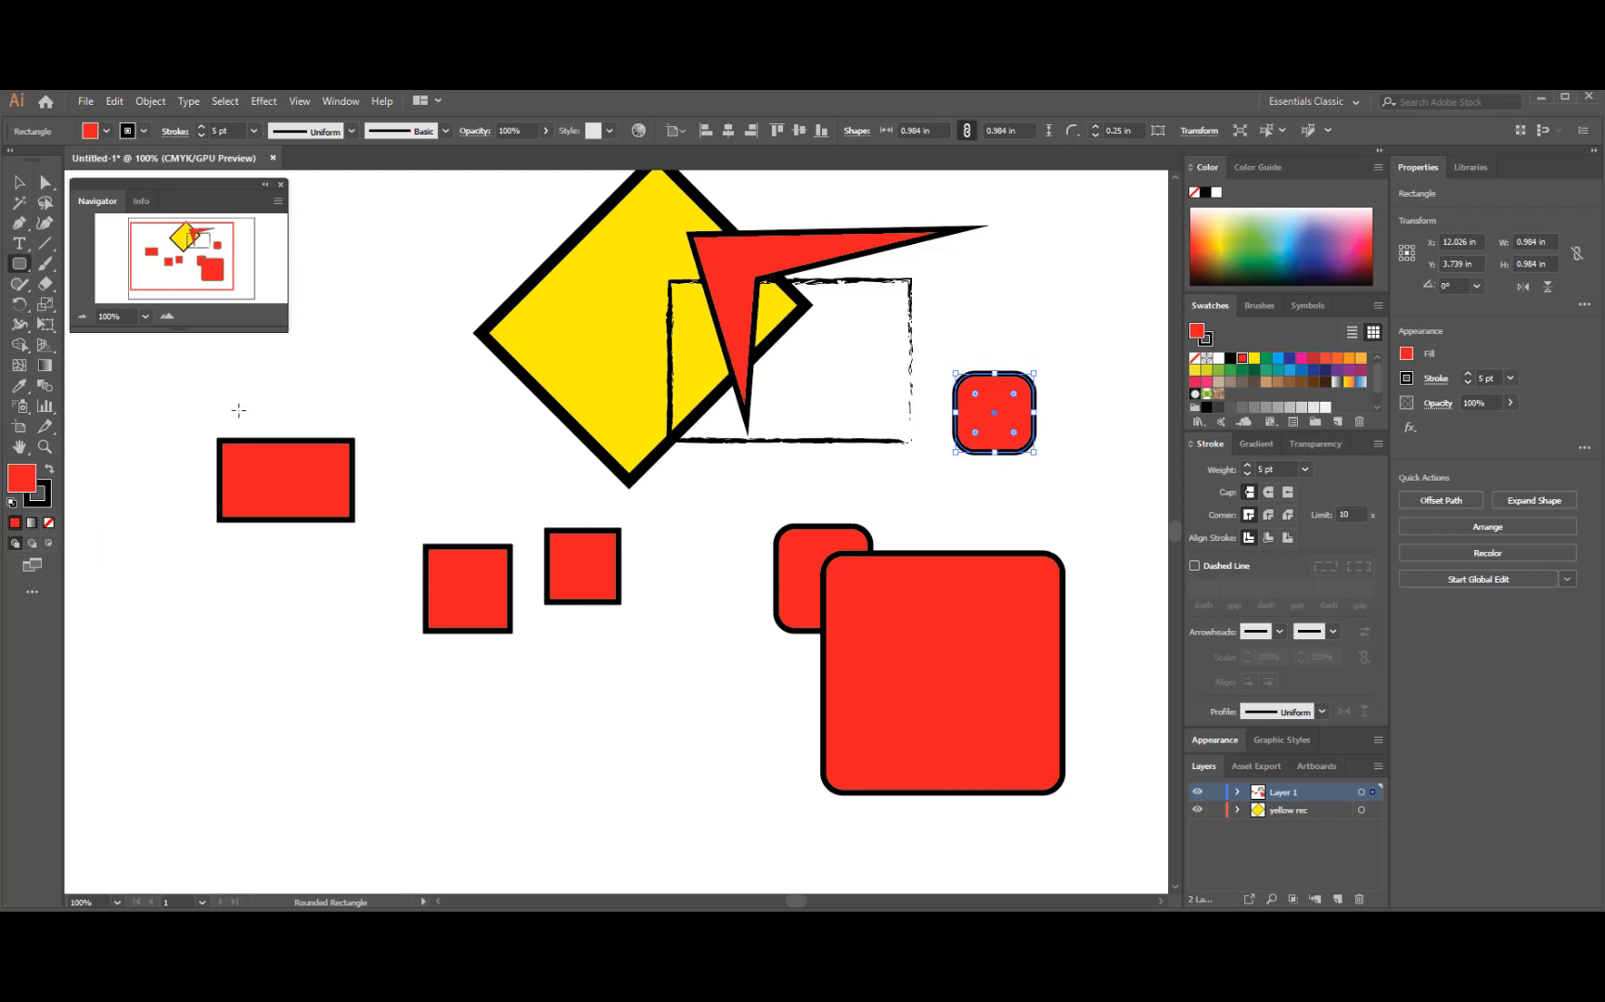
- Draw an ellipse about 1.69 by 1.10 in below the red rectangle with the Ellipse tool
click(19, 269)
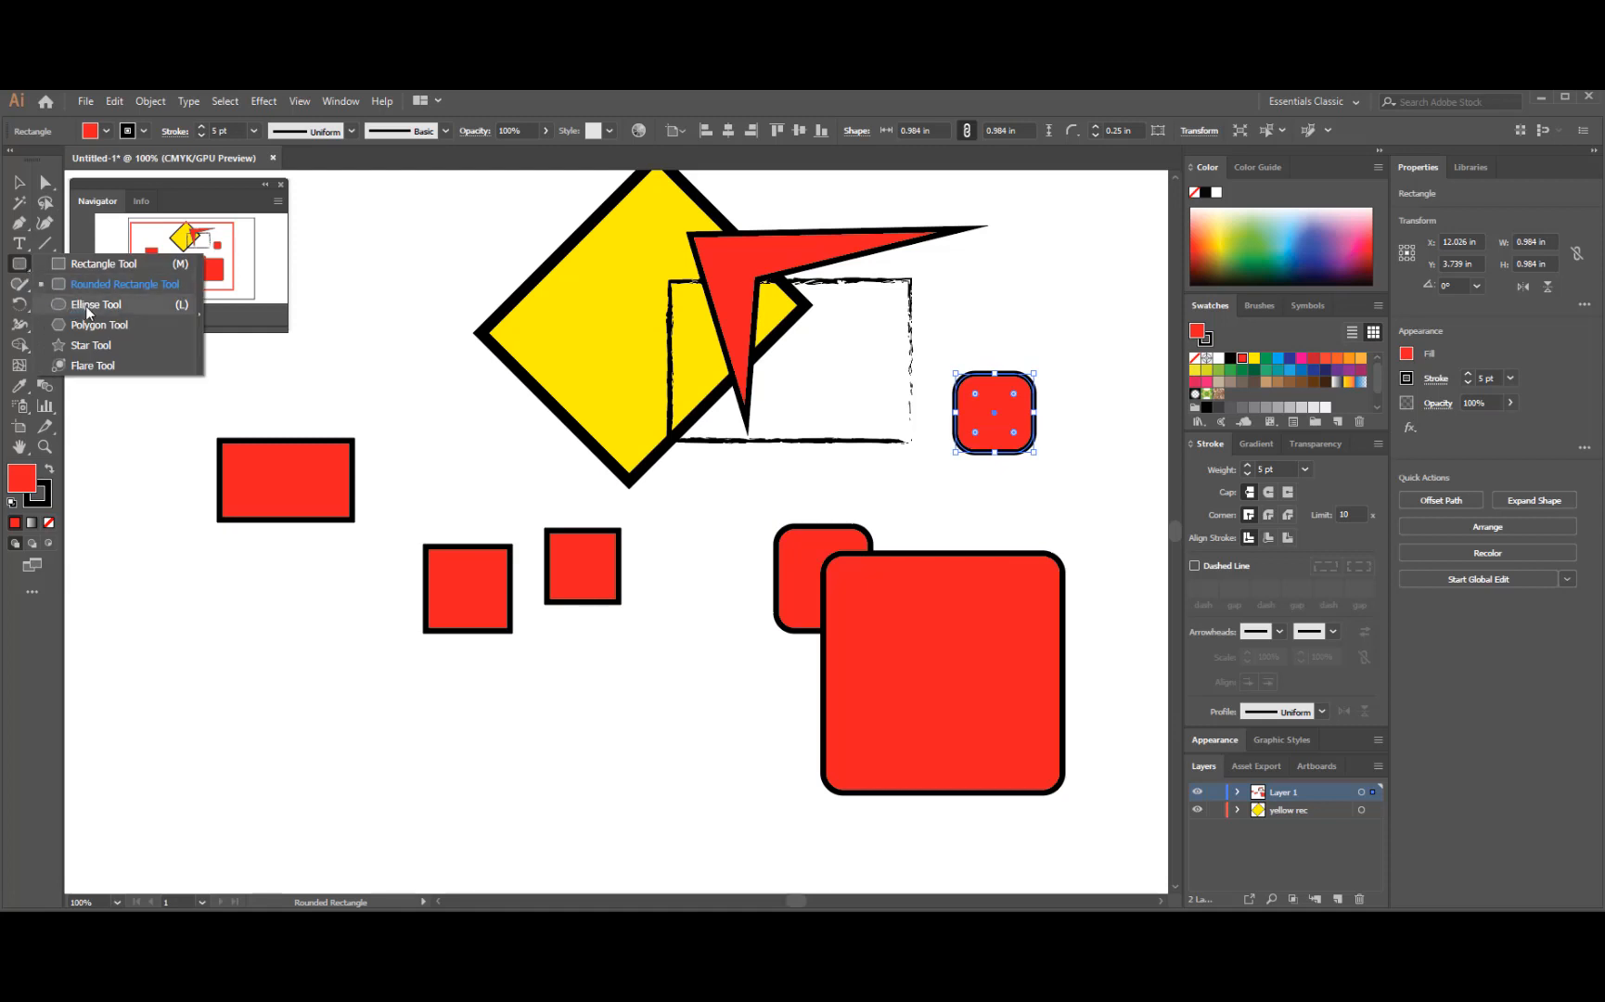
click(85, 304)
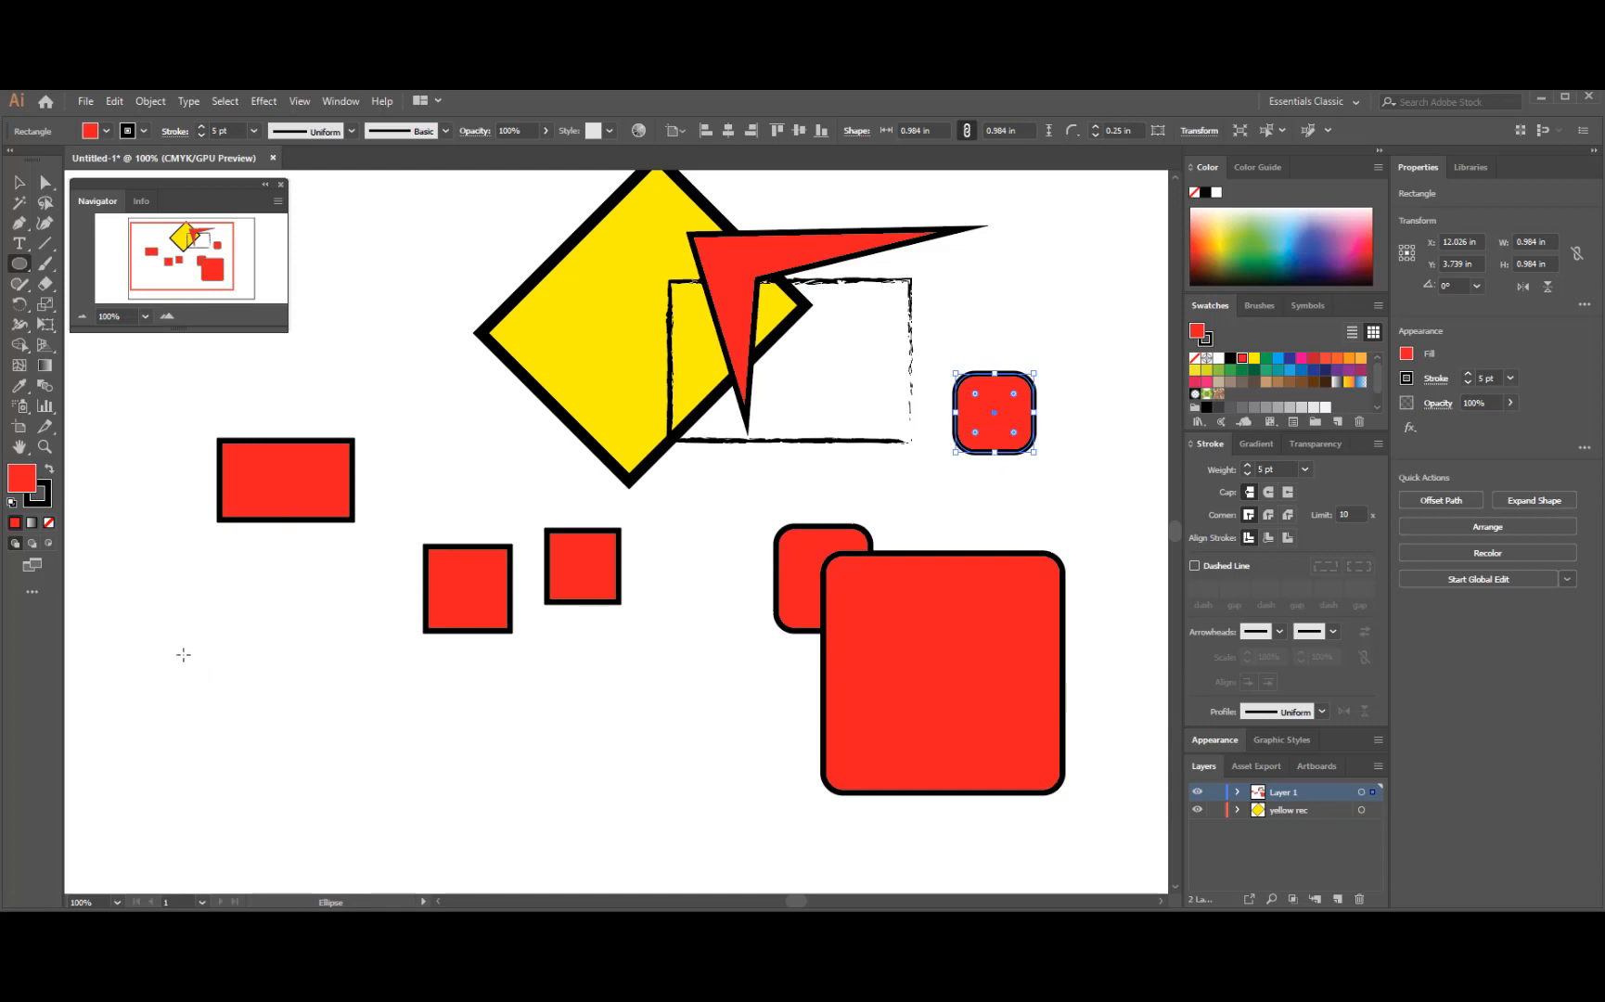
drag(185, 655, 321, 742)
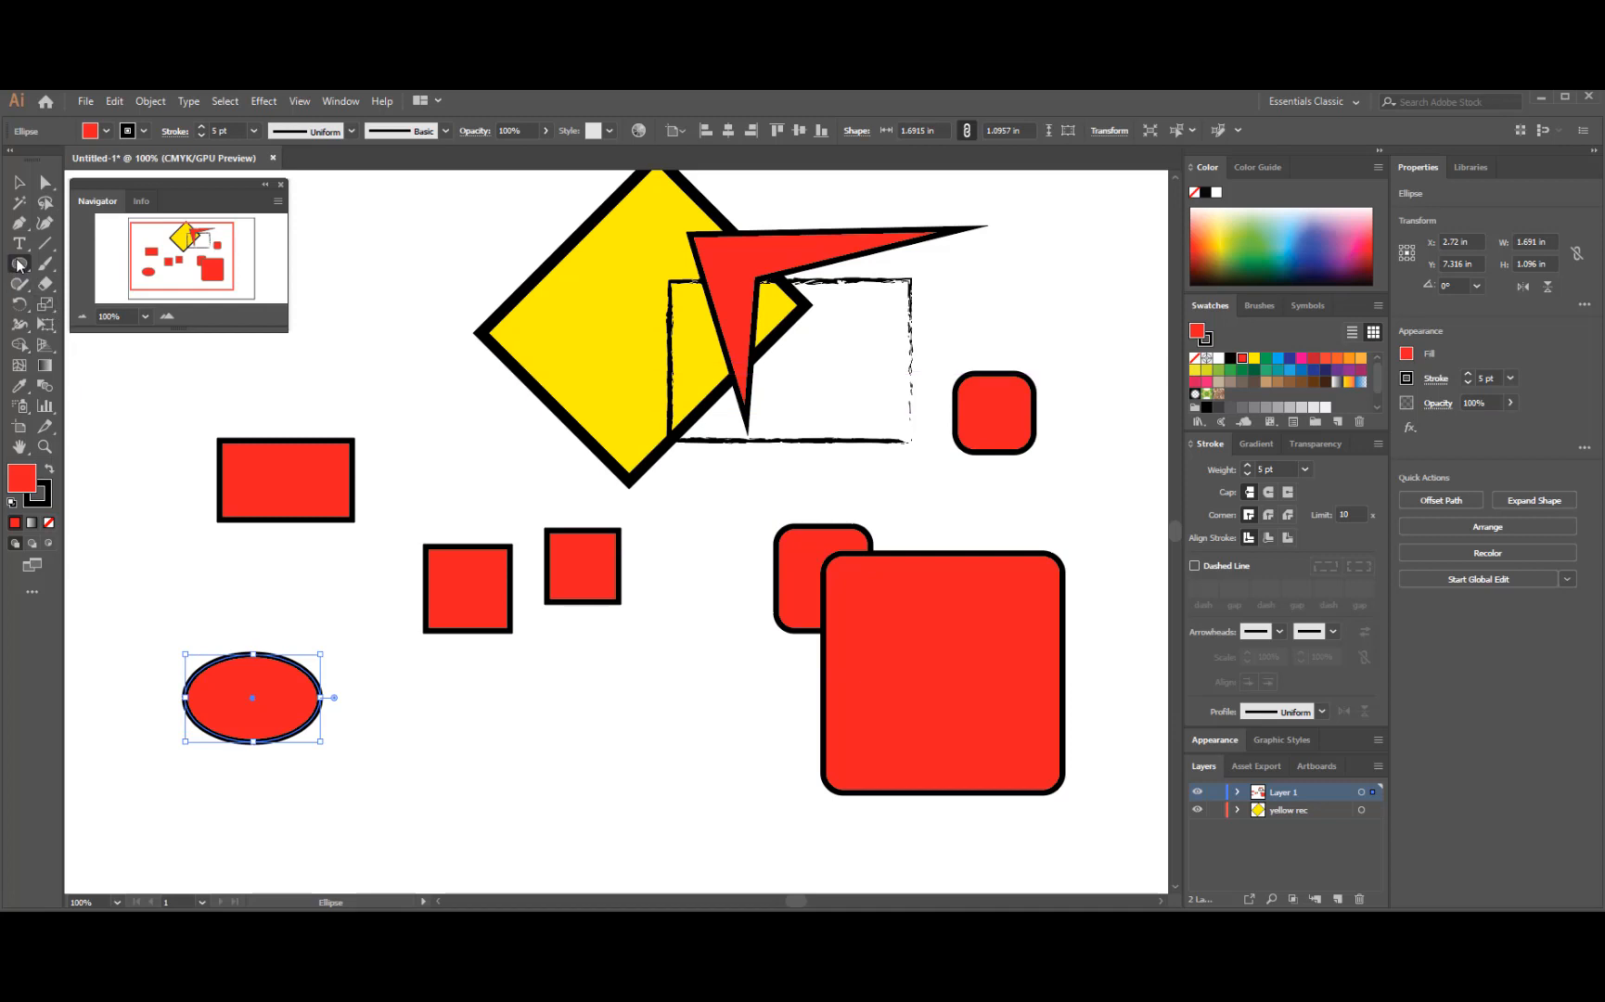
- Draw a circle about 0.76 in wide above the ellipse and another about 0.74 in wide, drawn from its center, to the ellipse's right
drag(213, 574, 273, 619)
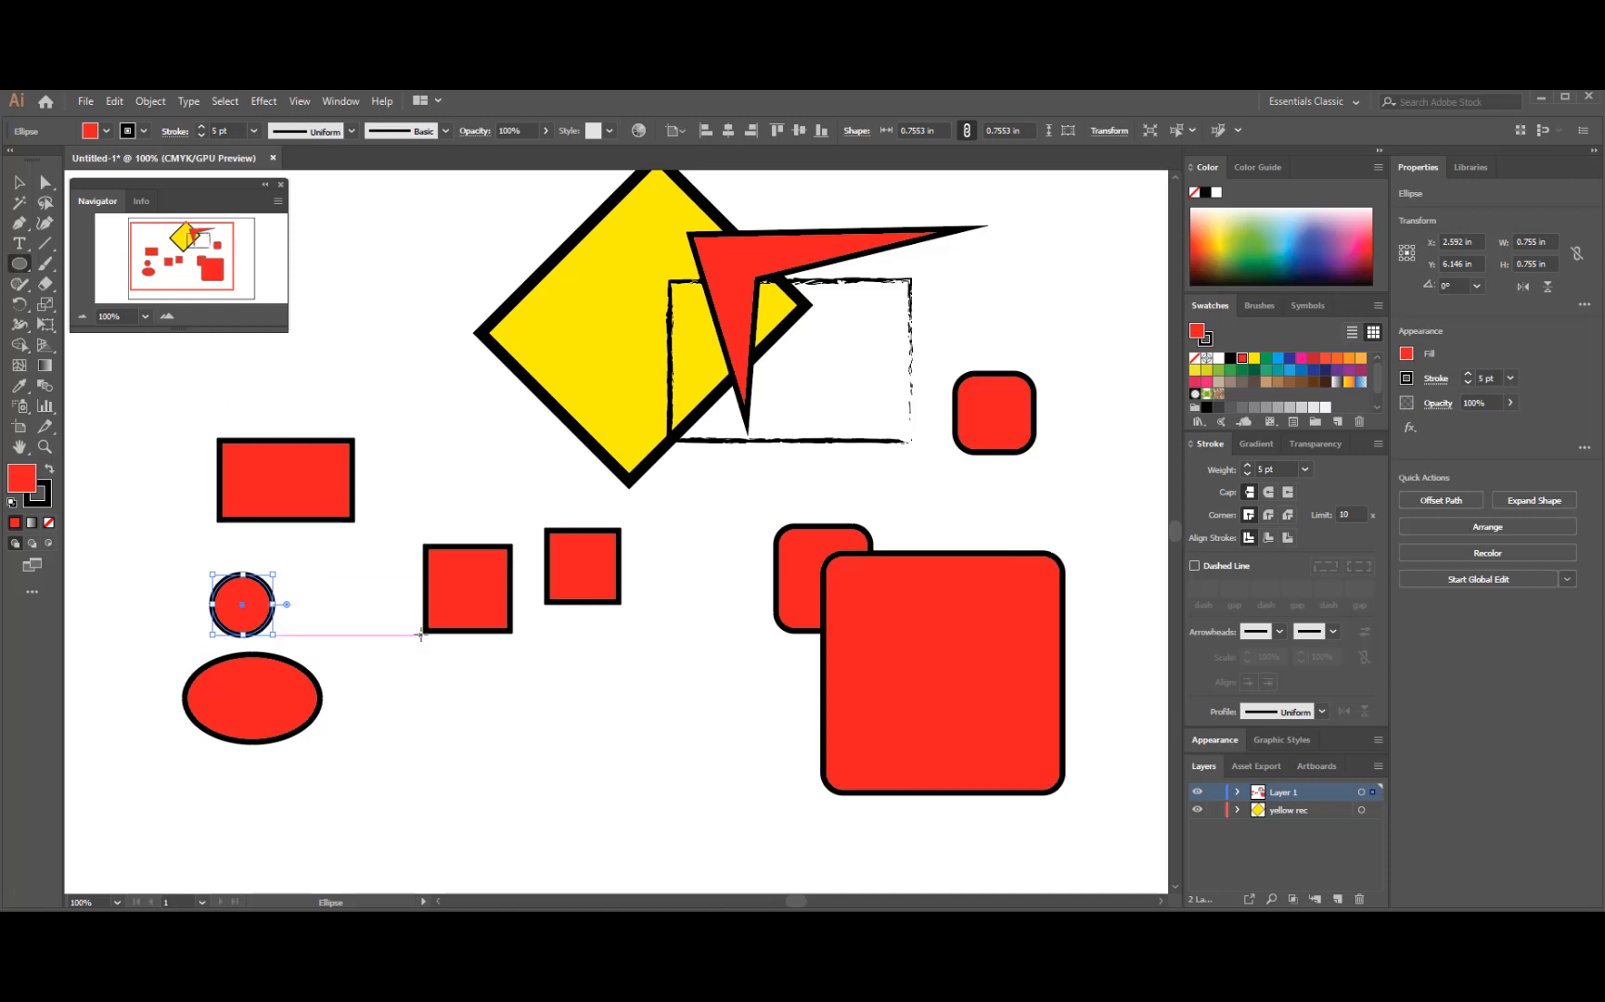
mouse_move(401, 684)
mouse_down()
mouse_move(455, 731)
mouse_move(445, 716)
mouse_up()
drag(500, 694, 432, 709)
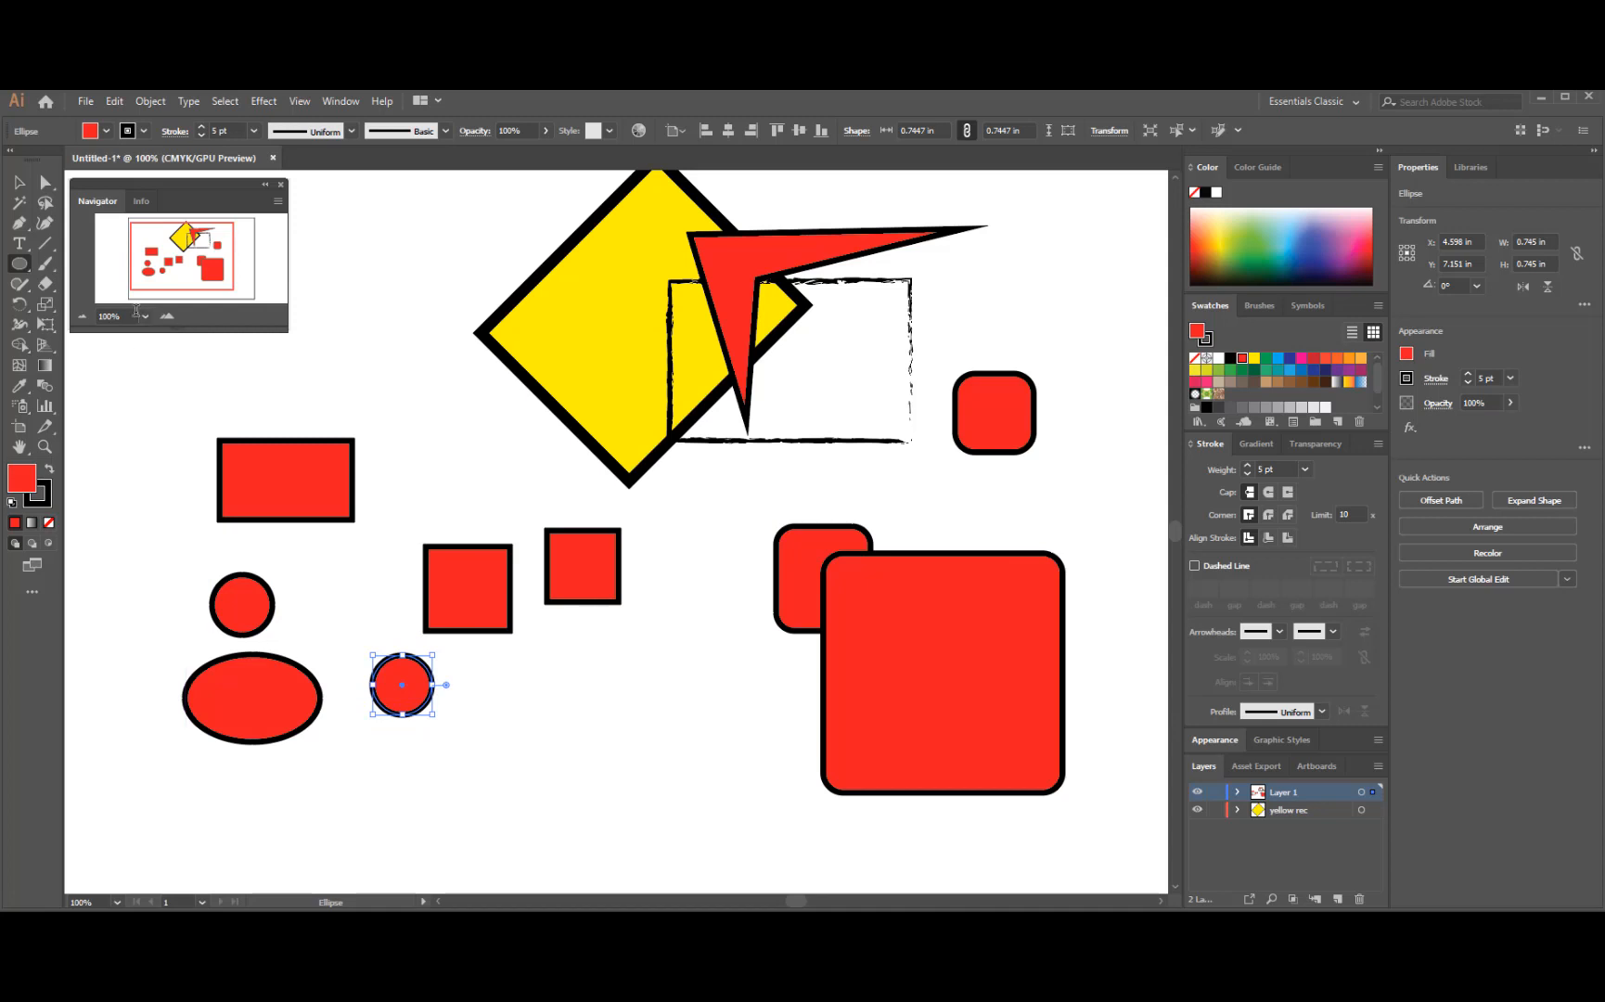
- Change the fill of the circle right of the ellipse to green
click(17, 266)
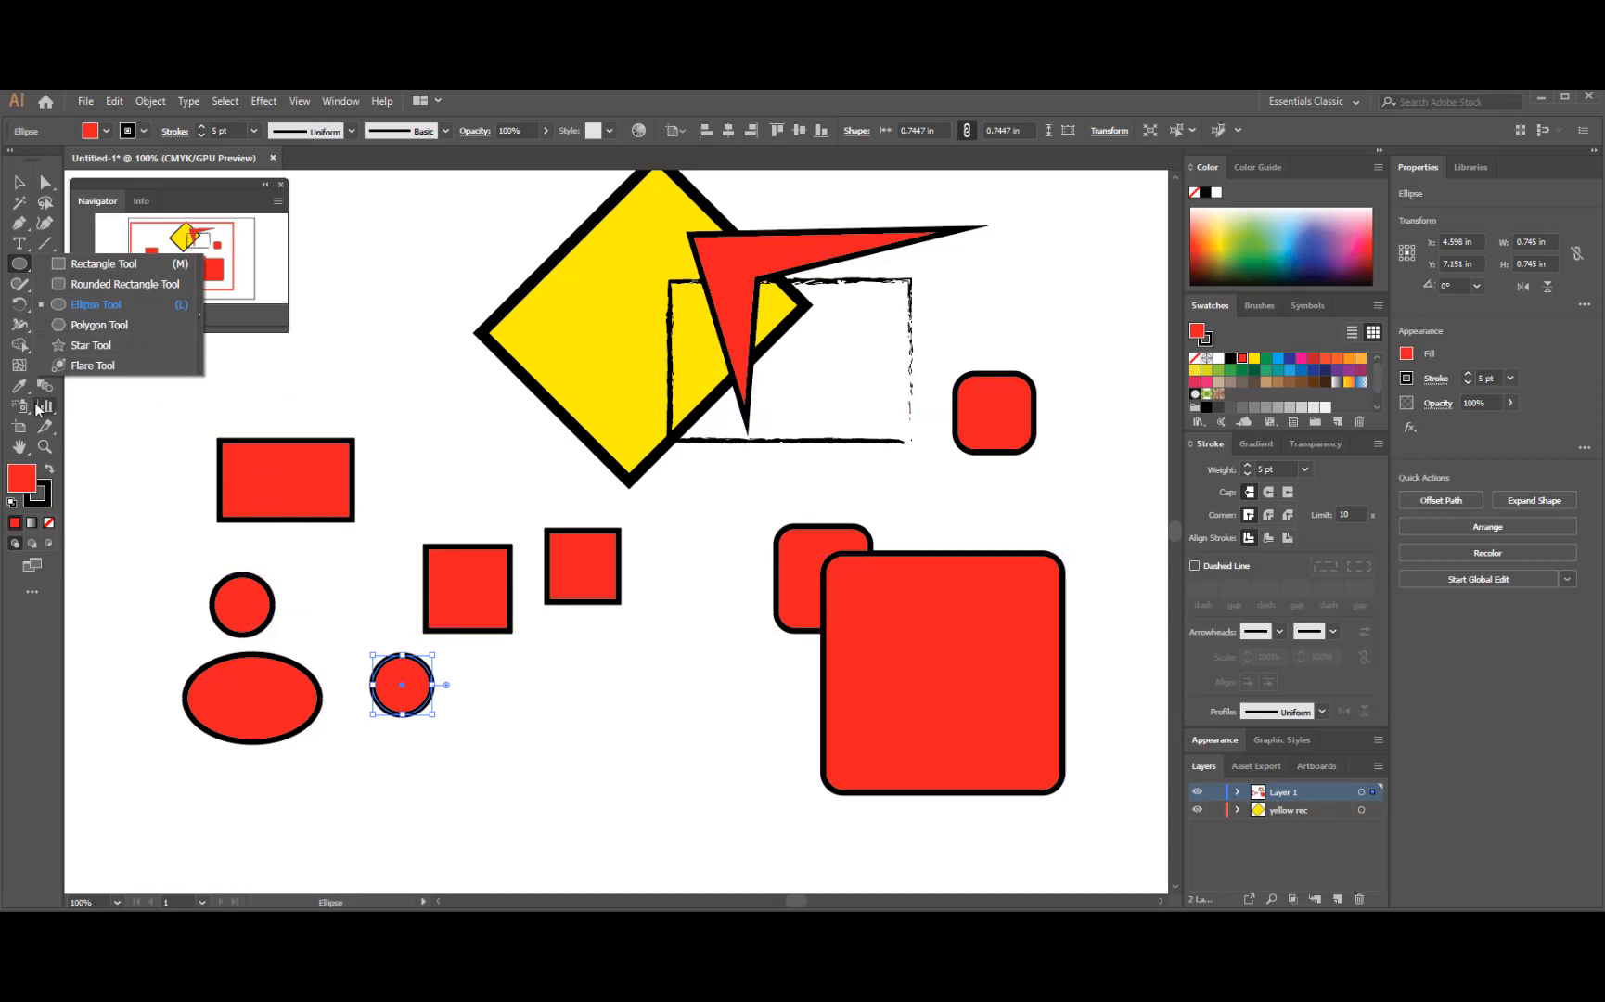
click(18, 267)
click(18, 269)
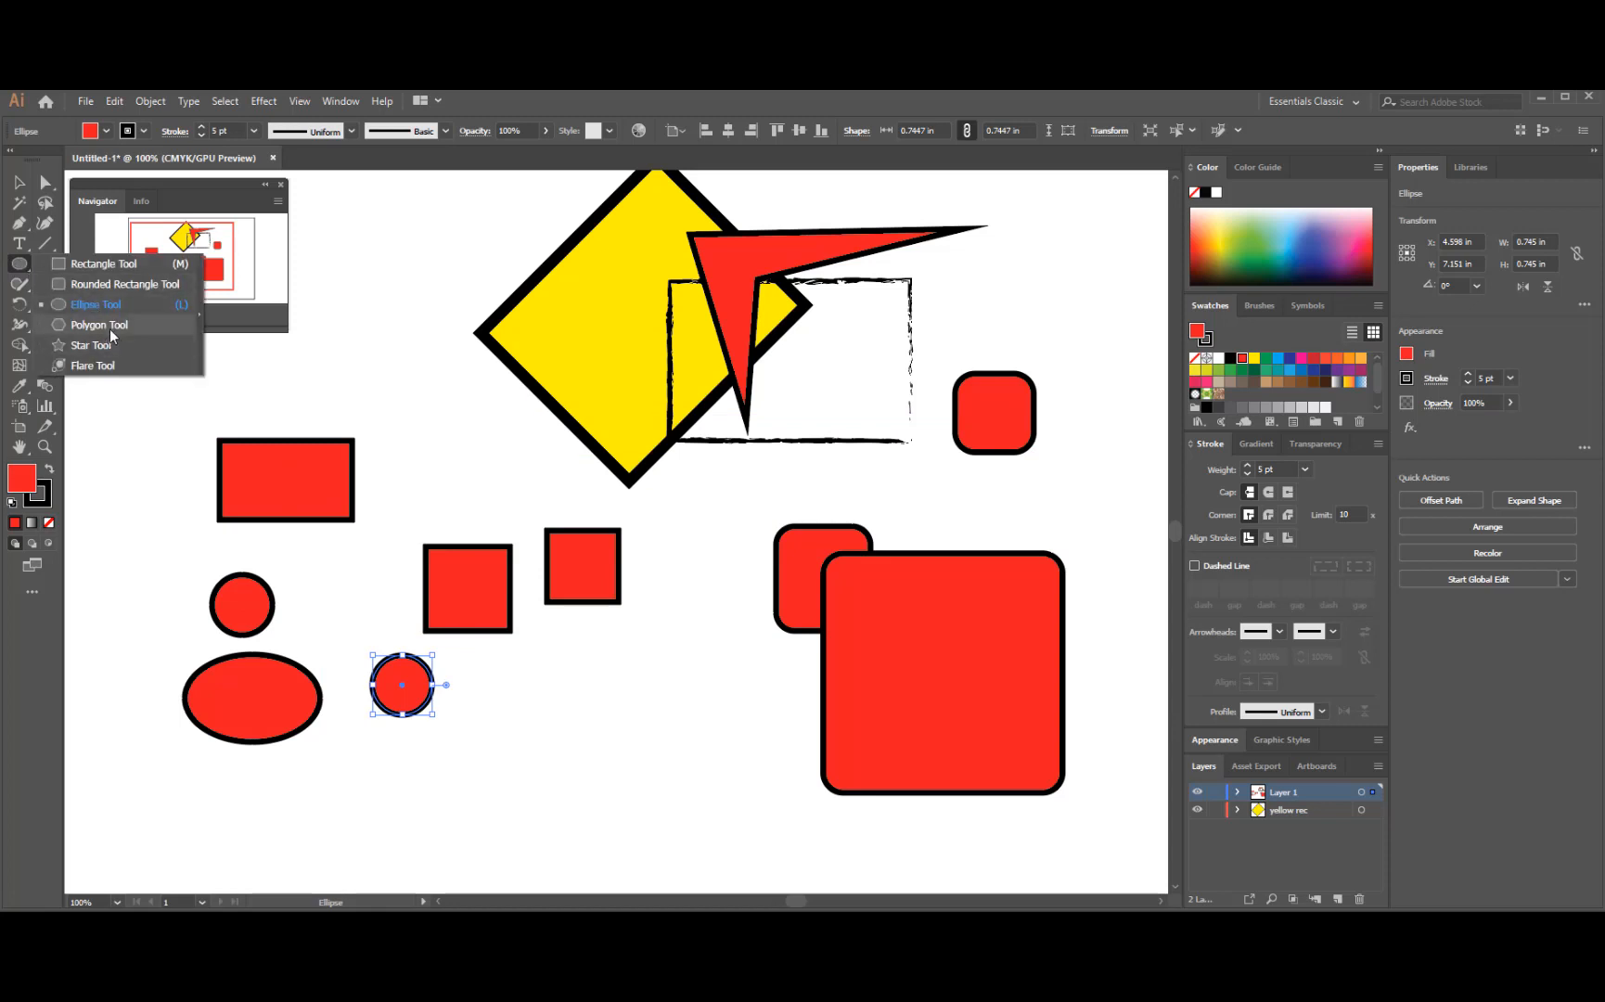
click(105, 130)
click(69, 160)
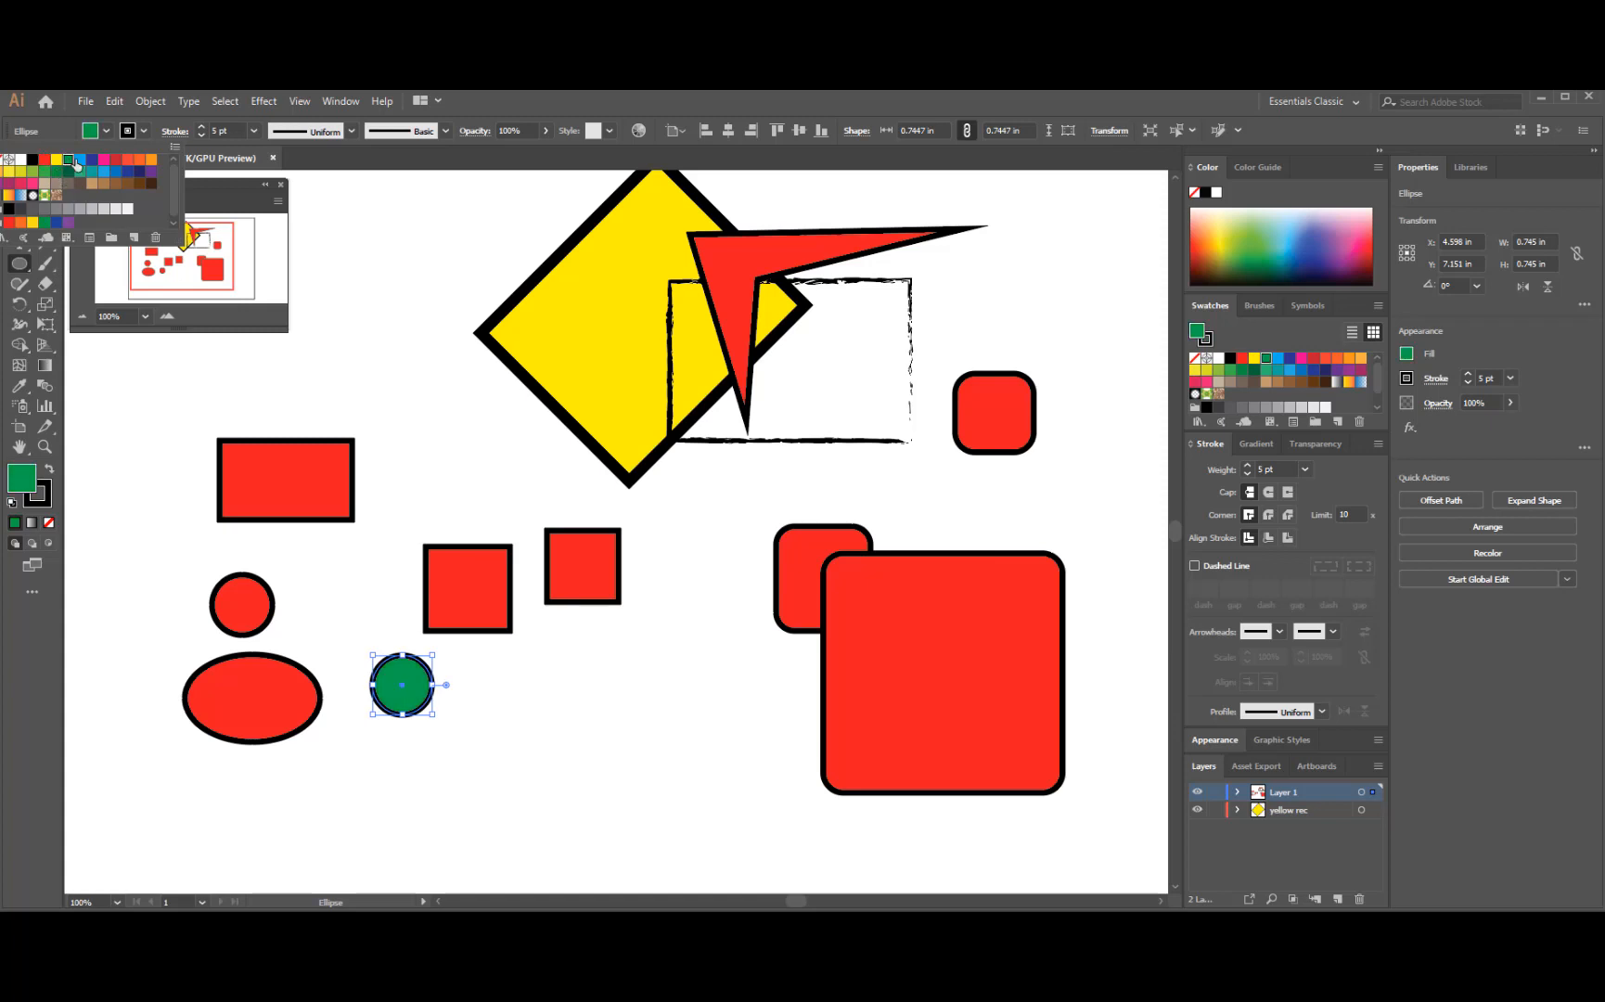
click(502, 94)
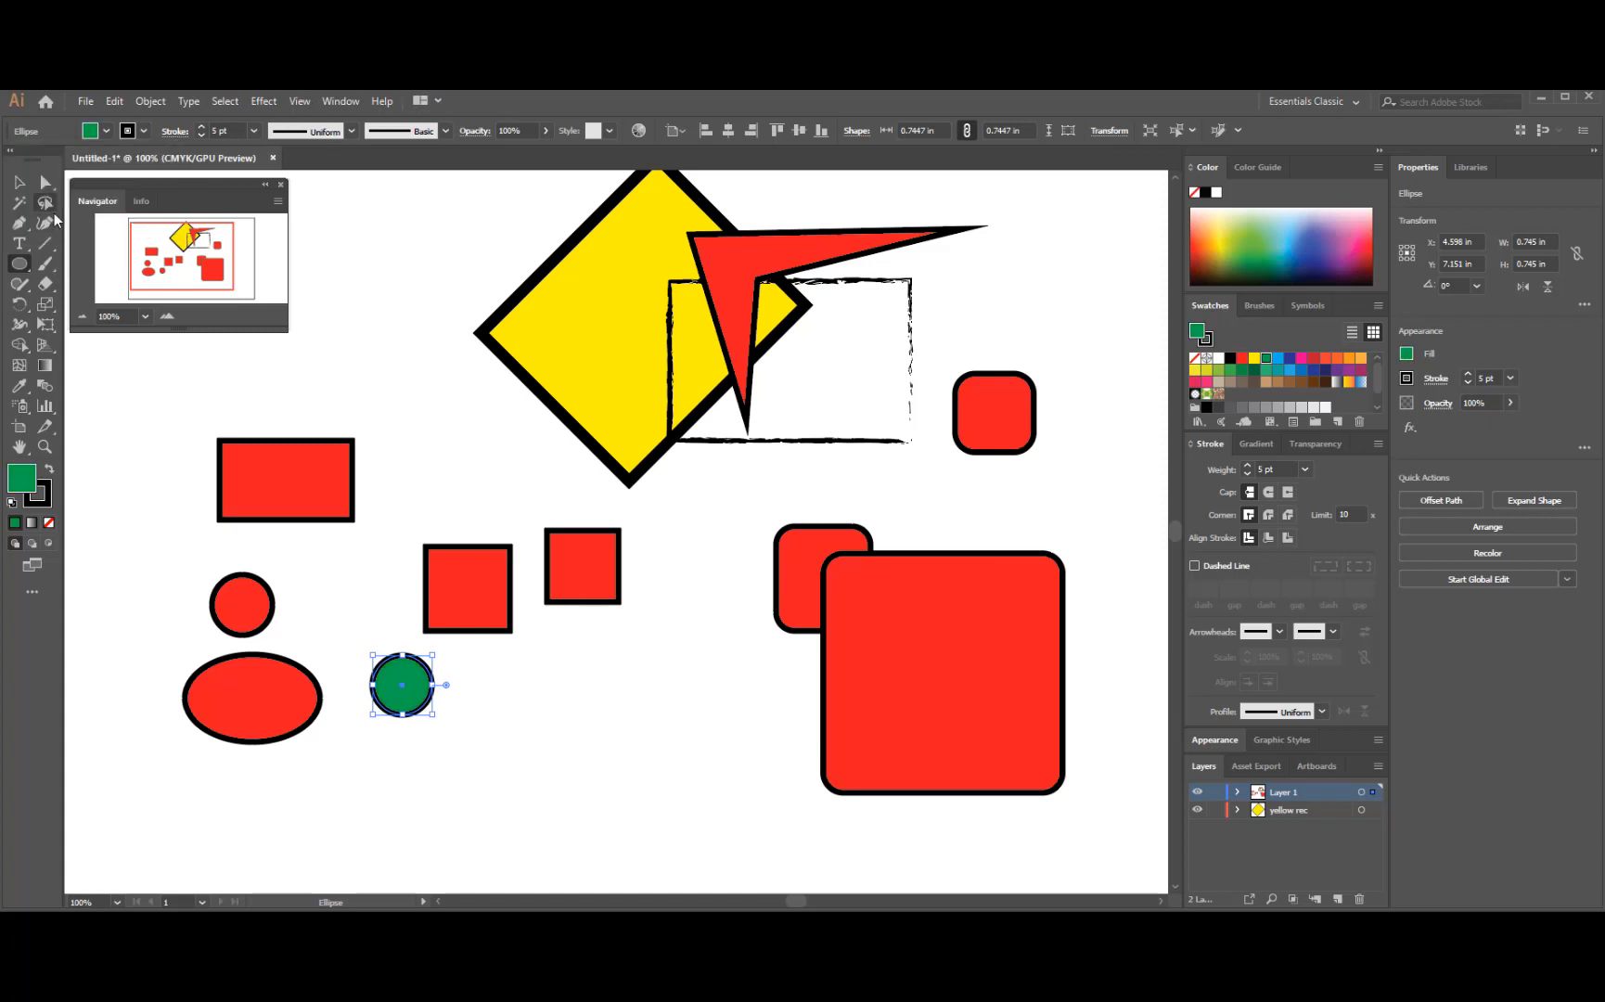
- Draw a hexagon about 1.15 by 0.99 in left of the yellow diamond with the Polygon tool
drag(23, 270, 88, 326)
drag(363, 258, 394, 294)
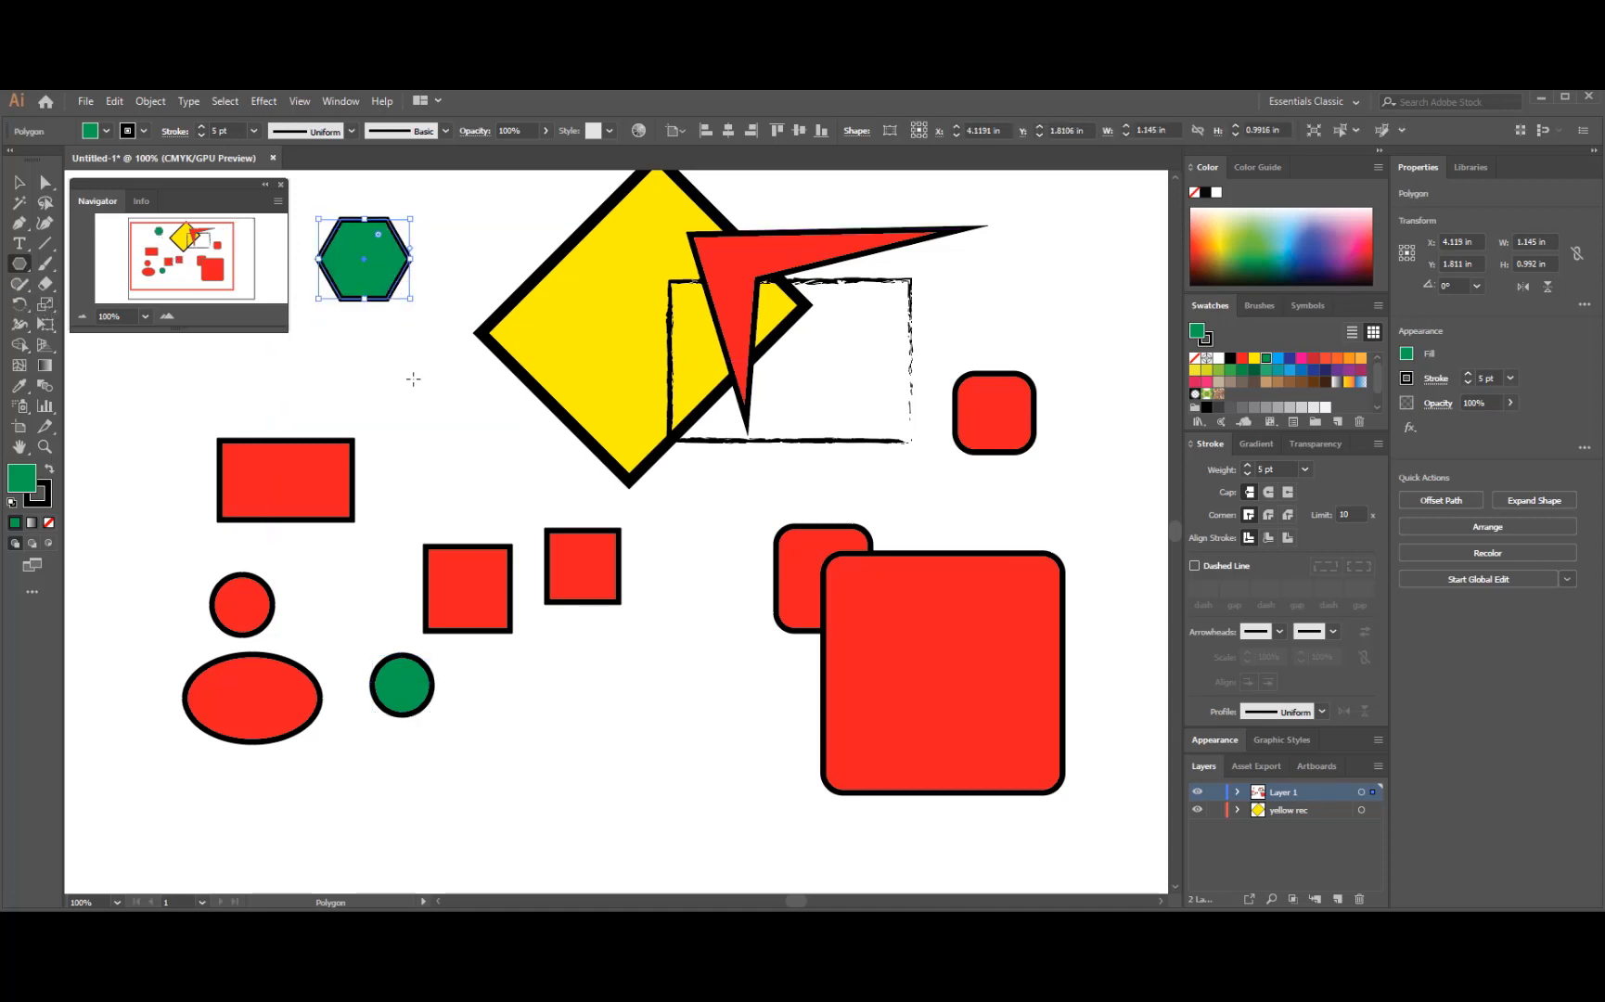
- Create an octagon with a 0.5725 in radius and 8 sides directly below the green hexagon
click(360, 365)
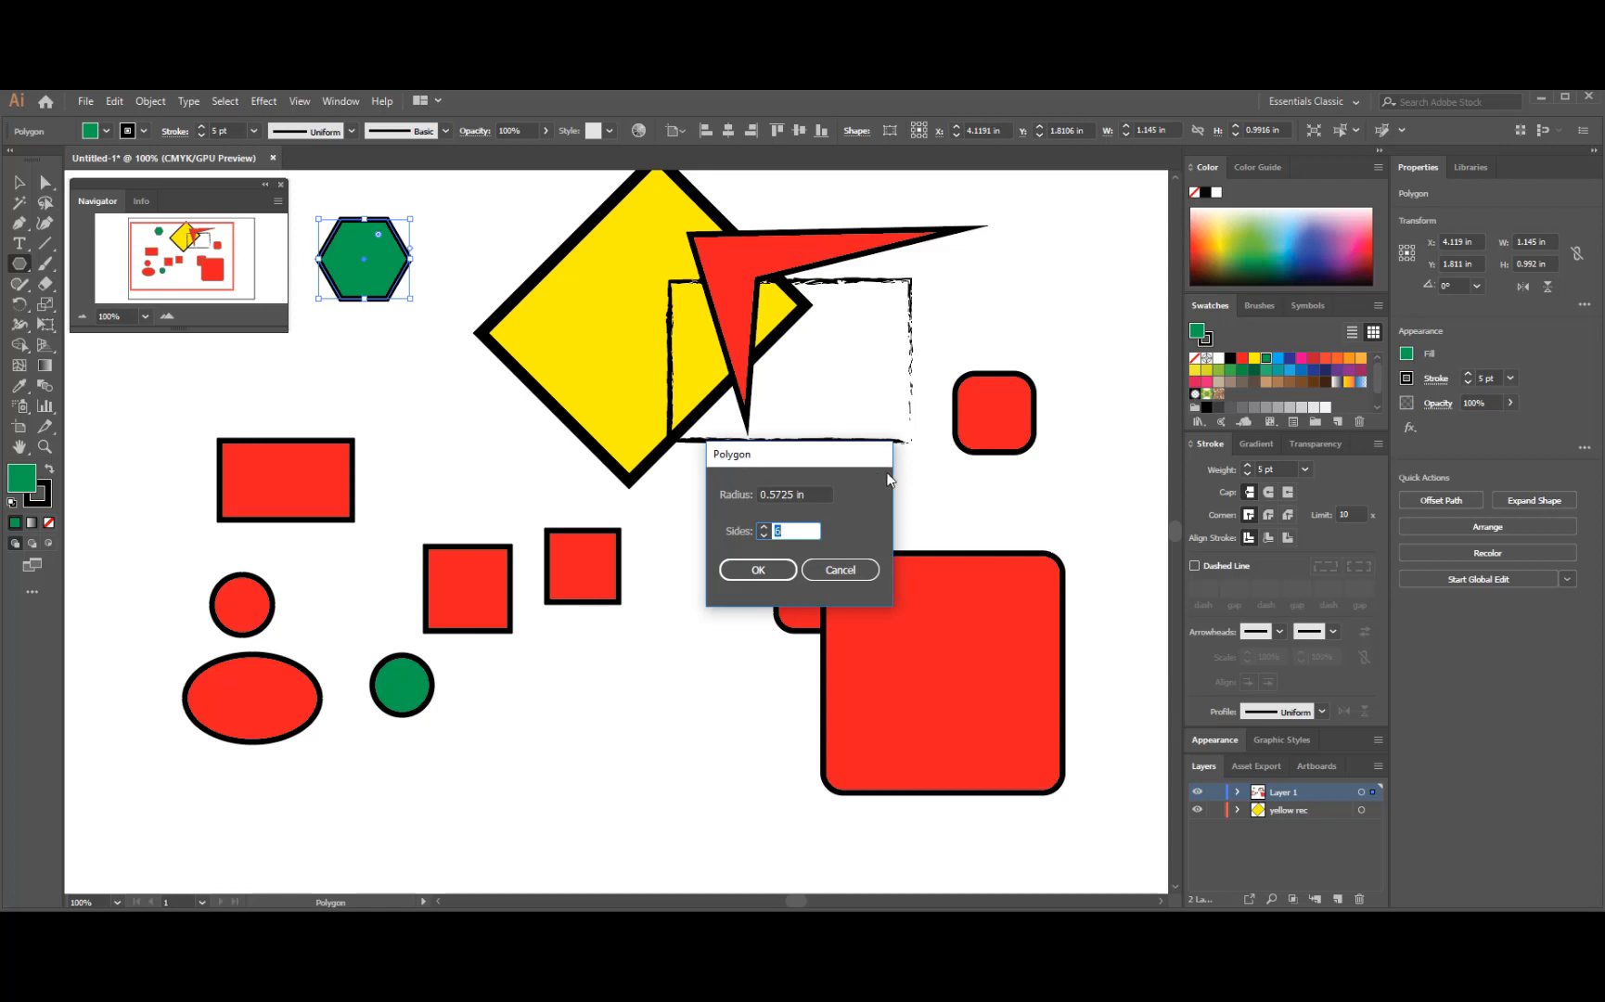
drag(818, 462, 572, 236)
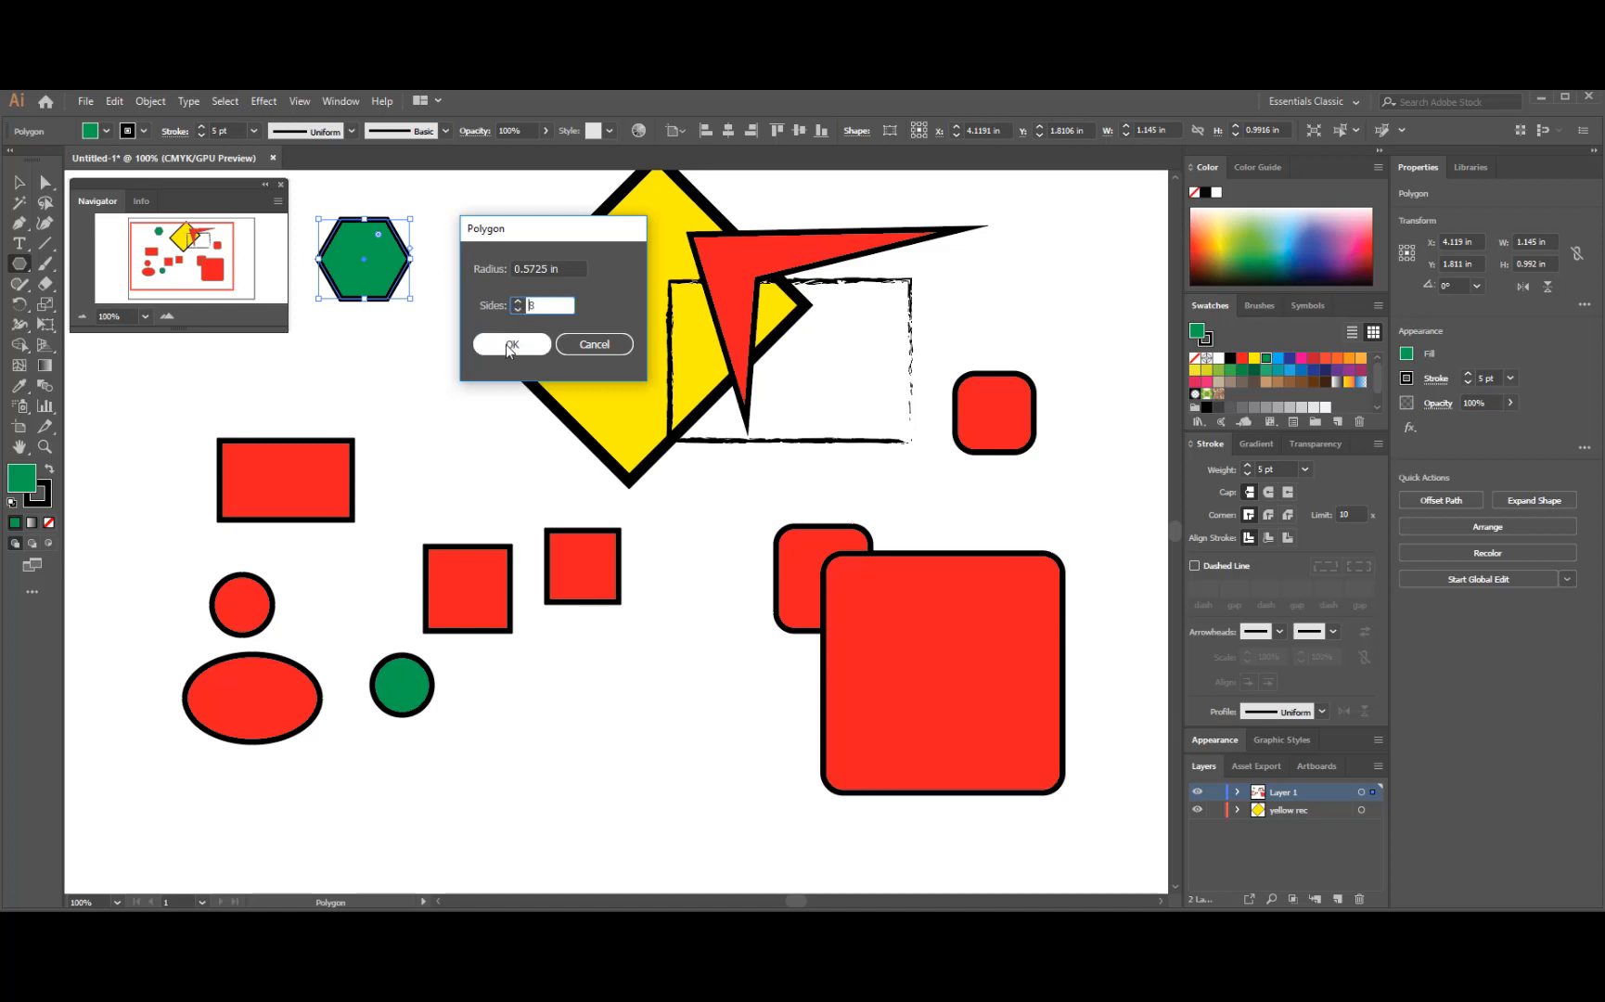
click(511, 346)
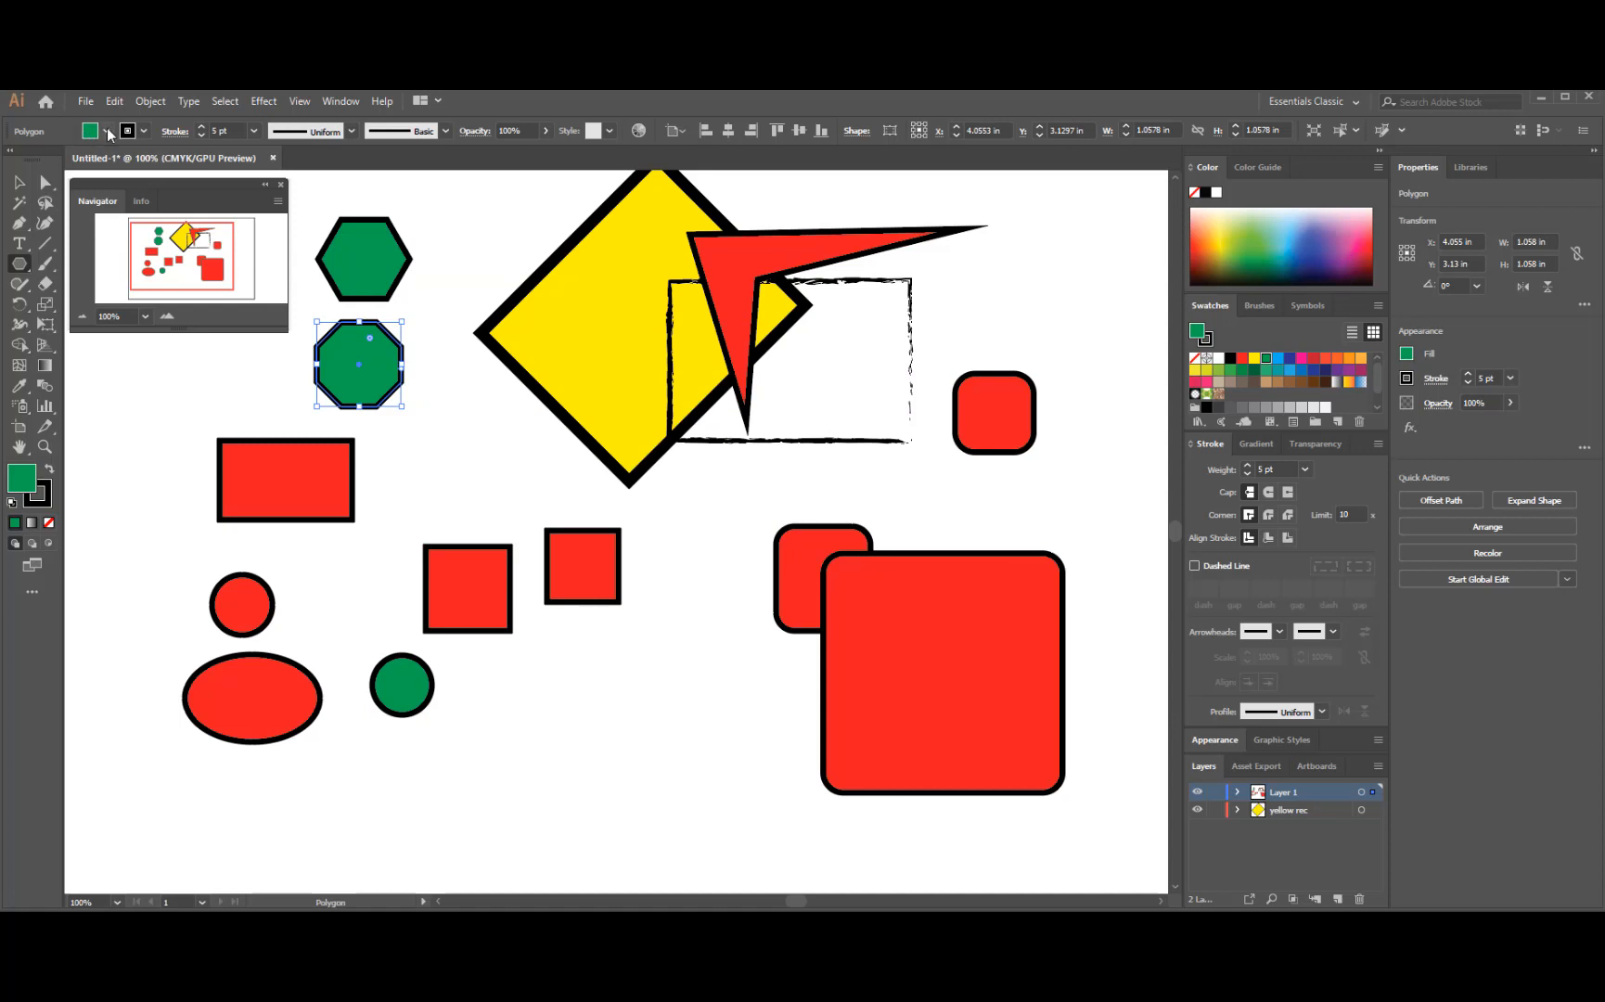
- Change the octagon's fill to red
click(107, 131)
click(44, 158)
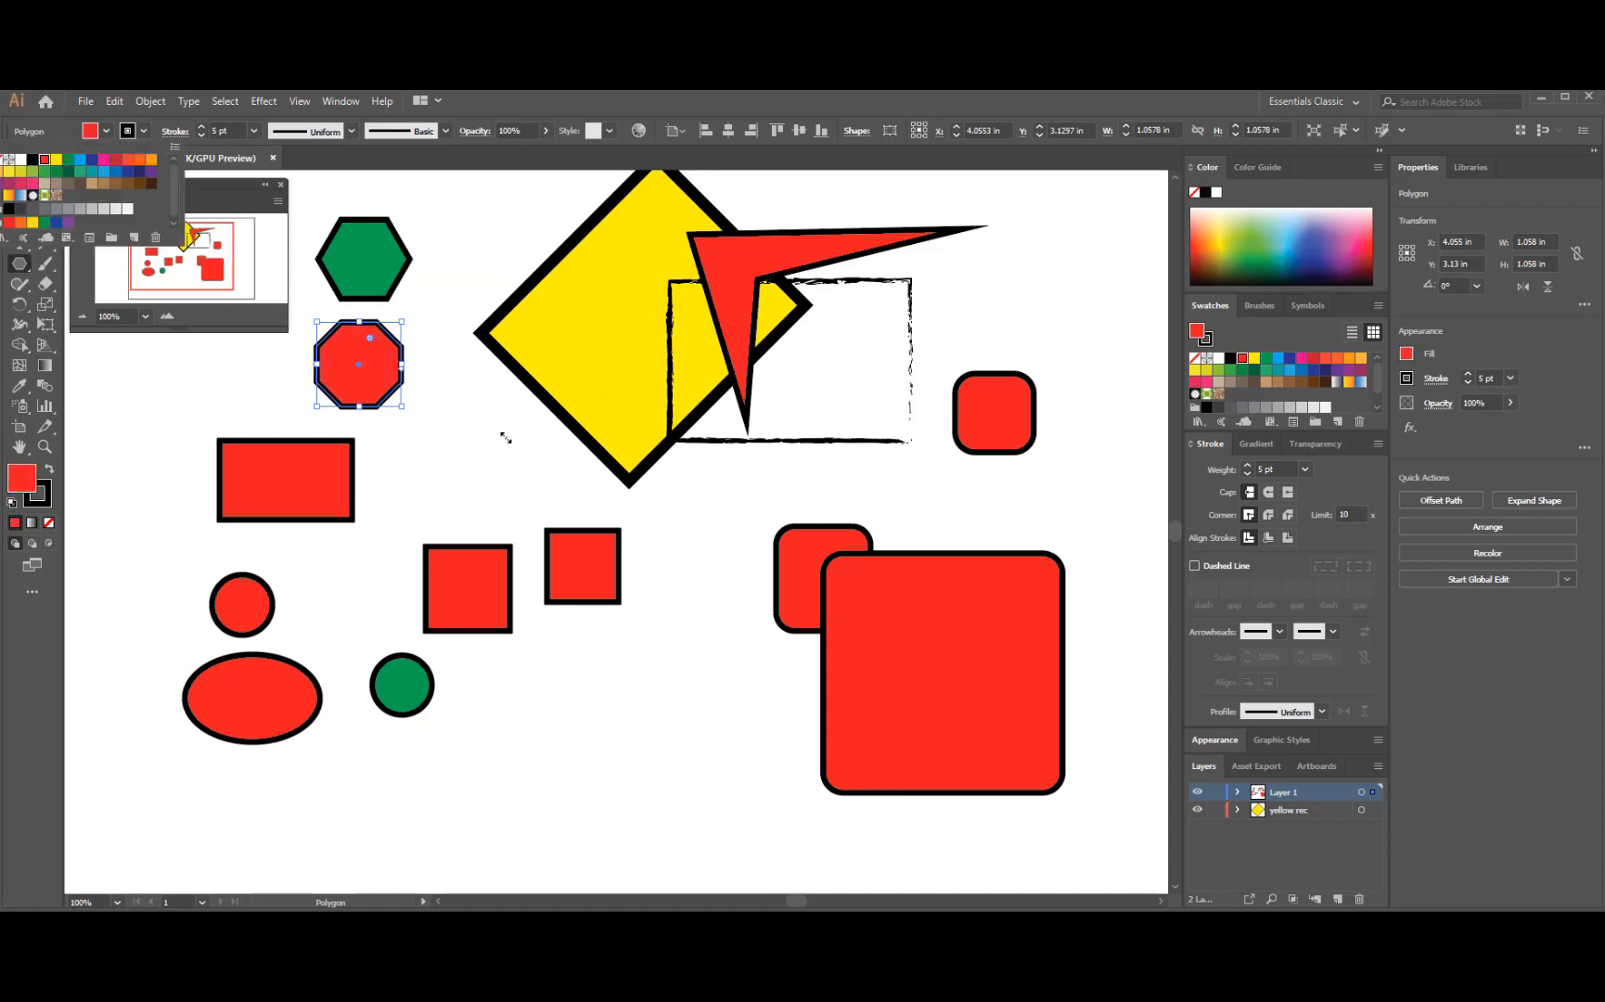
click(466, 428)
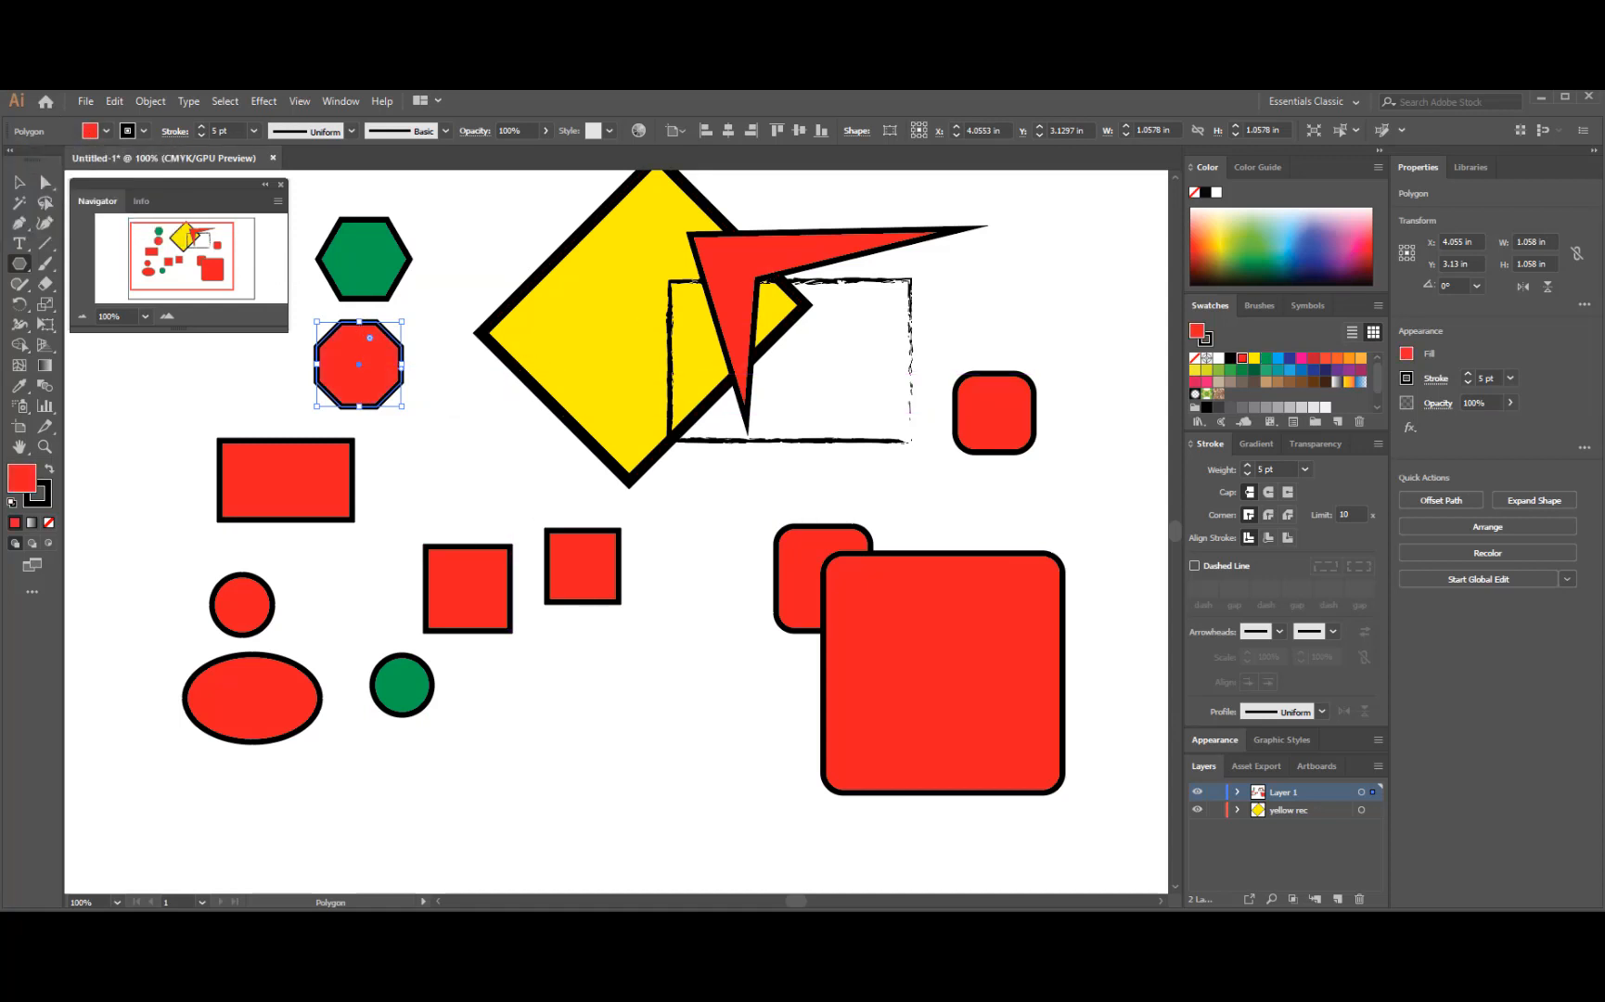
- Change the octagon's fill to light blue and draw a five-pointed star about 1.37 by 1.34 in at its lower right with the Star tool
click(25, 270)
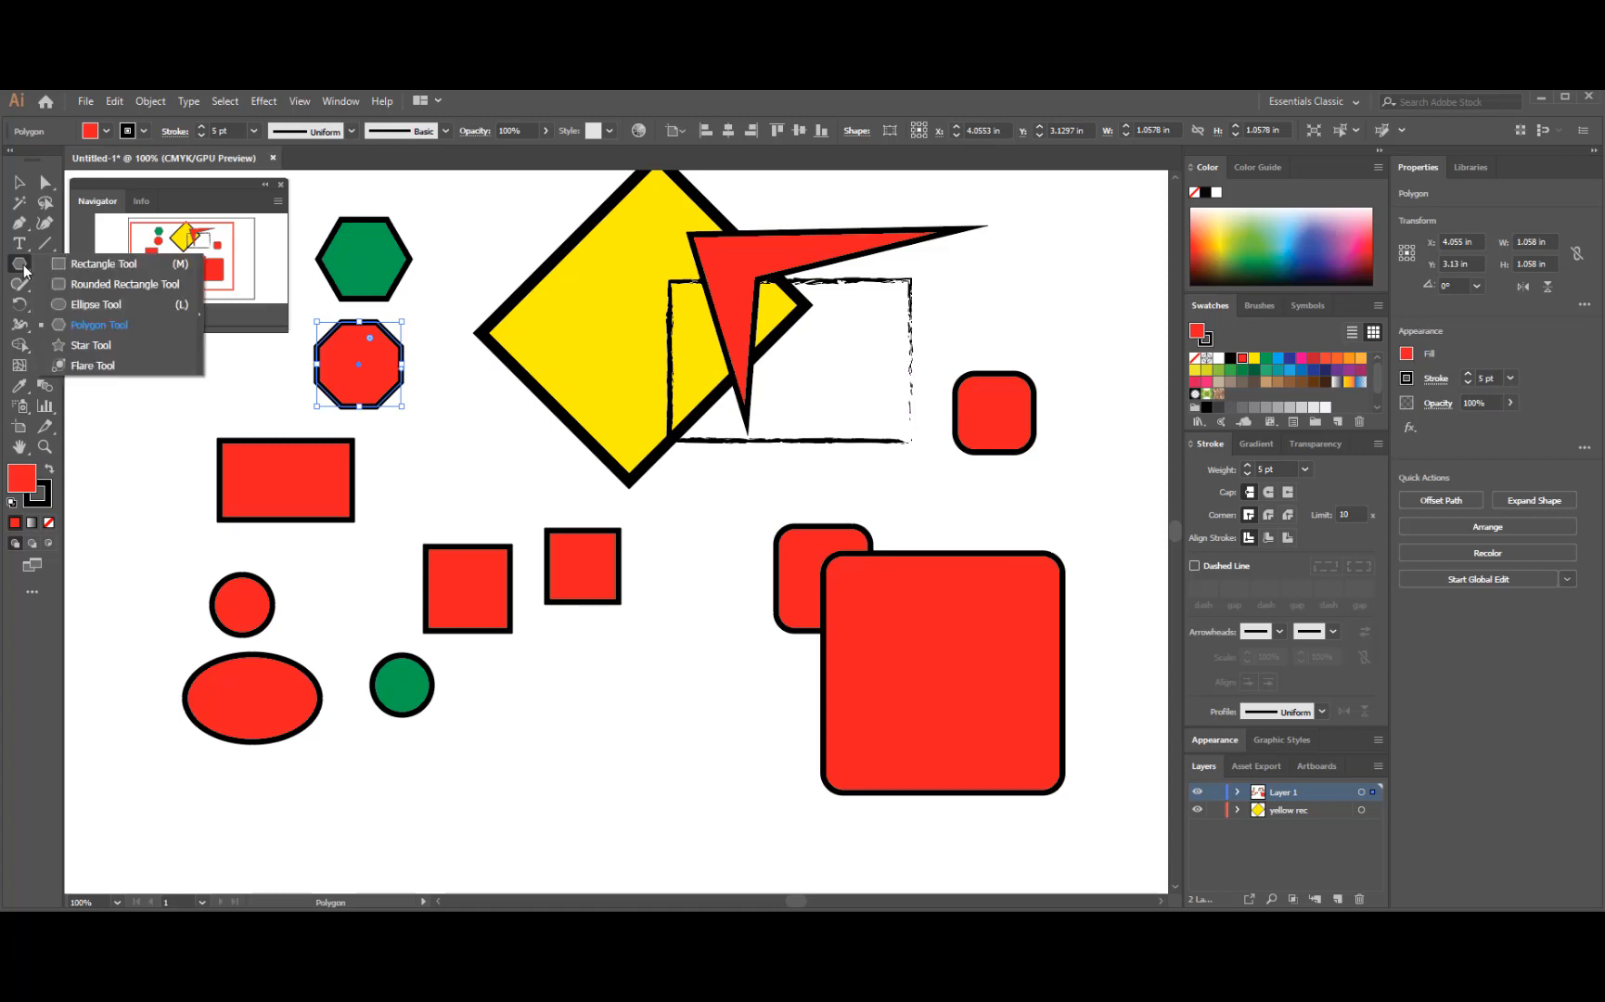
click(108, 344)
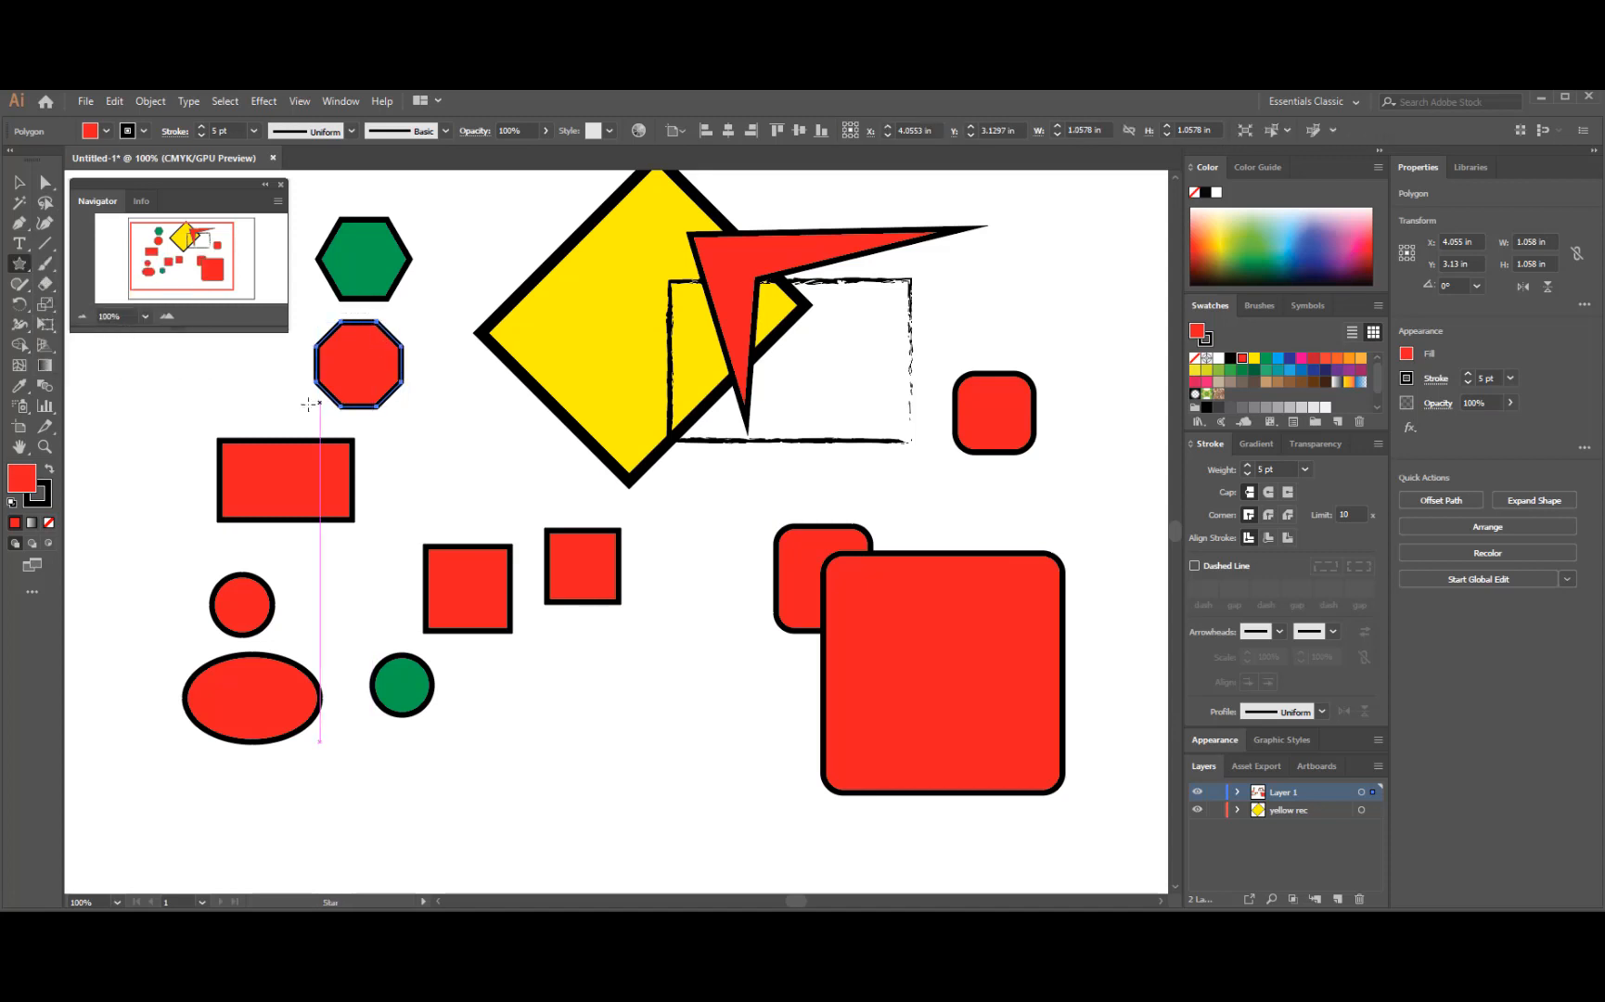
click(106, 130)
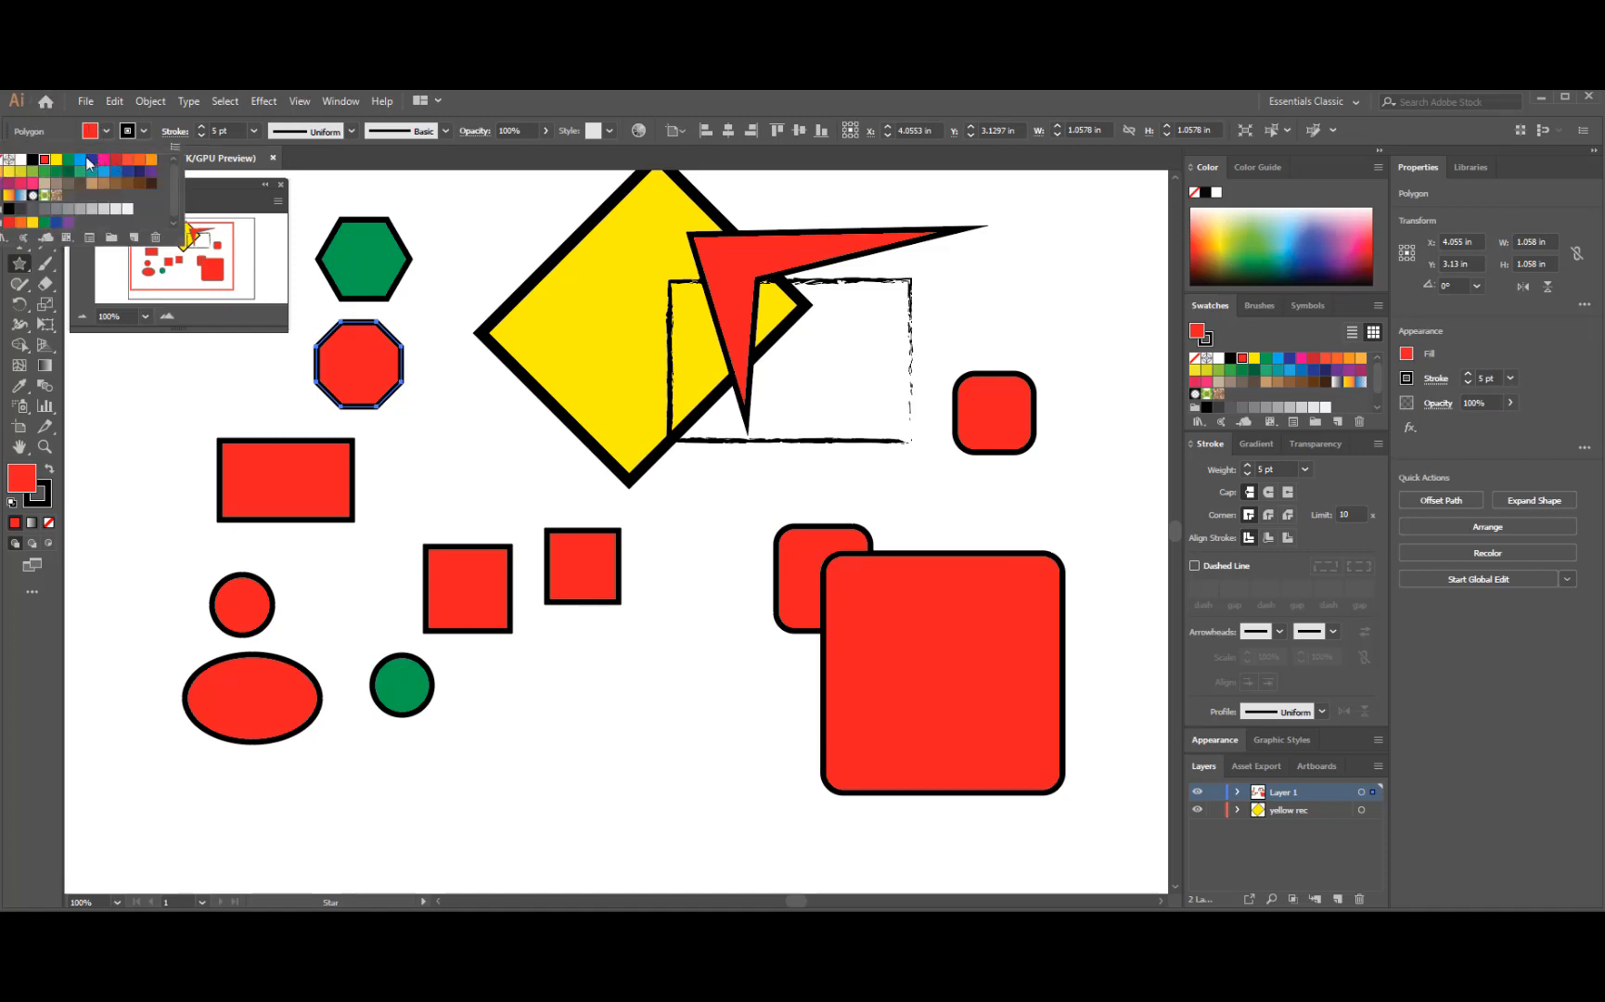
click(80, 160)
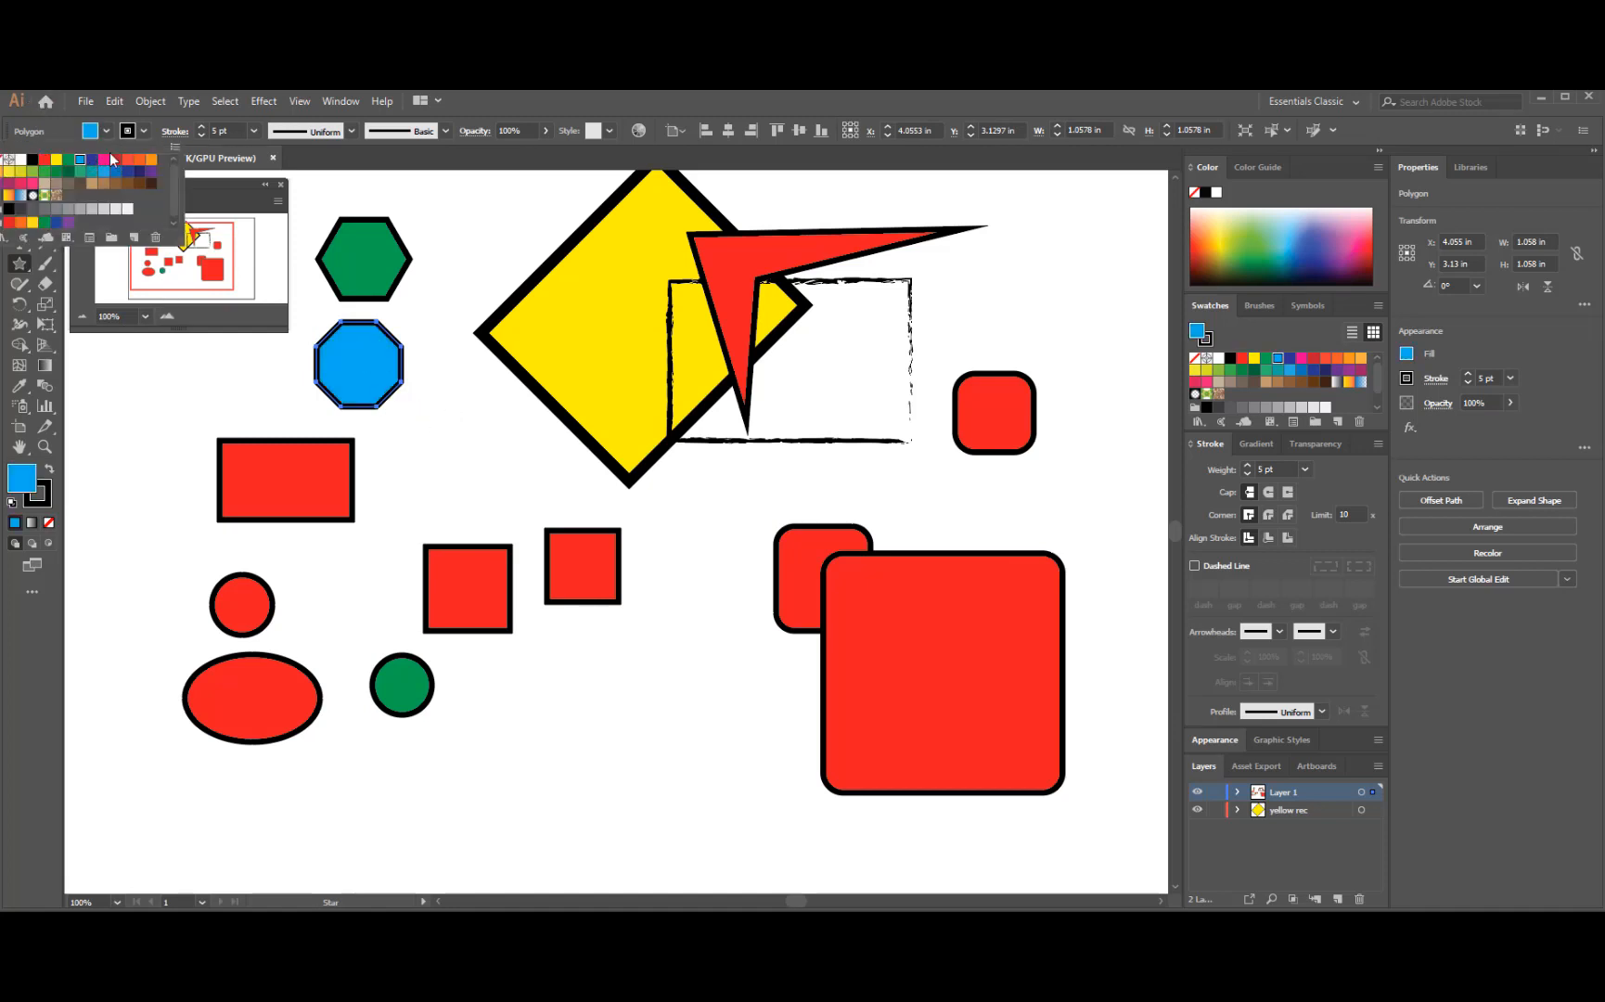
click(653, 99)
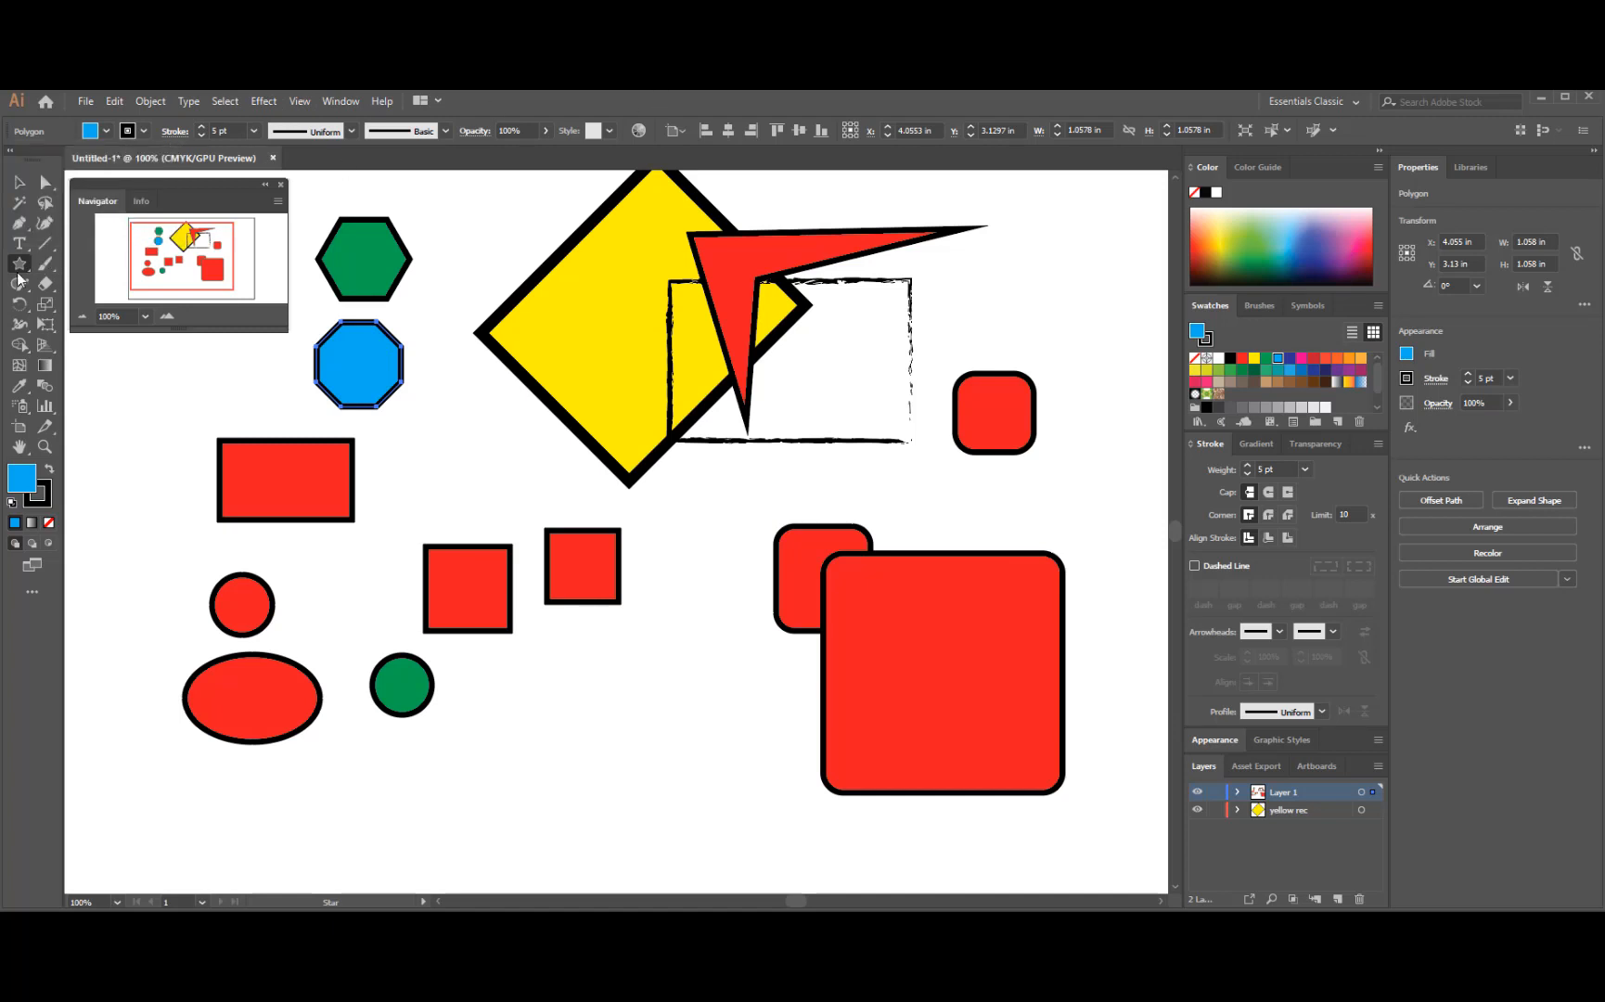
drag(425, 427, 465, 473)
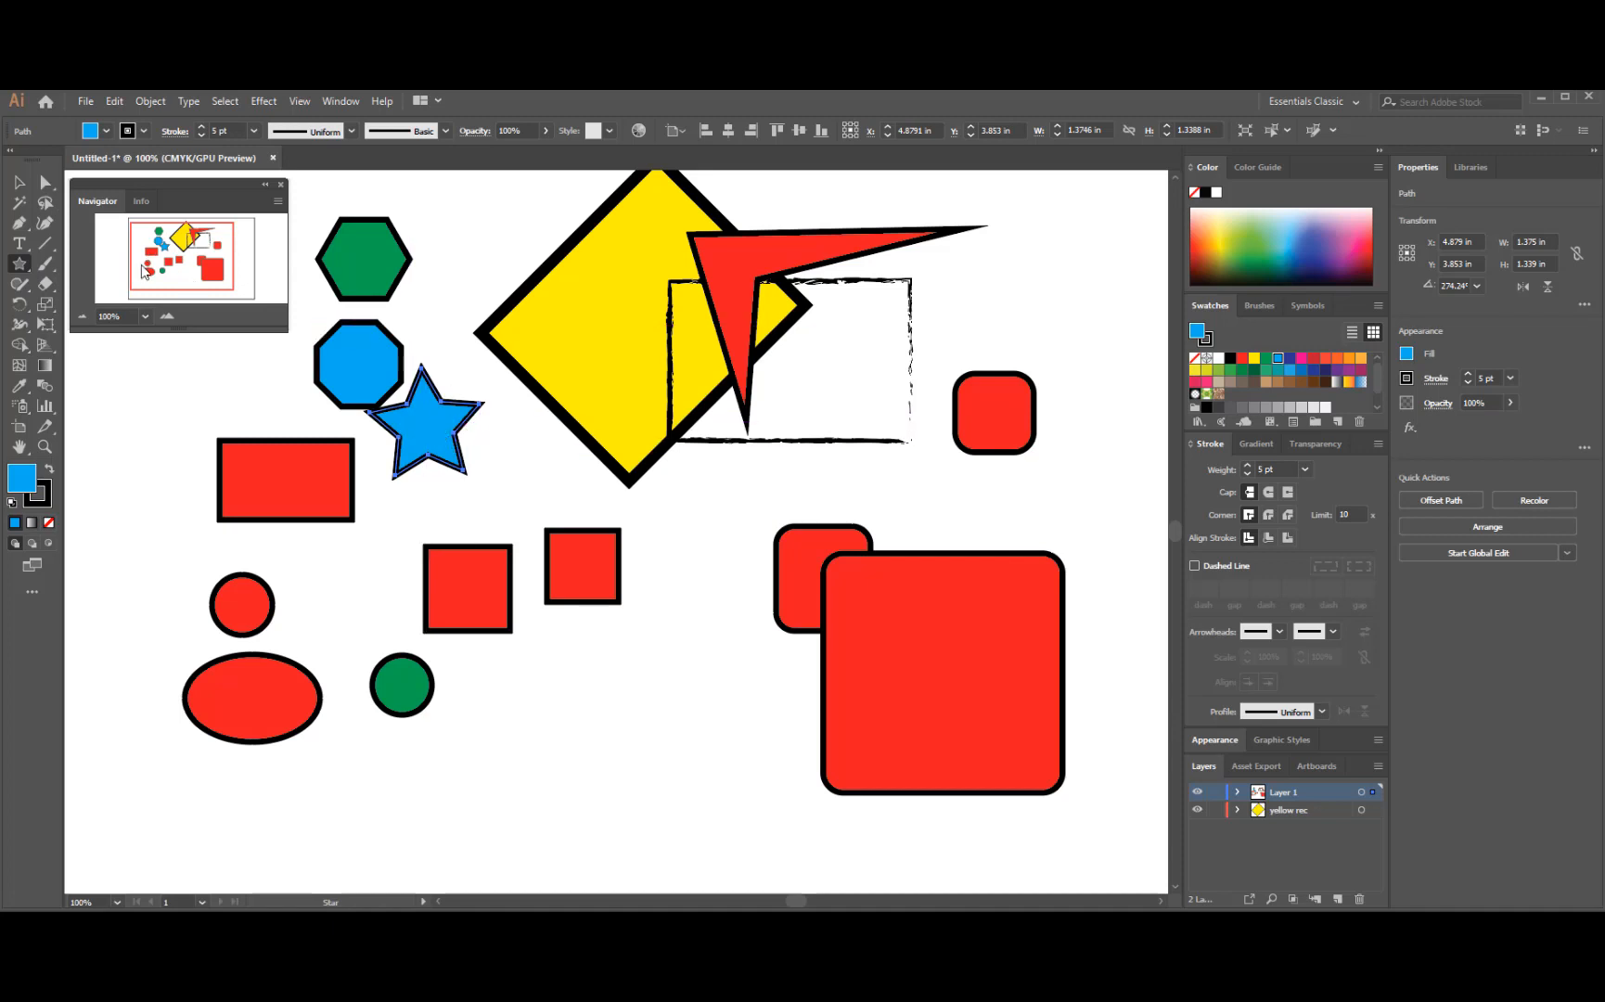
- Draw an upright five-pointed star about 1.72 by 1.64 in below the small red square
click(20, 266)
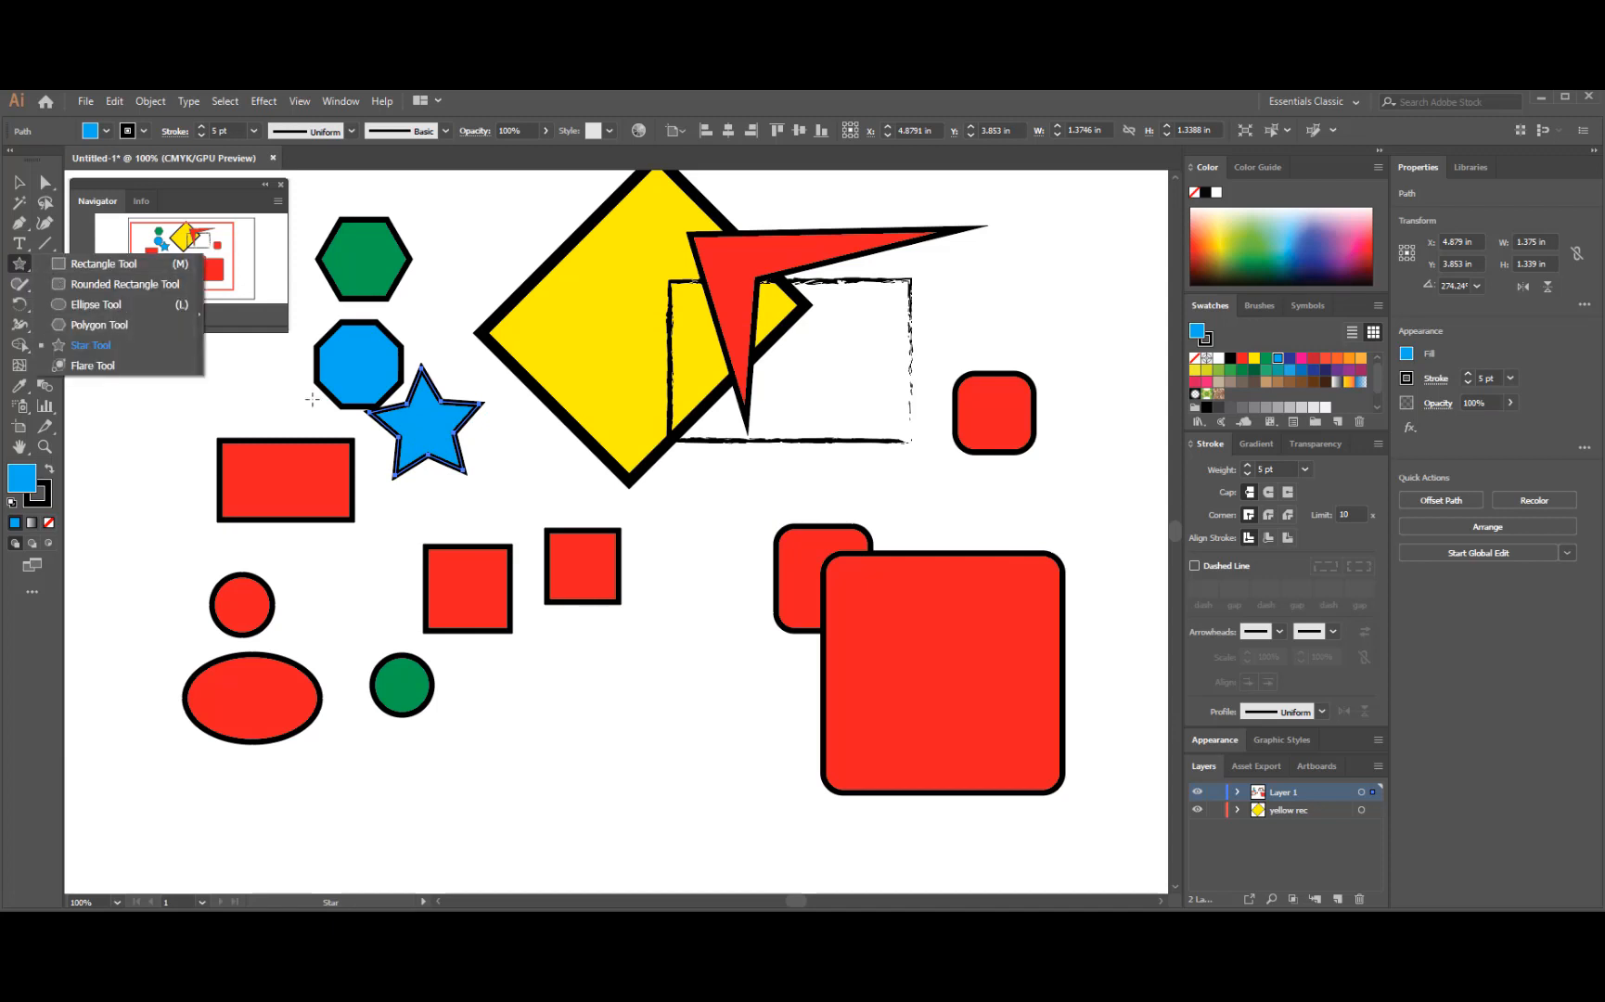
click(129, 349)
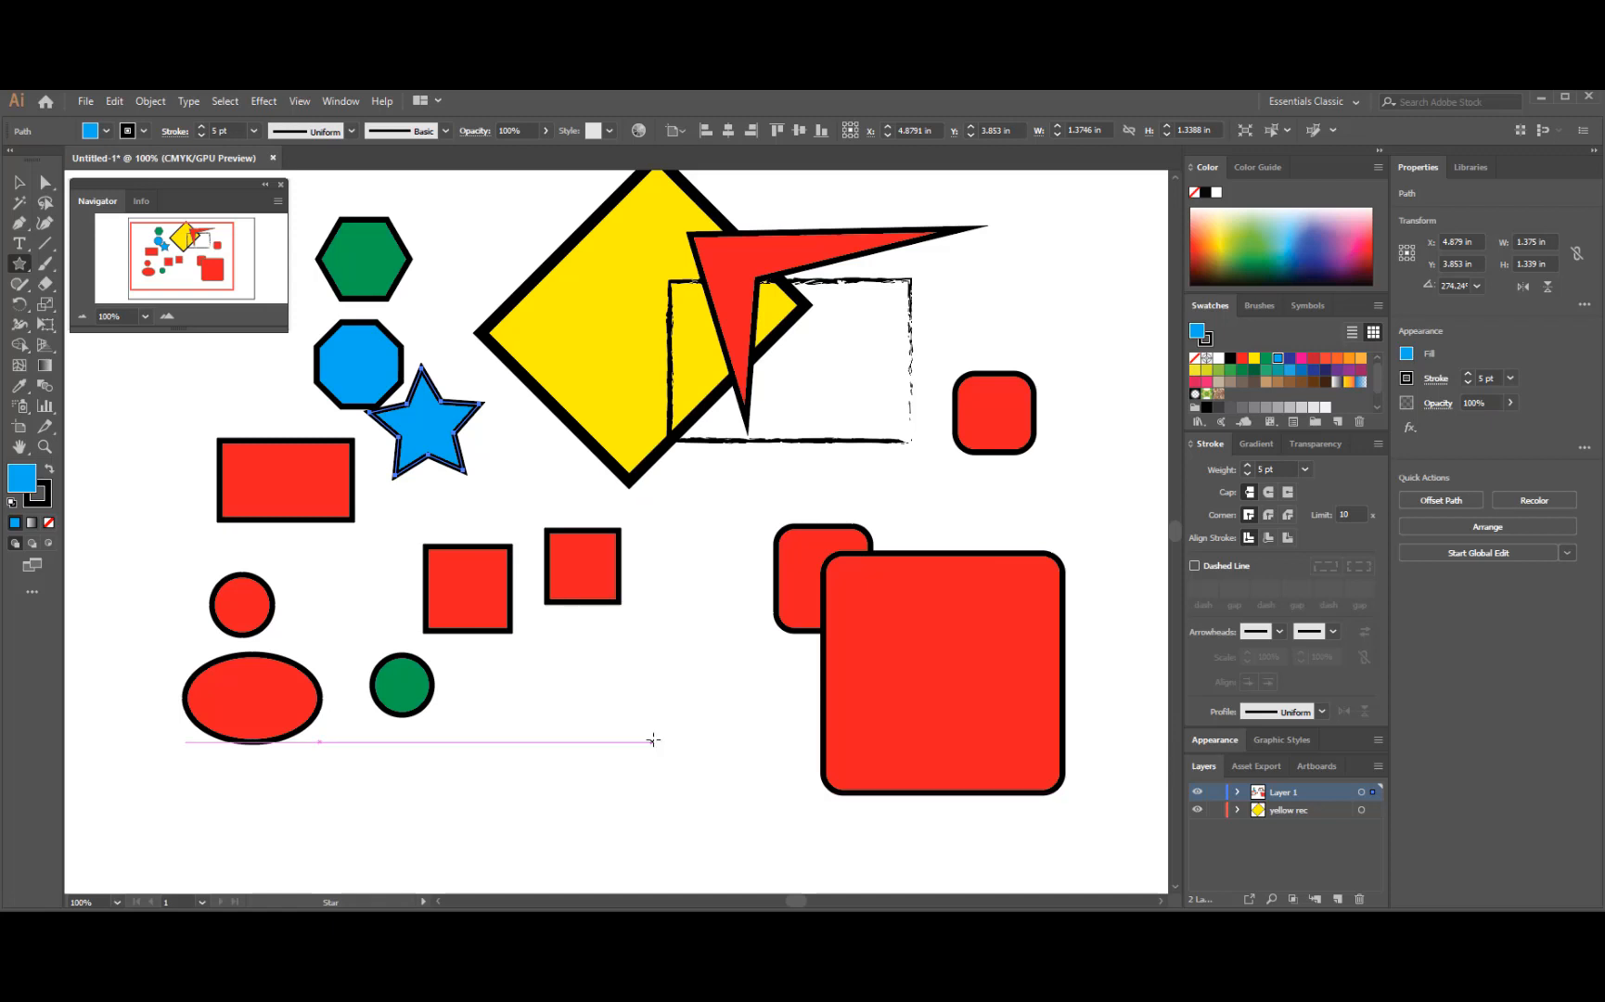
drag(593, 691, 639, 751)
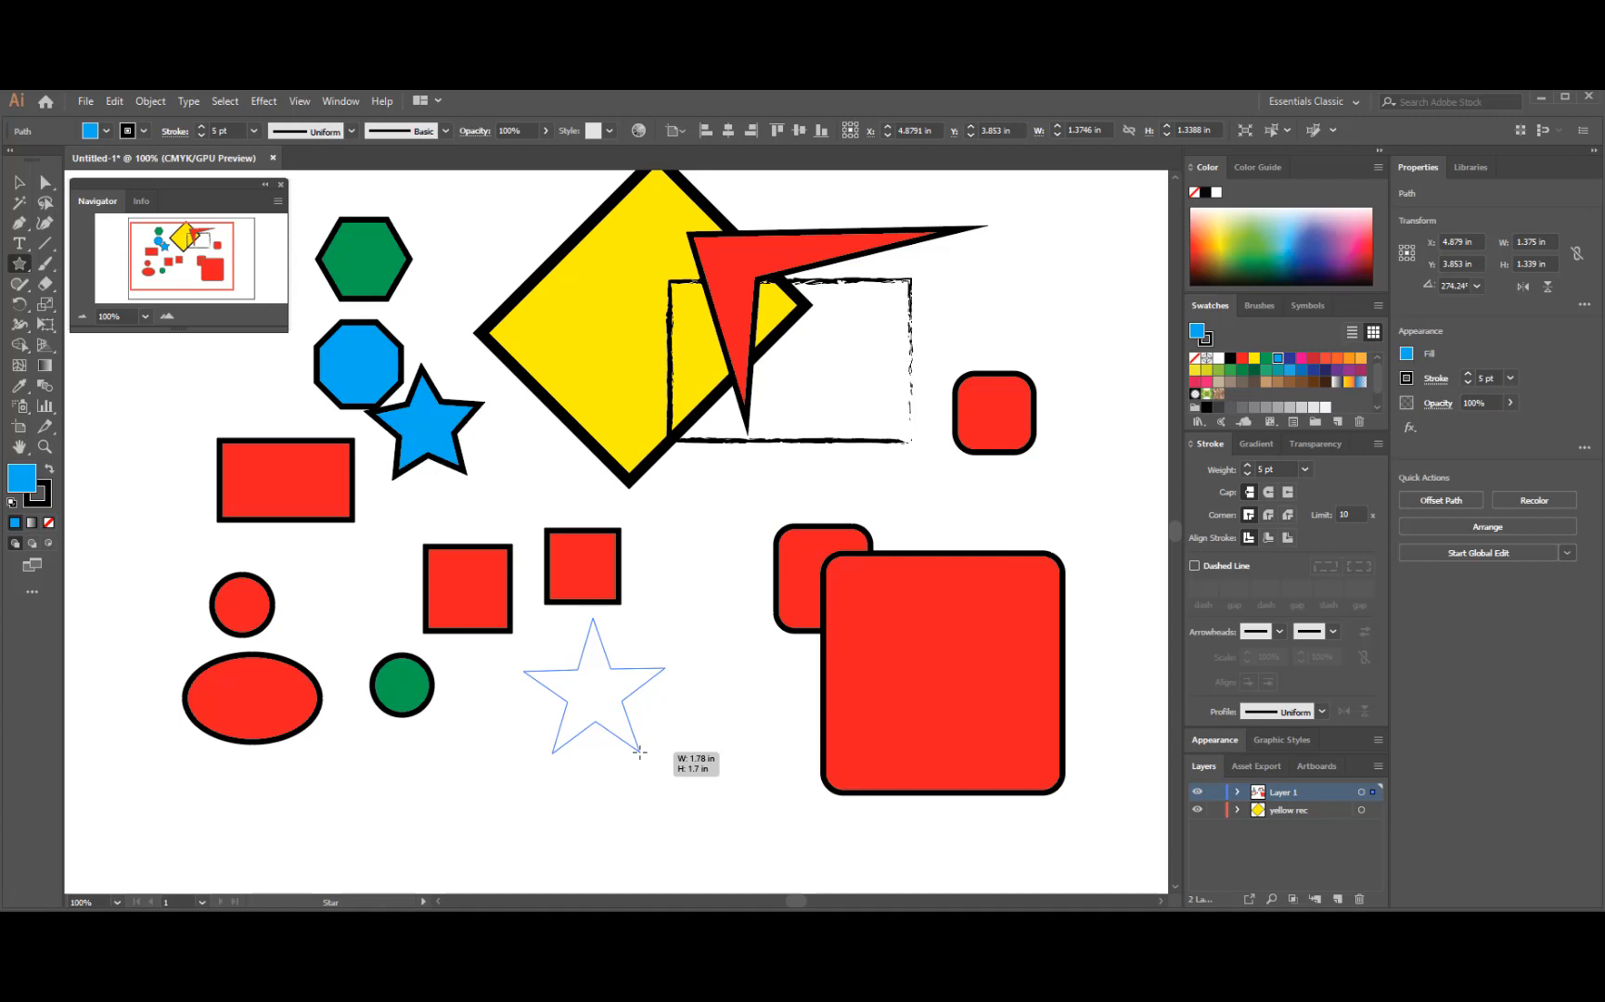
mouse_move(639, 752)
mouse_down()
mouse_move(670, 703)
mouse_move(652, 736)
mouse_up()
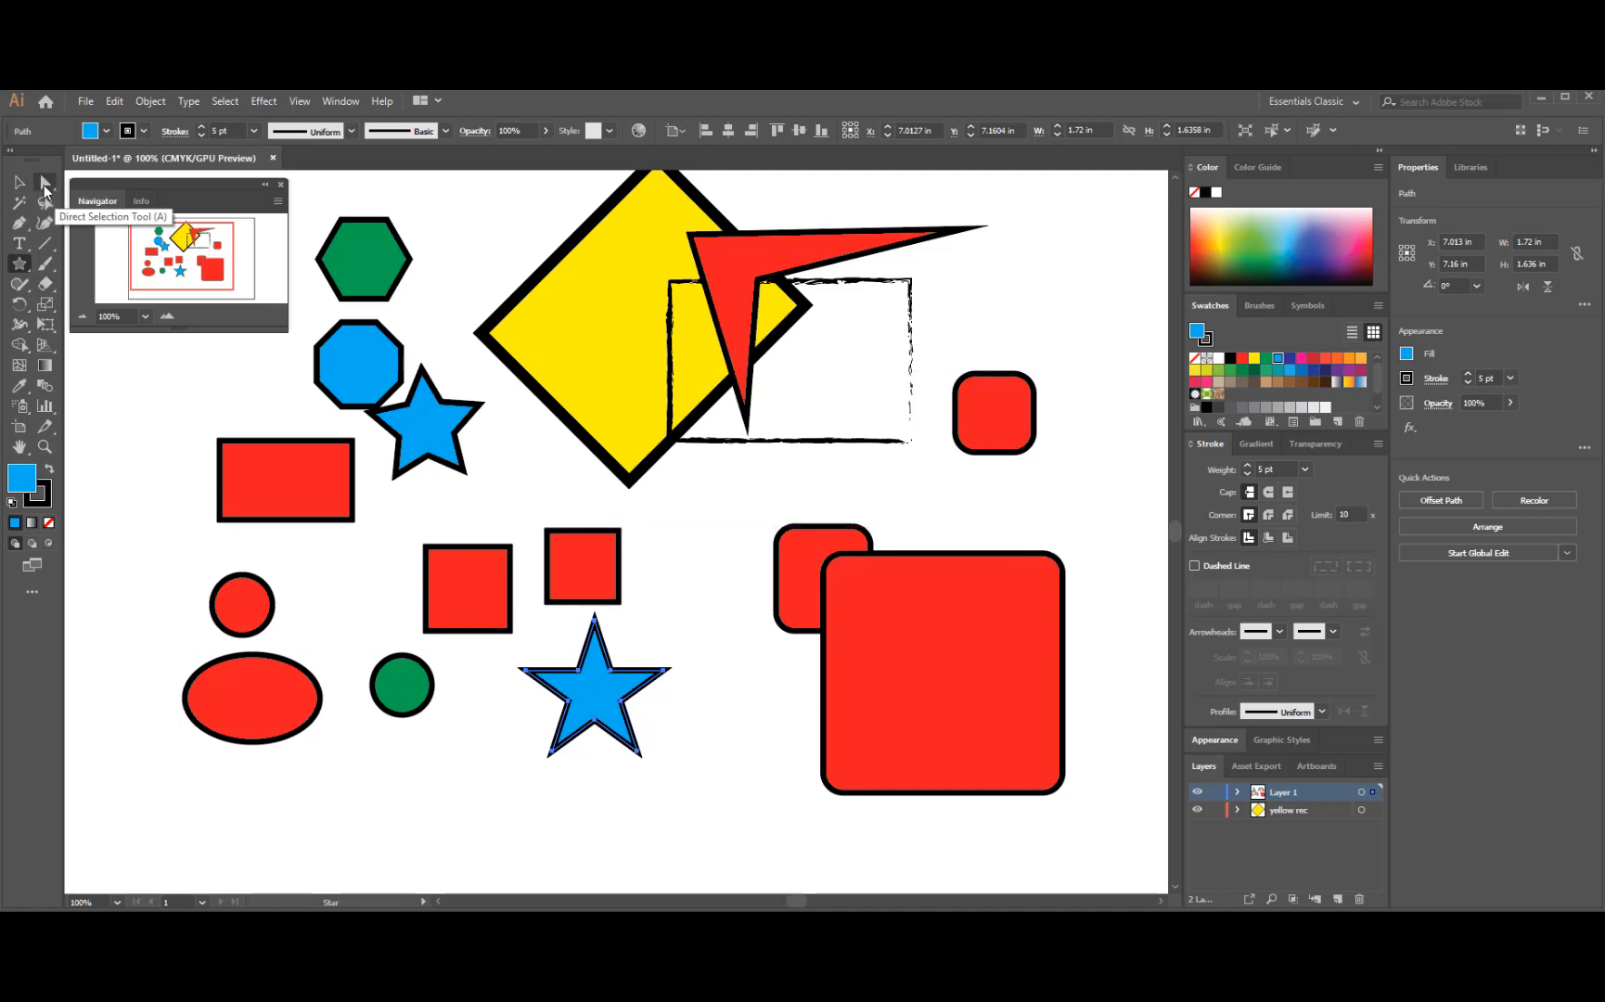
- Shift the large star slightly right and move the small star down and right, clear of the octagon
click(45, 189)
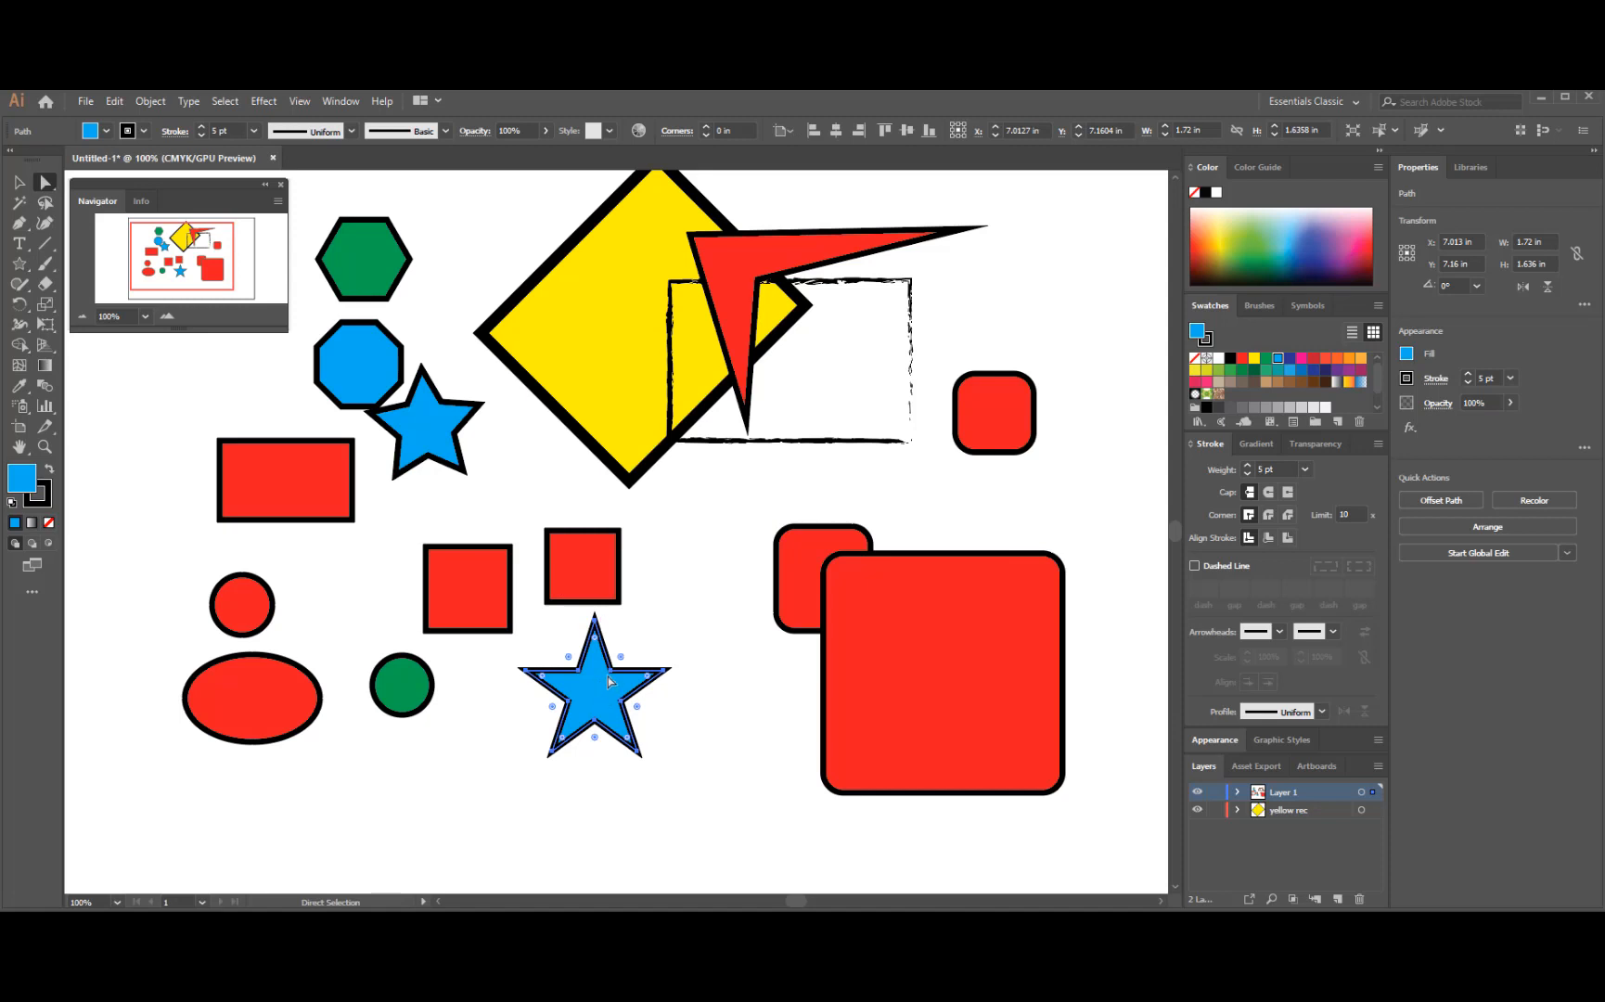
drag(613, 675, 620, 674)
click(430, 470)
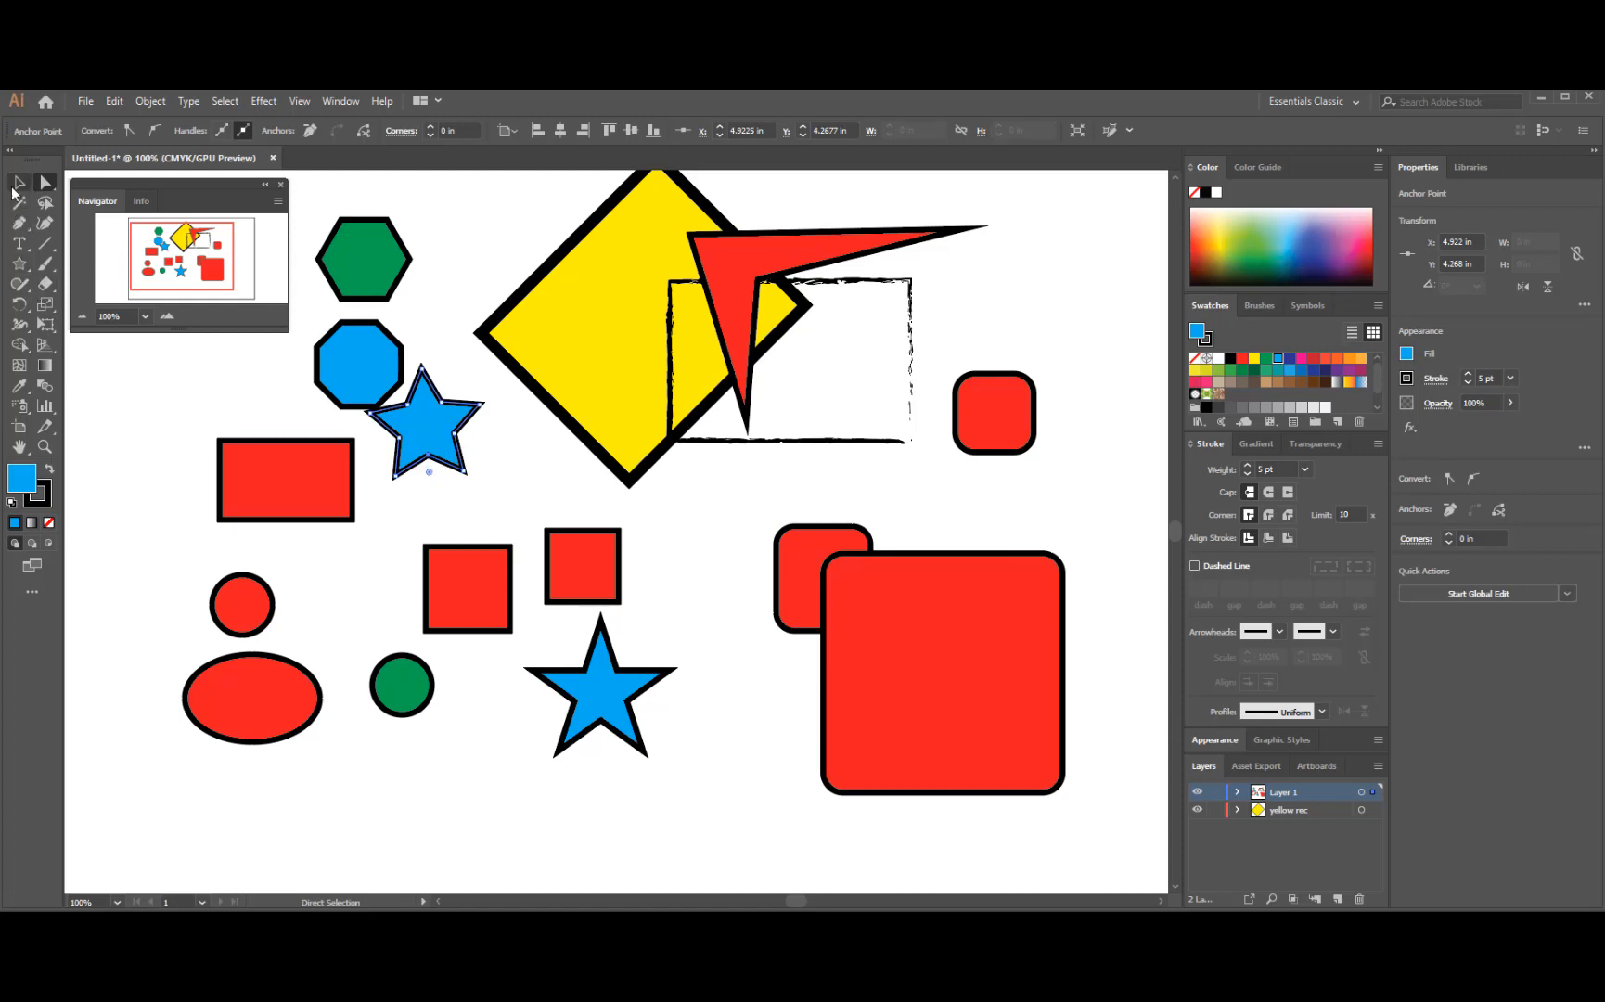
click(19, 183)
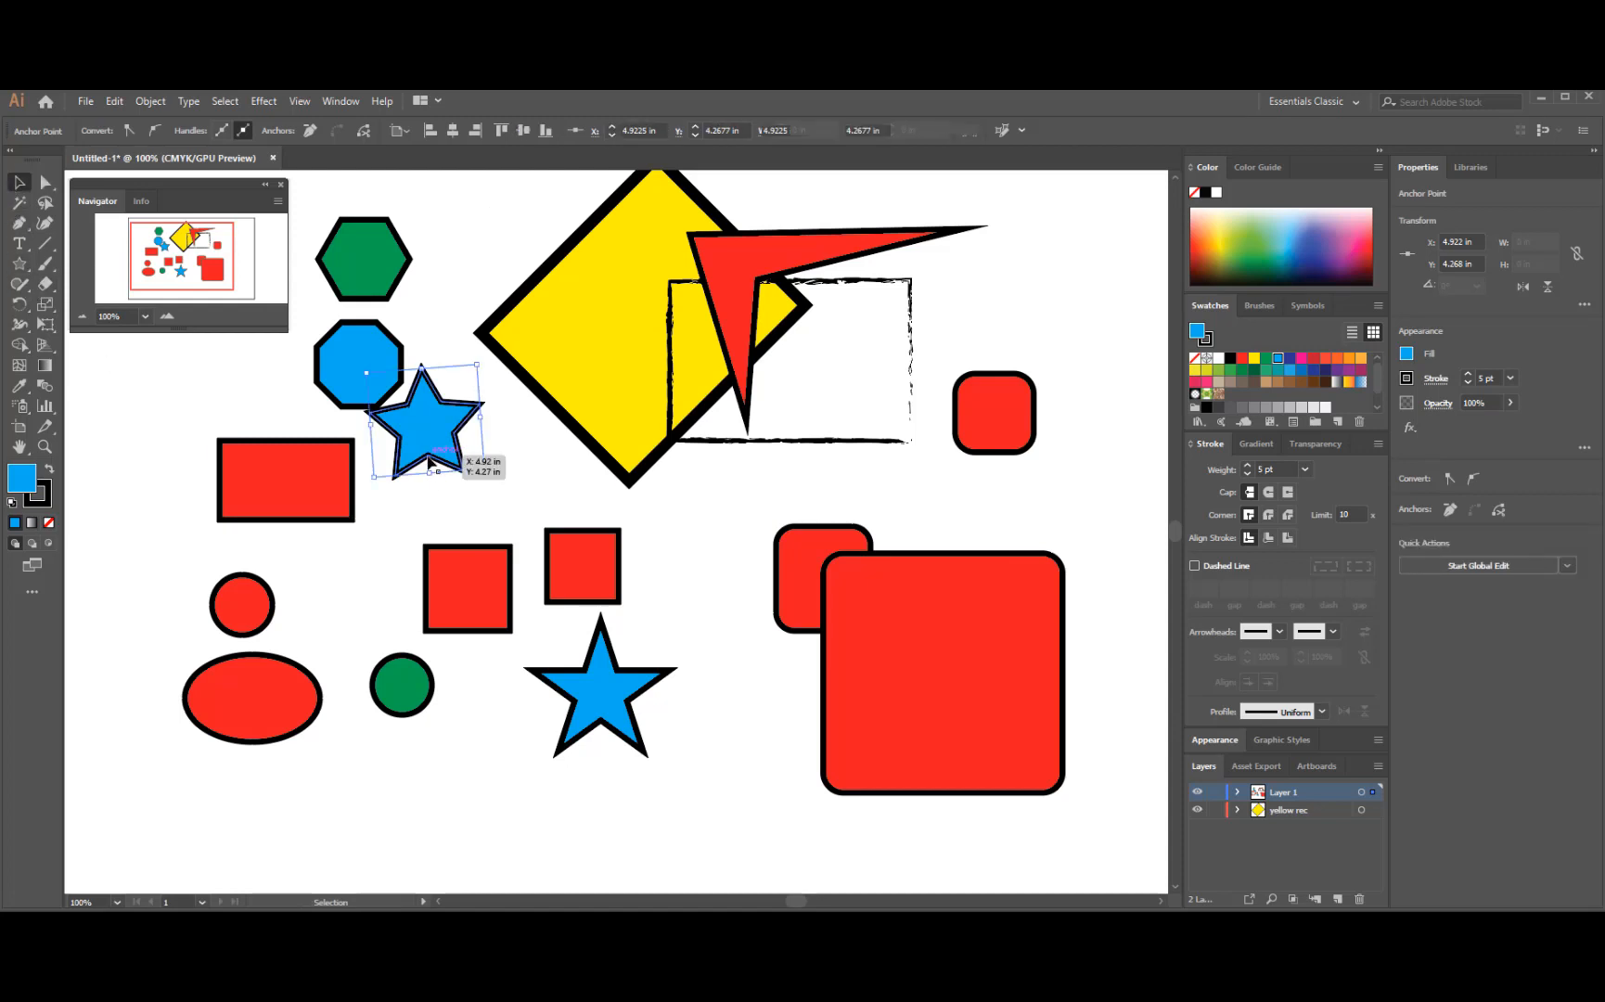
drag(429, 469, 448, 520)
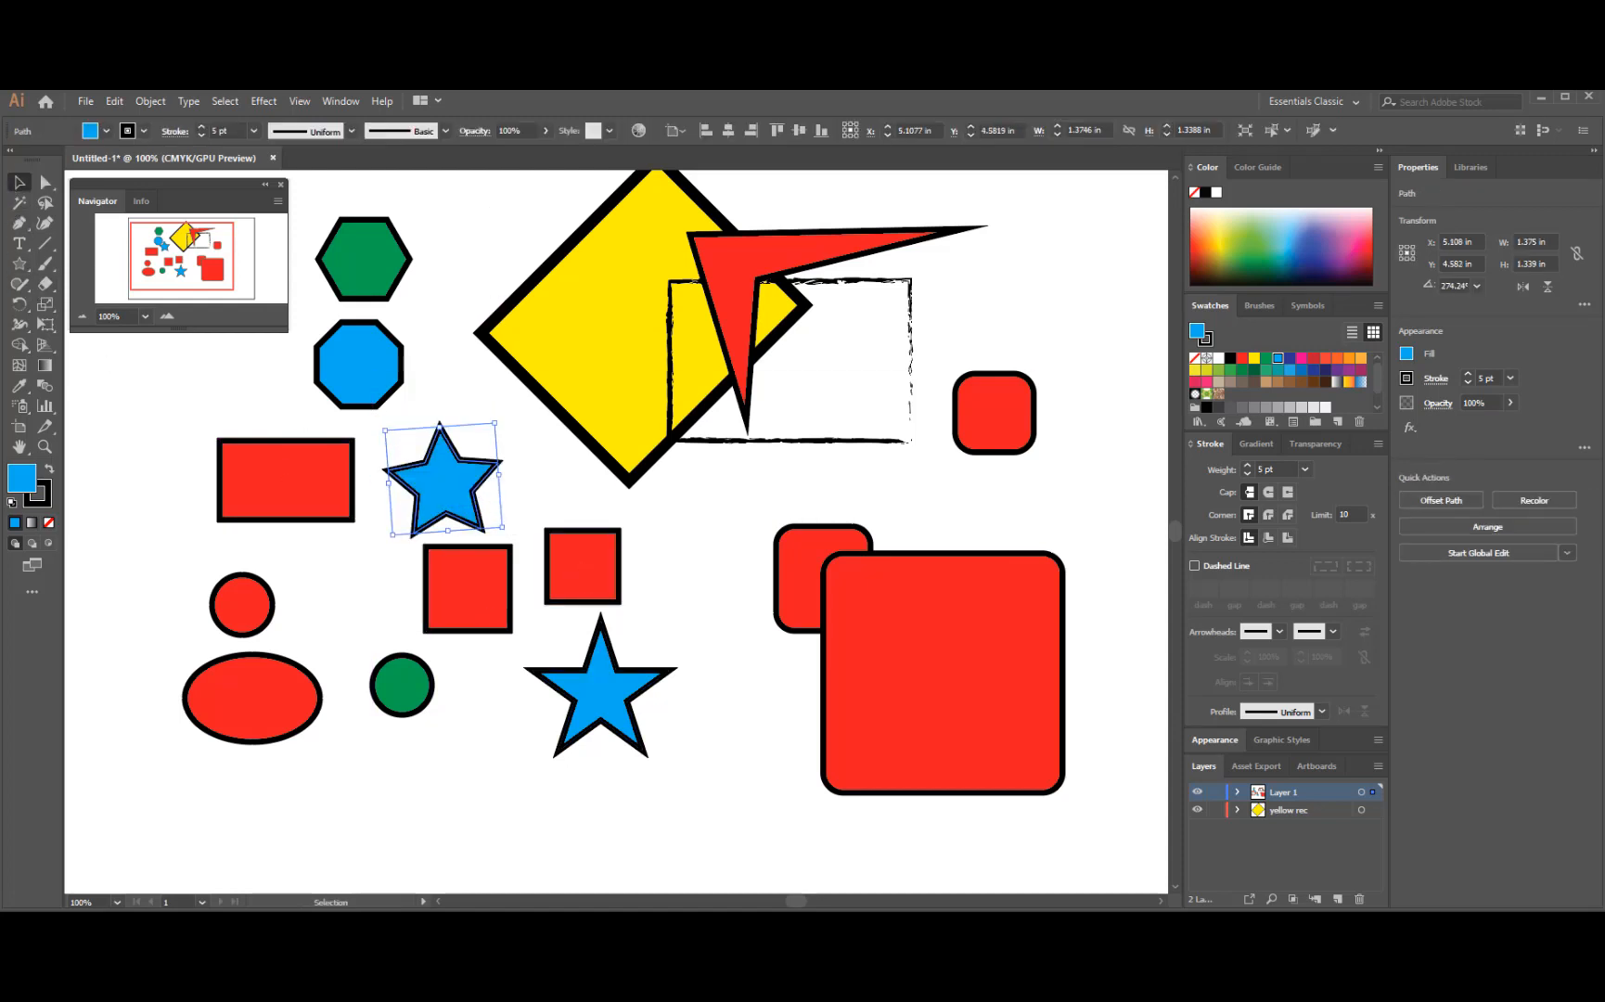
- Reshape the large blue star into an irregular figure by moving individual anchor points with the Direct Selection tool, and deselect it
click(44, 182)
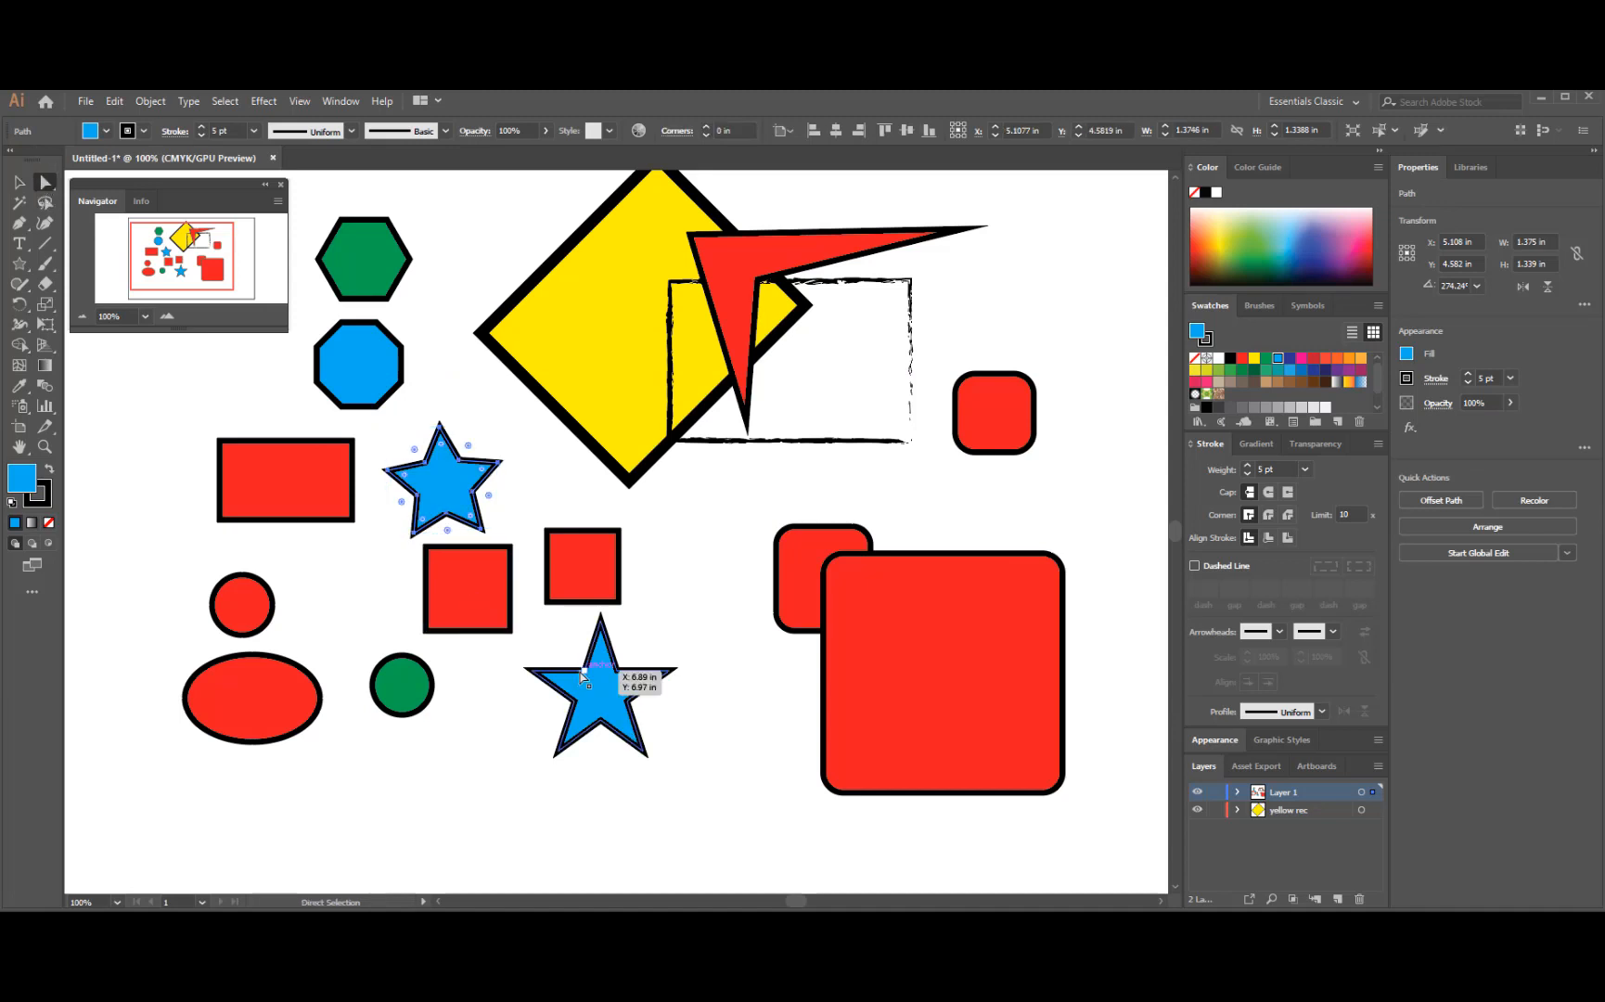
click(635, 675)
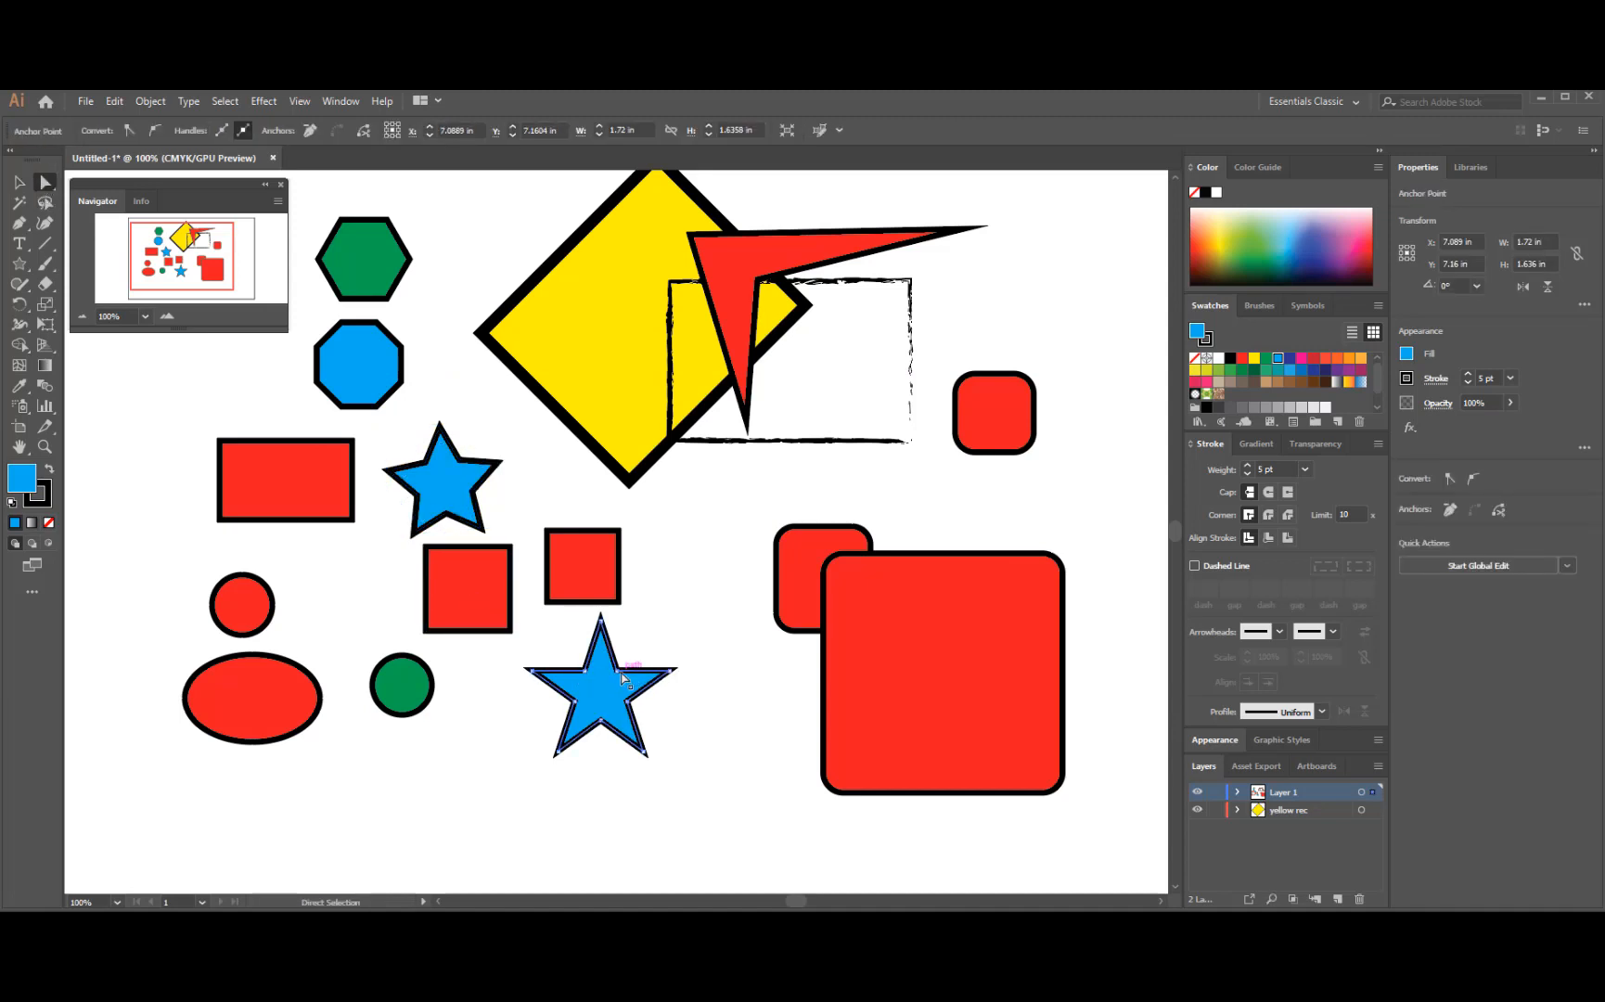
drag(621, 673, 579, 763)
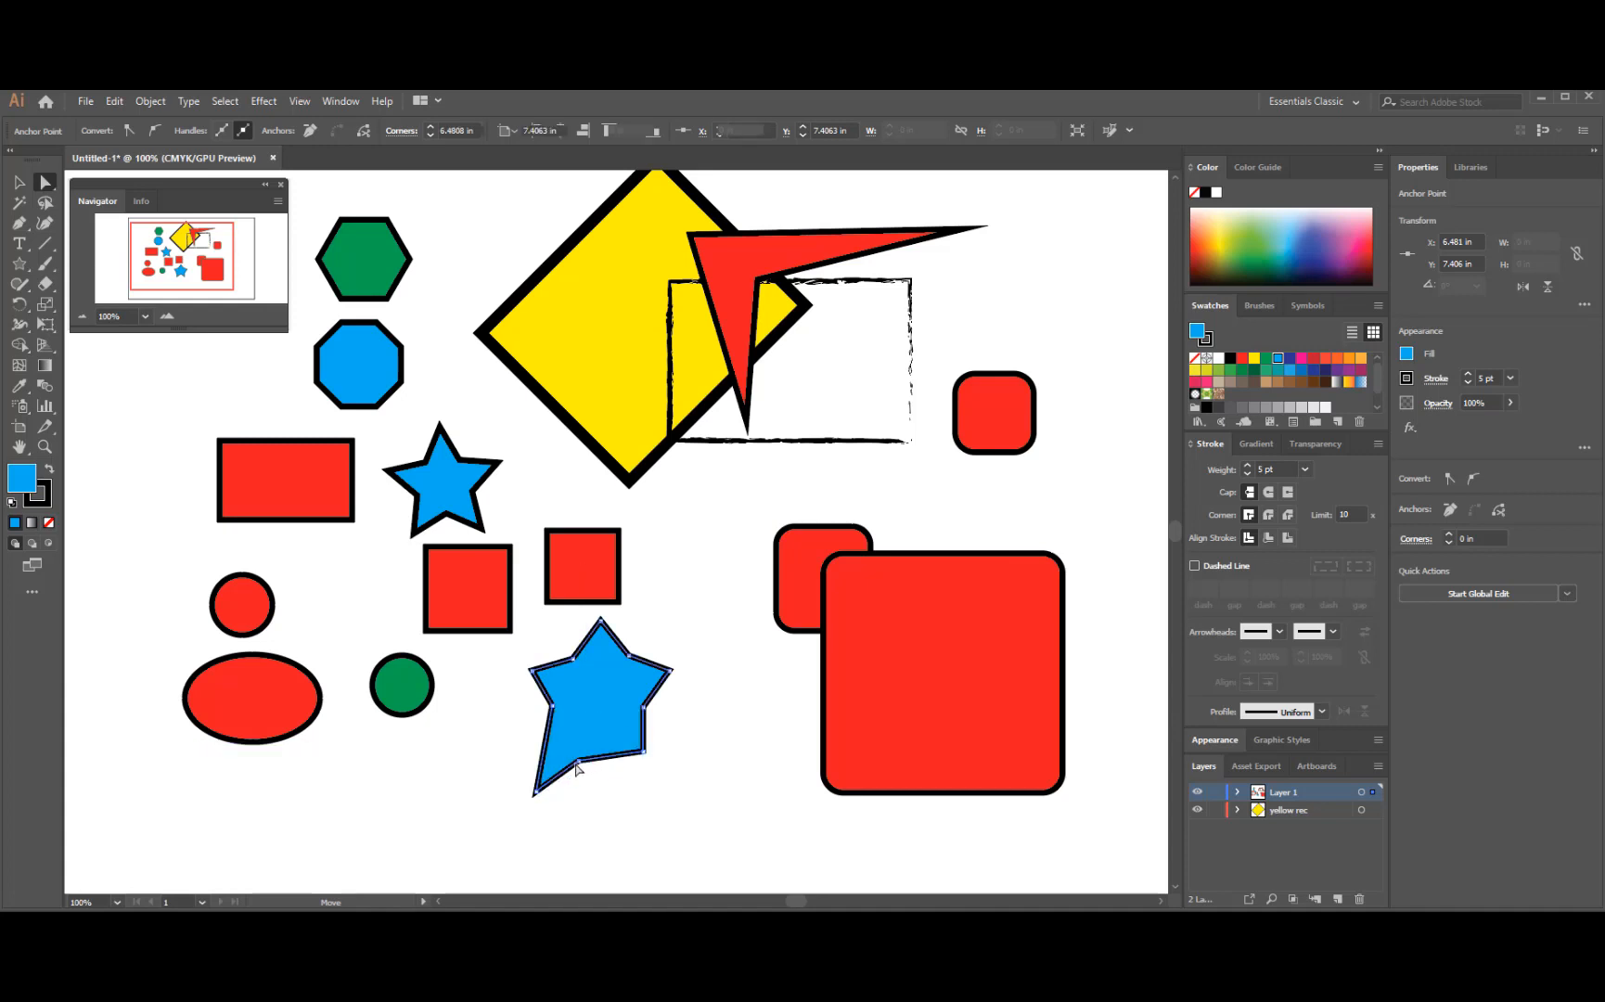
drag(638, 660, 599, 703)
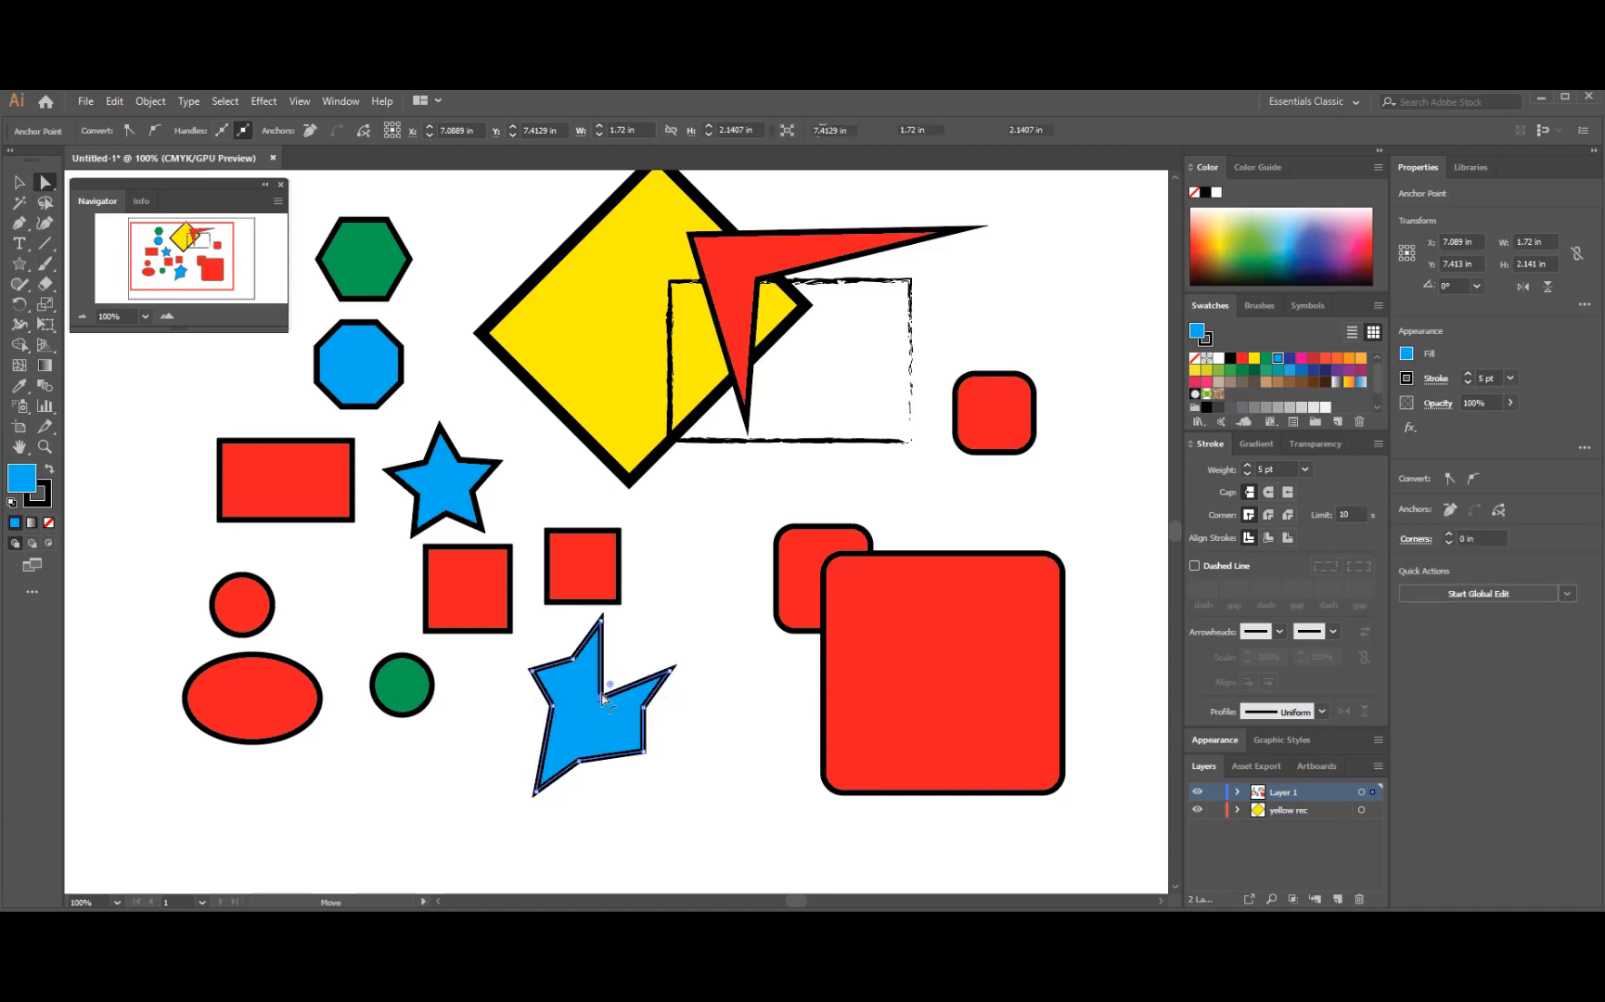
click(742, 733)
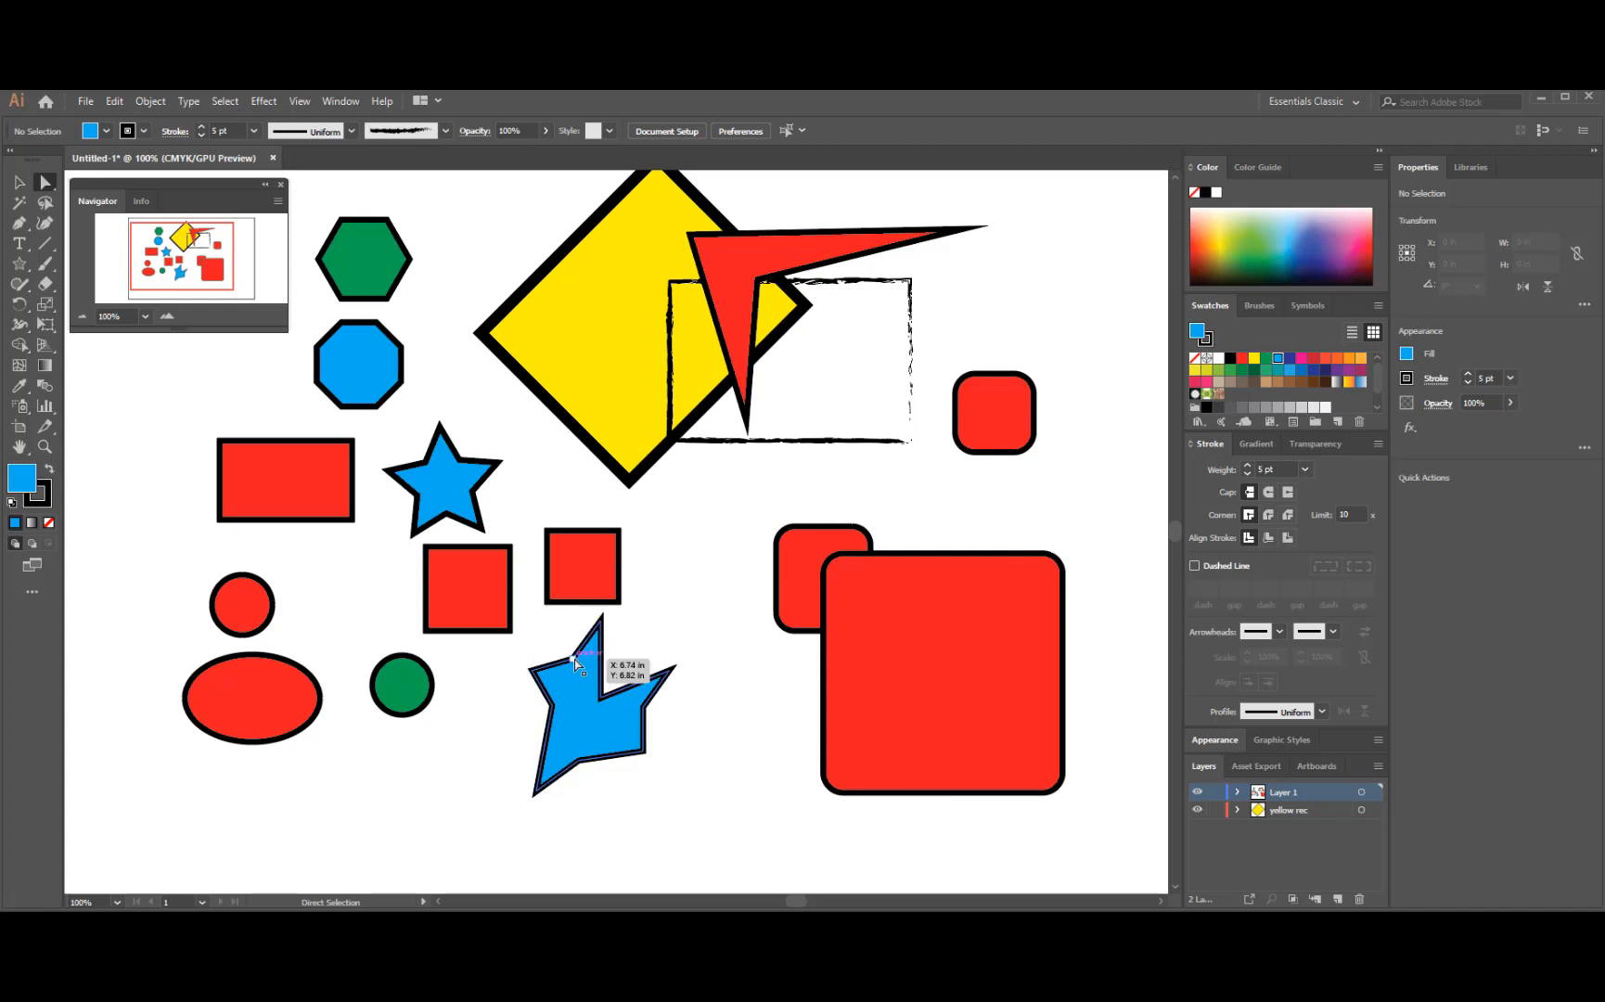
drag(612, 658, 550, 628)
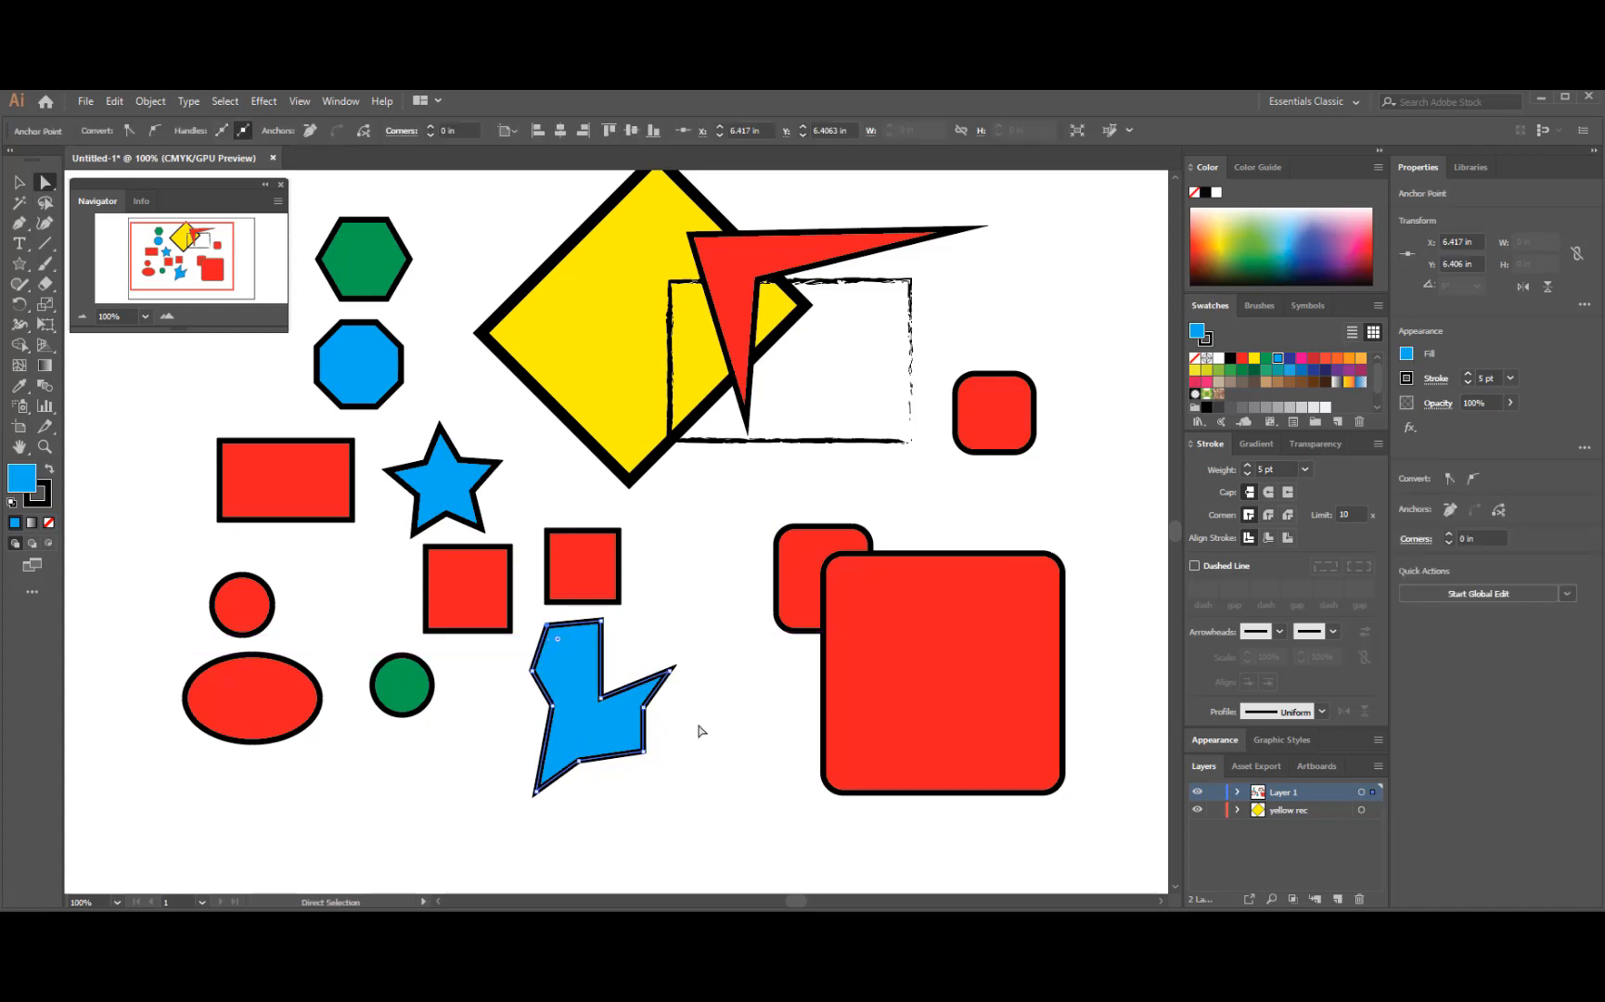
click(721, 720)
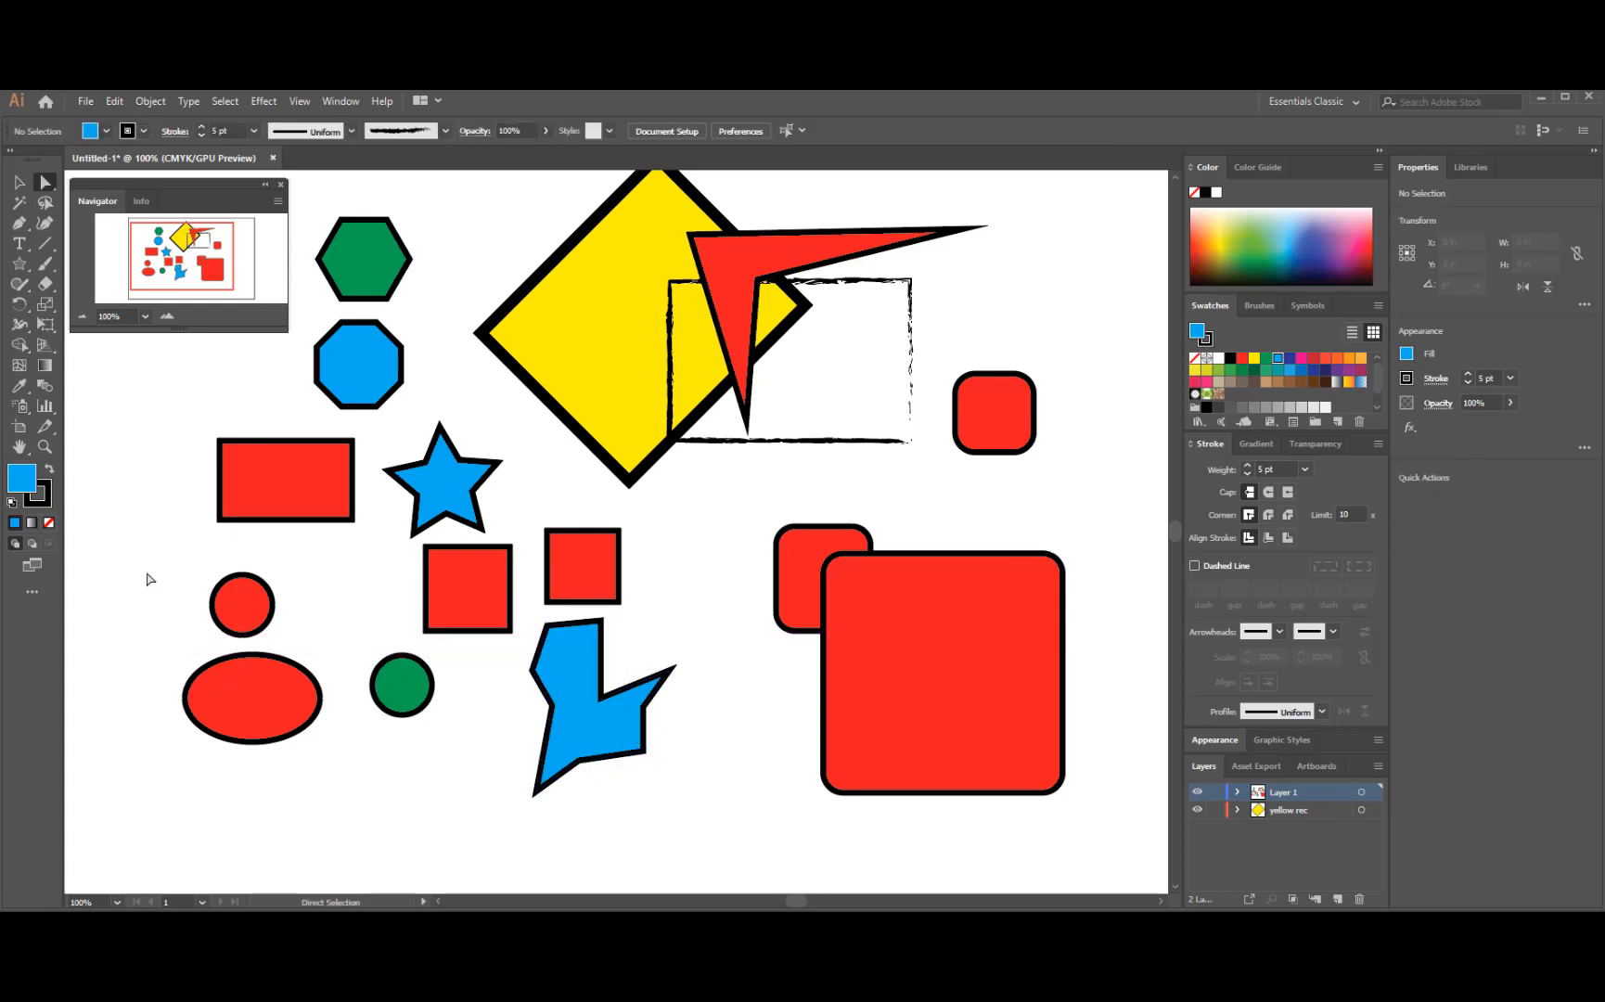